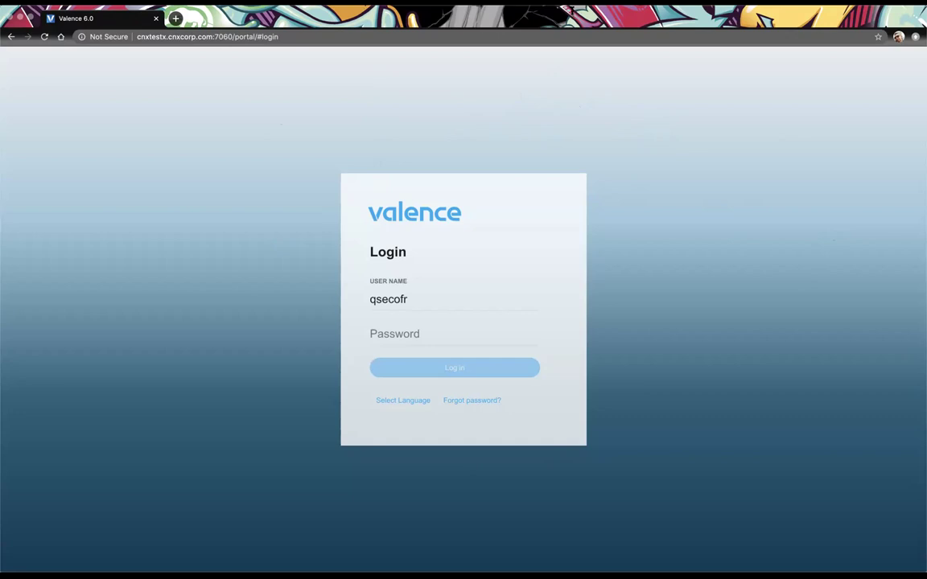
- Enter the account password in the Valence 6 login form
left_click(376, 334)
type("••••••••")
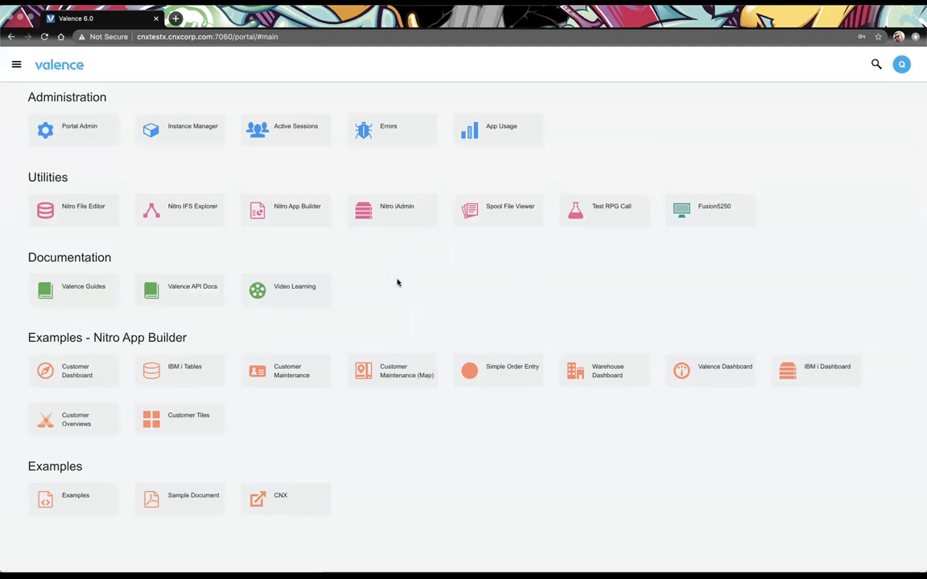
- Launch Nitro App Builder, open the Current Inventory Value data source, and return to the data source list
left_click(306, 218)
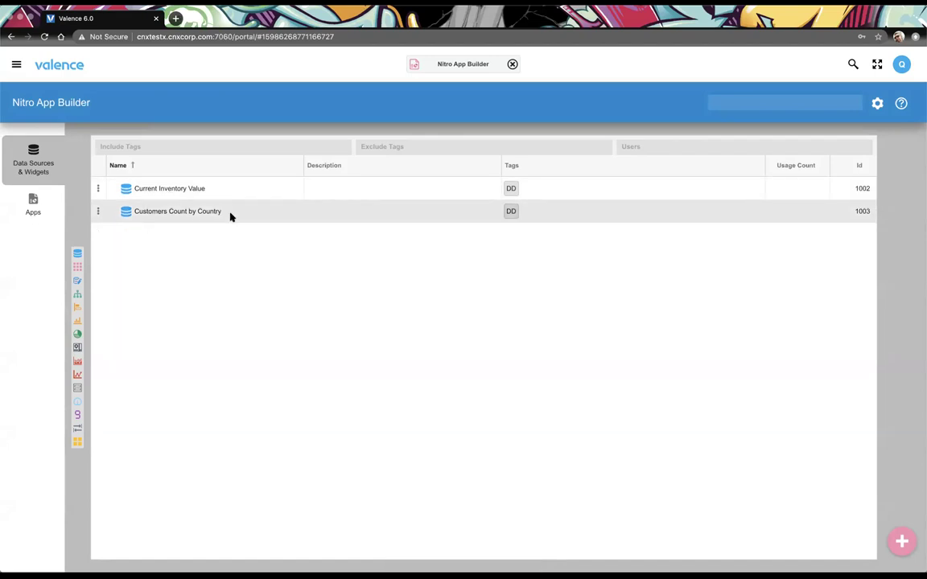
left_click(152, 188)
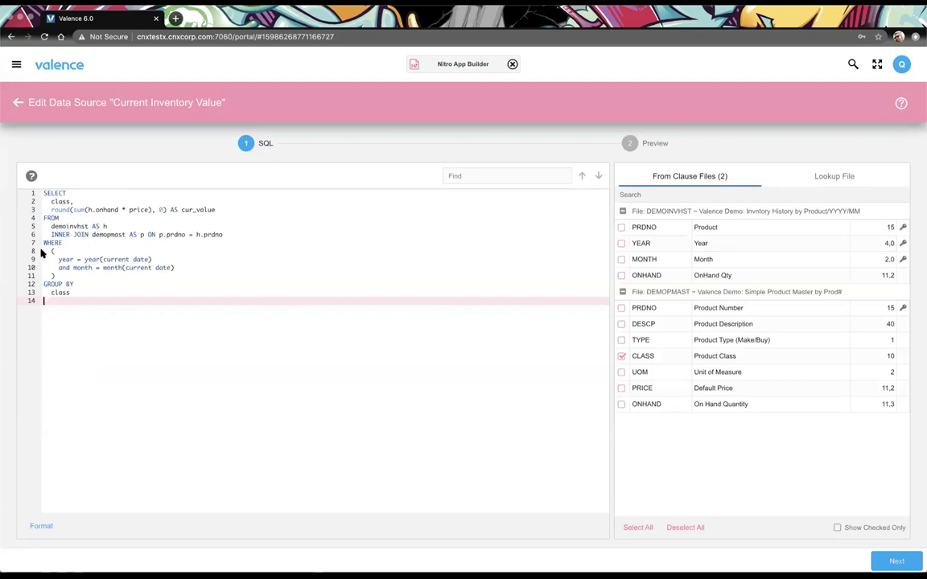
left_click(17, 106)
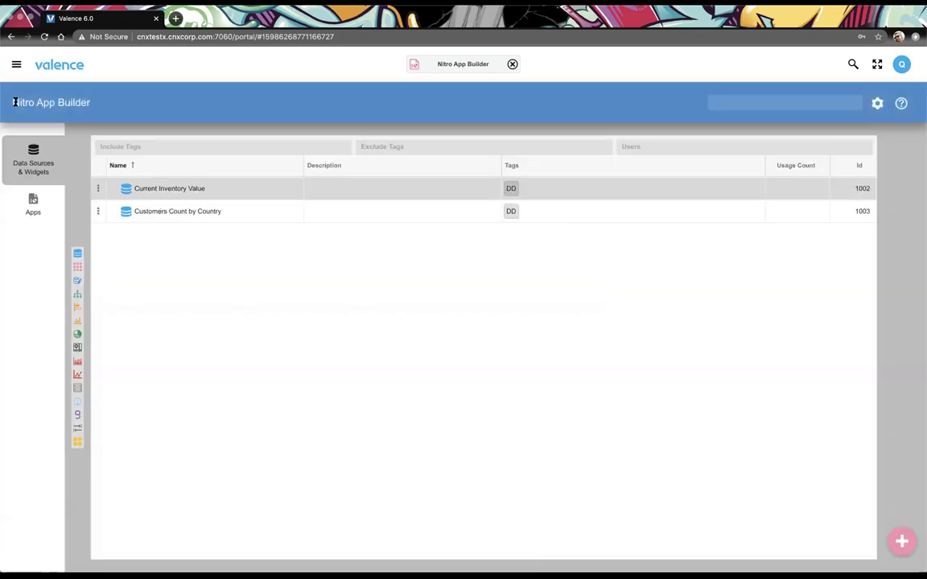
- Create a new Bar Chart widget from the Current Inventory Value data source
left_click(98, 188)
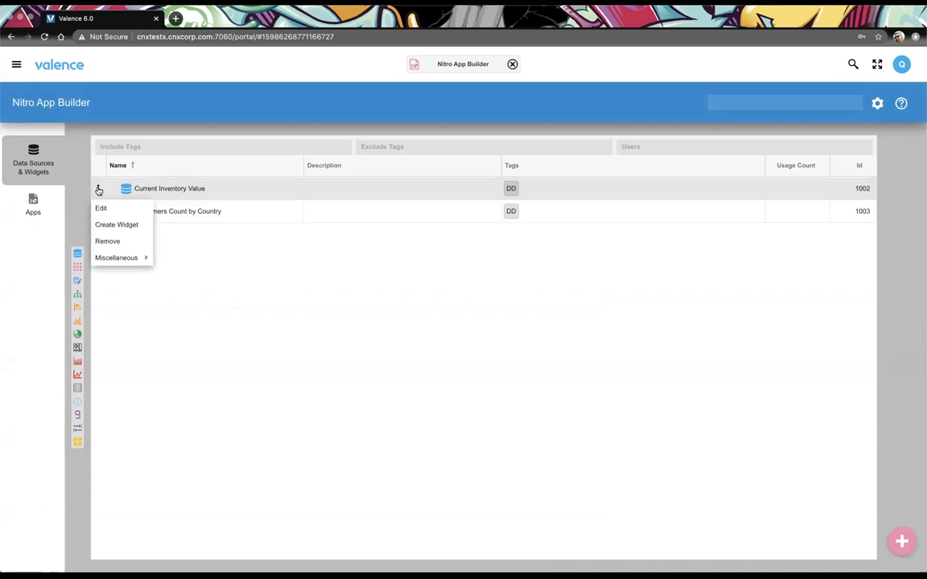
left_click(120, 226)
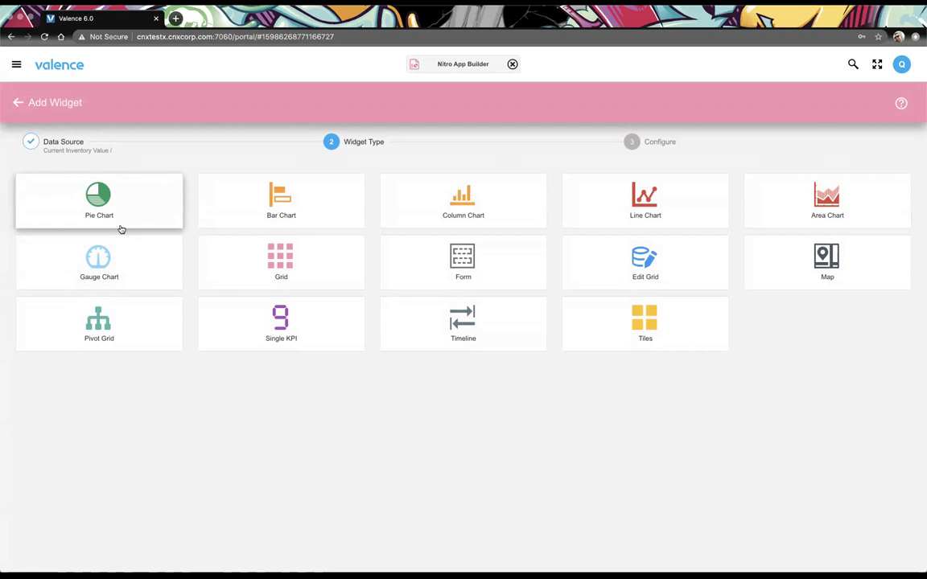
left_click(251, 220)
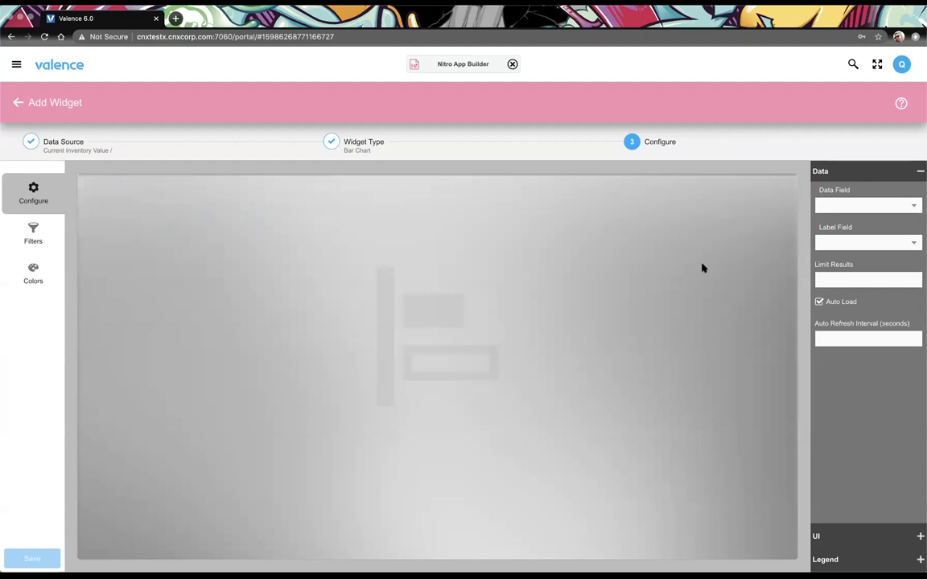
- Plot CUR_VALUE as the bar values labelled by CLASS, and expand the UI settings
left_click(916, 206)
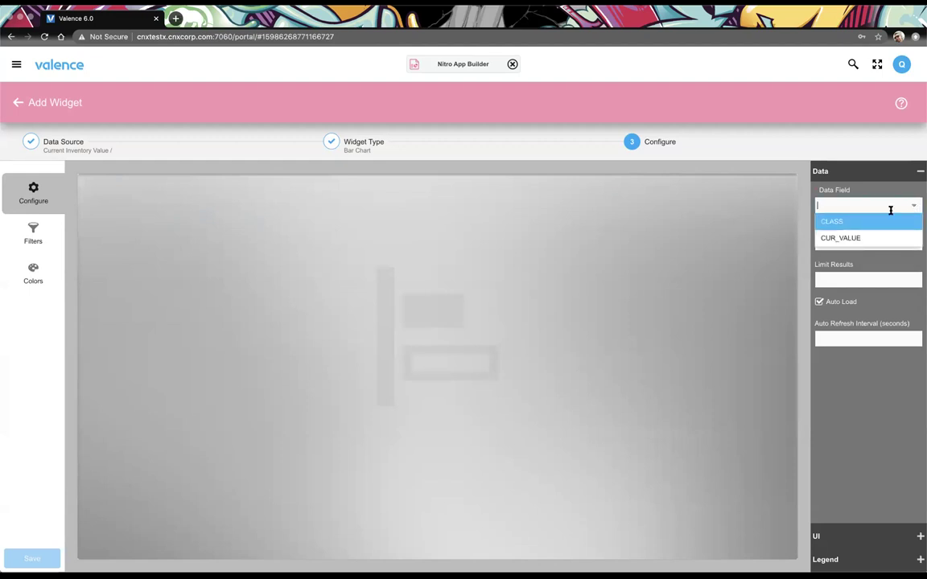
left_click(841, 240)
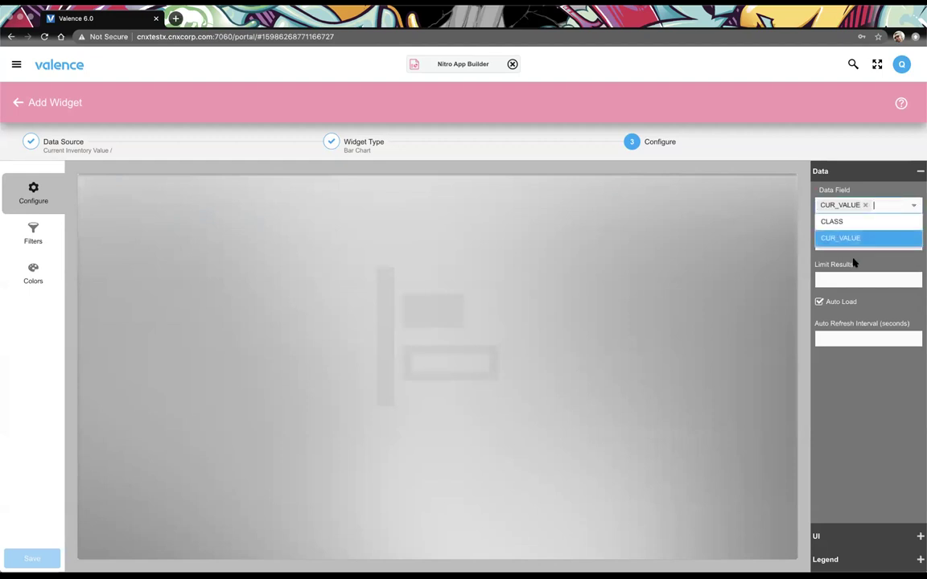
left_click(856, 258)
left_click(909, 243)
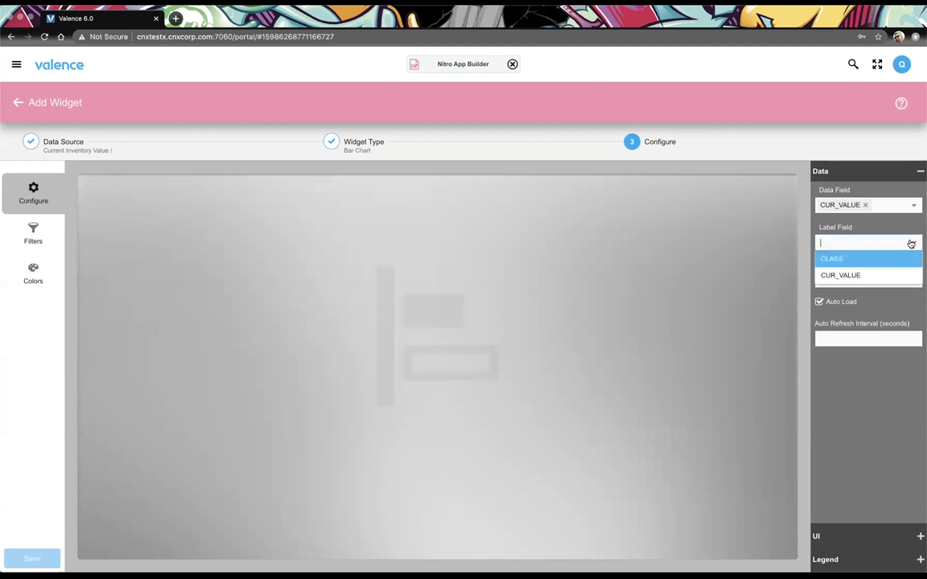
left_click(859, 259)
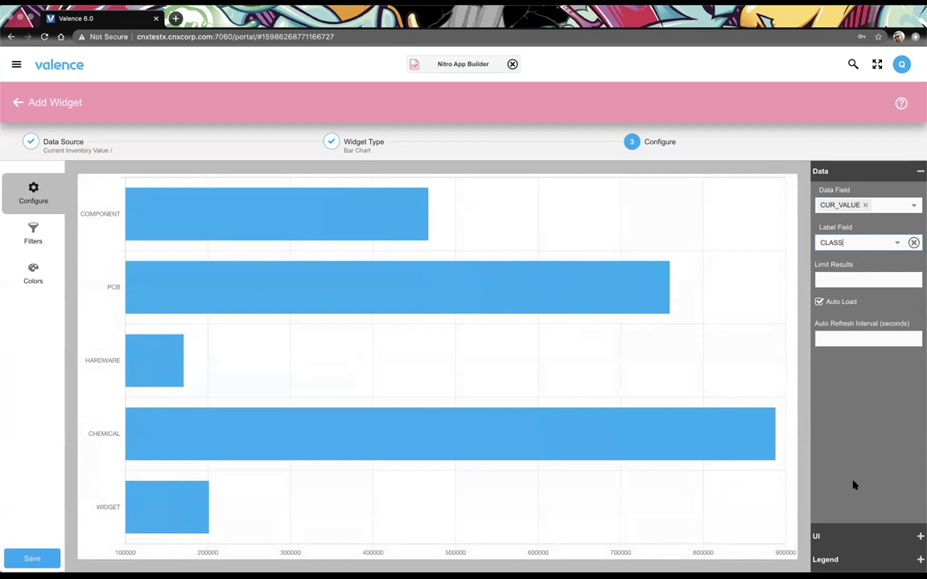
left_click(828, 537)
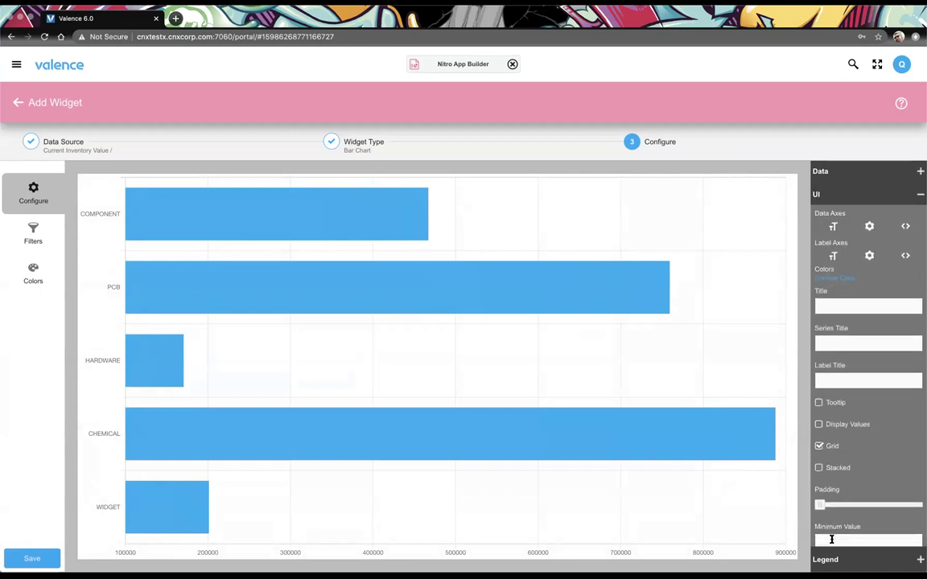
left_click(834, 228)
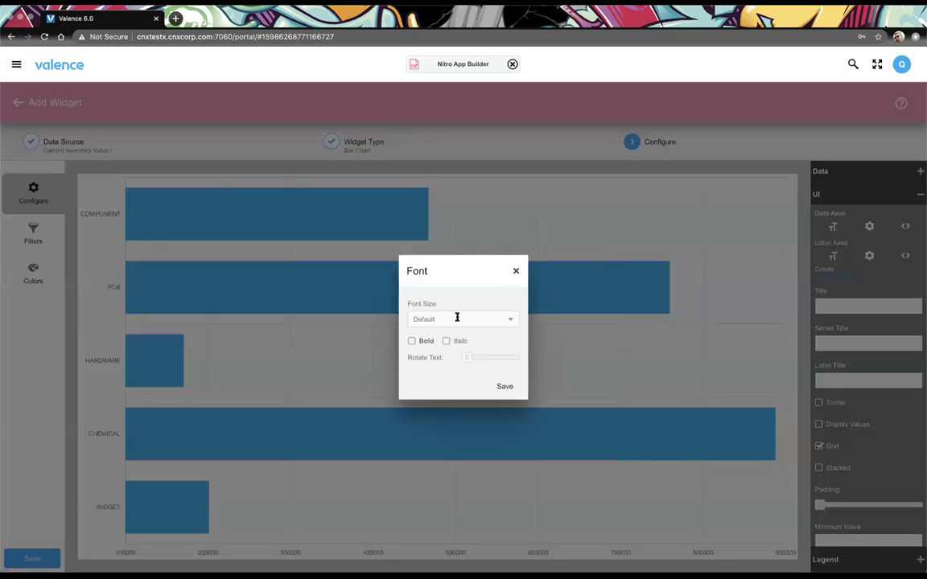
left_click(509, 319)
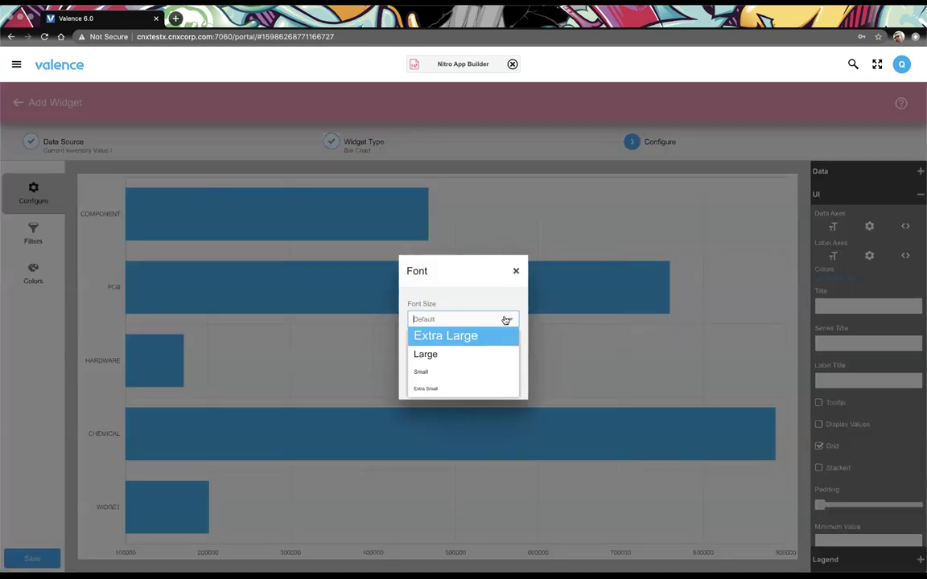
left_click(446, 338)
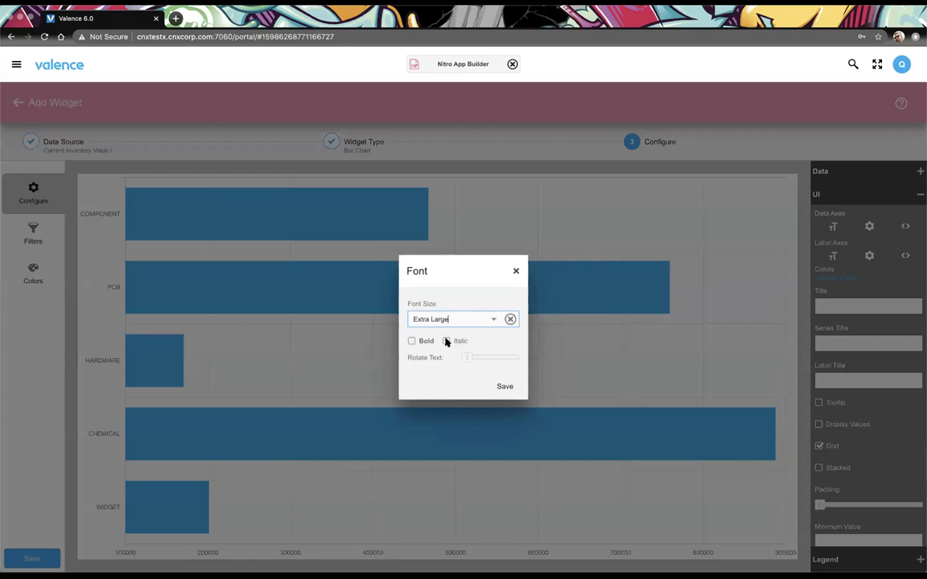
left_click(503, 387)
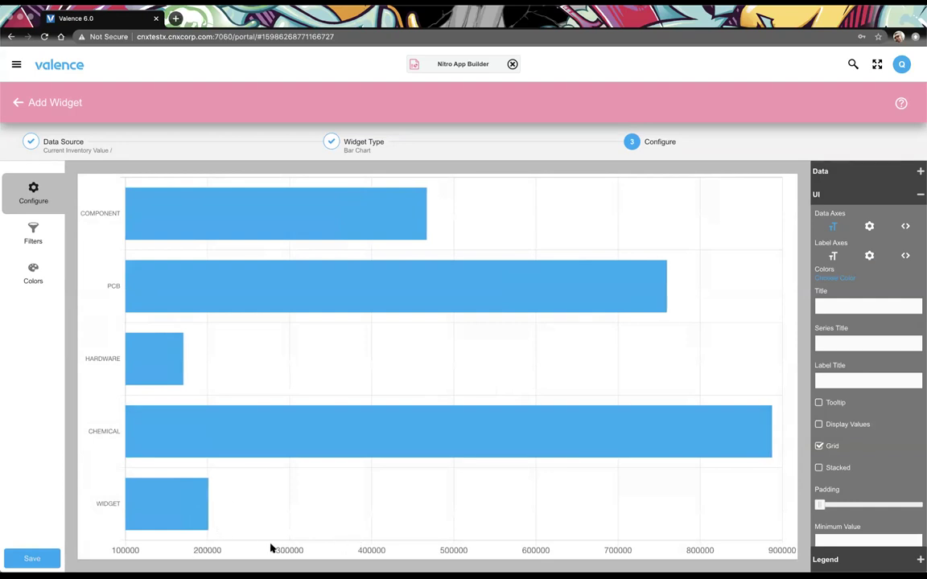
left_click(836, 225)
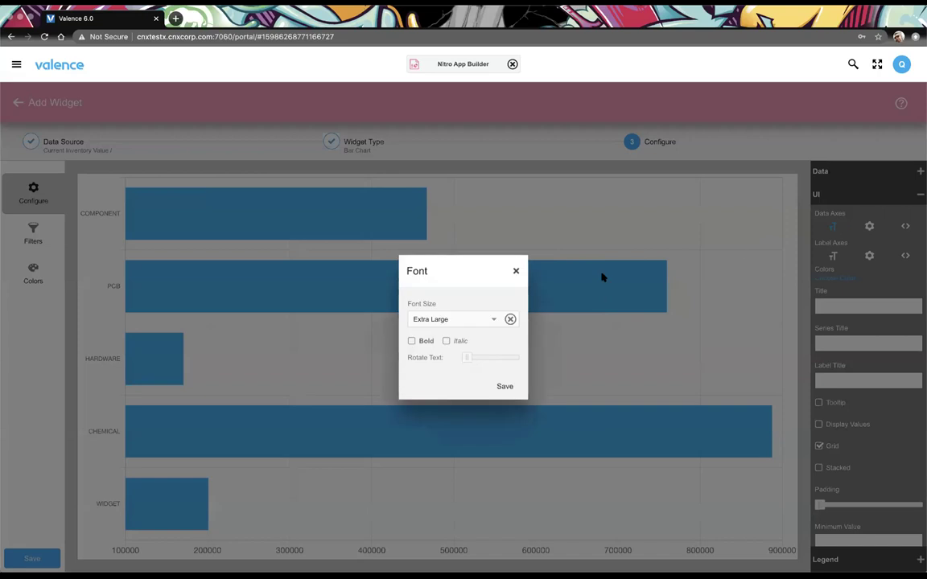
left_click(510, 319)
left_click(503, 387)
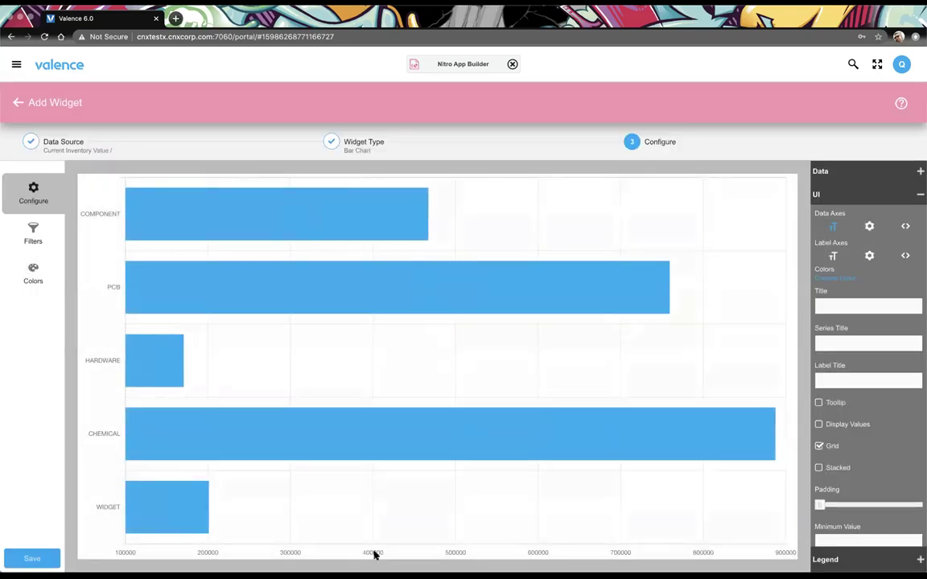
left_click(832, 226)
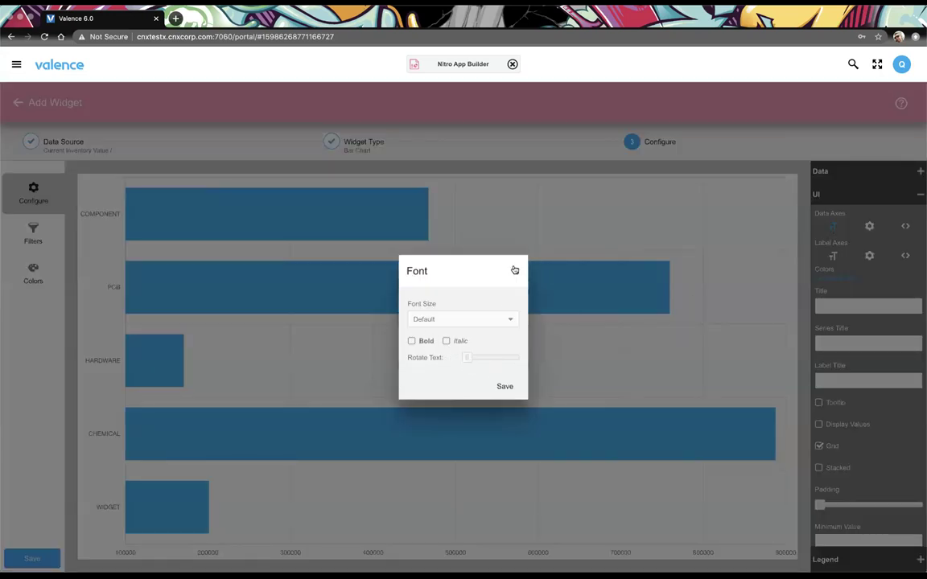
left_click(515, 272)
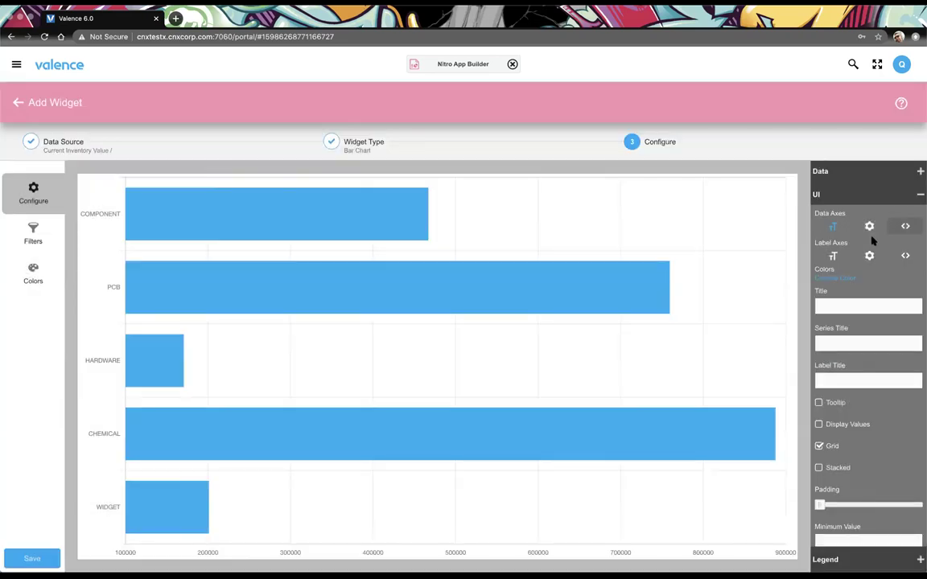
- Apply the $1,000.34 Money format to the value axis labels, then view and close the code formatter
left_click(868, 228)
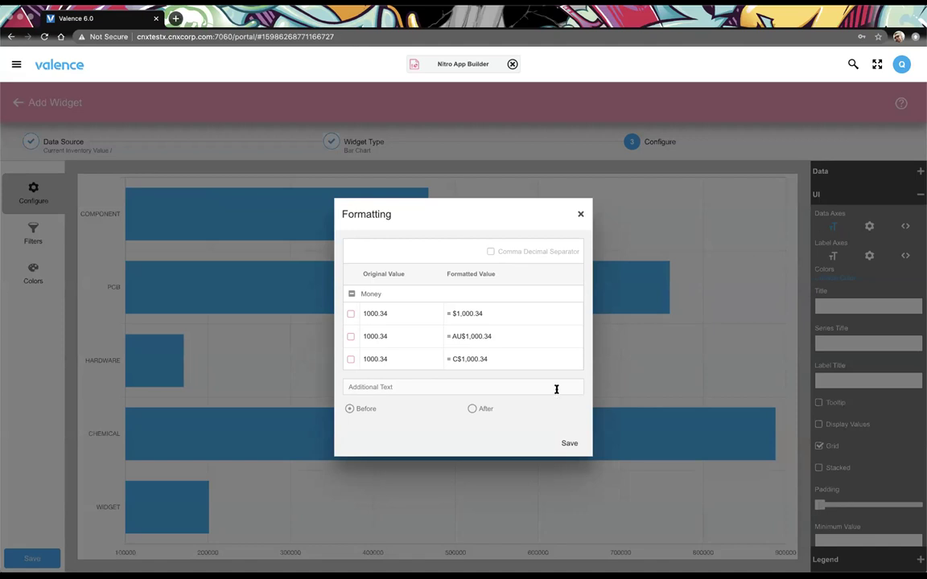
left_click(351, 313)
left_click(566, 443)
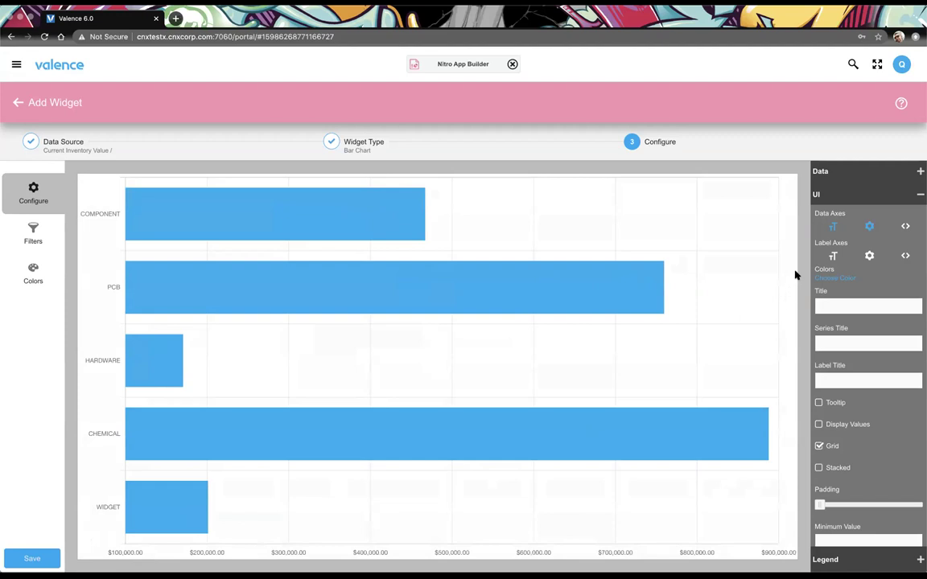
left_click(905, 227)
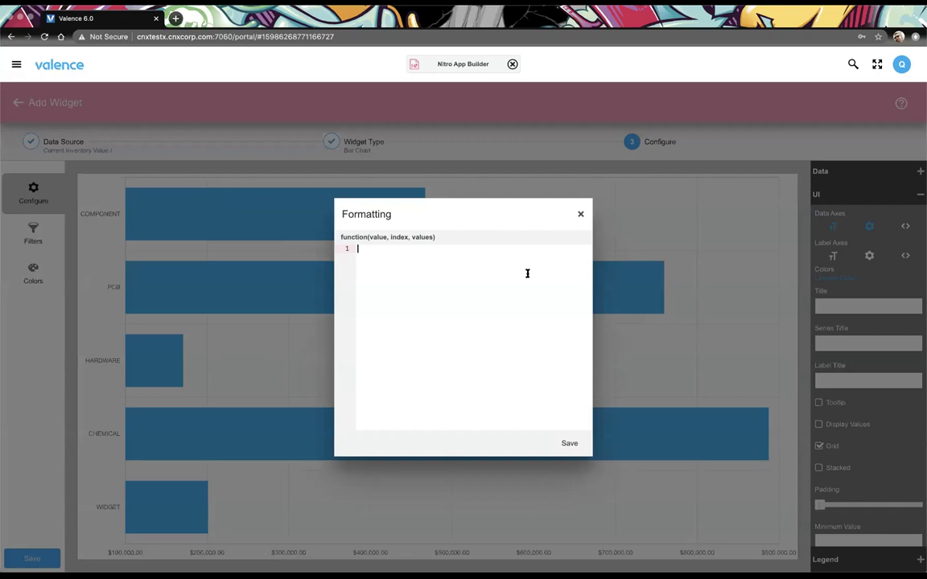
left_click(580, 216)
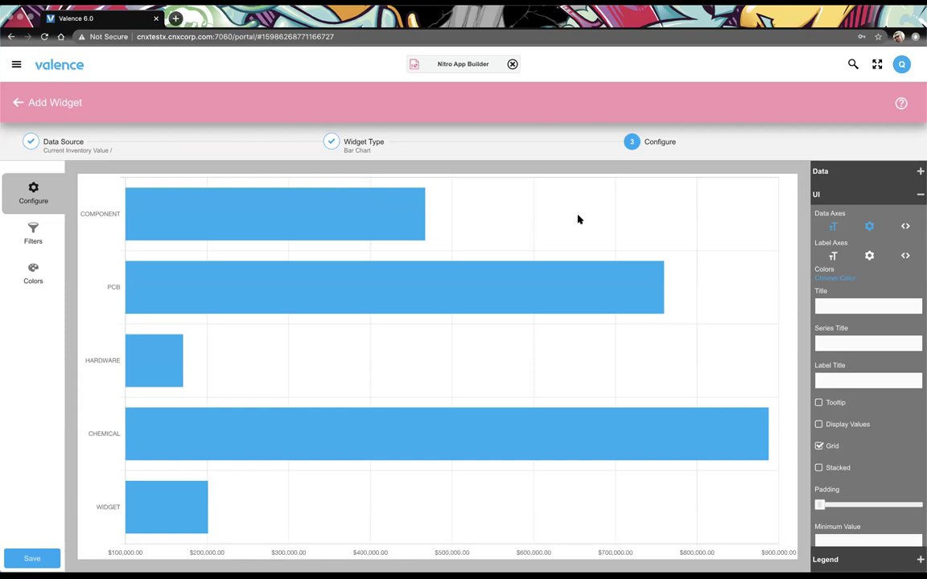
- Set the category label font to Large and bold
left_click(833, 255)
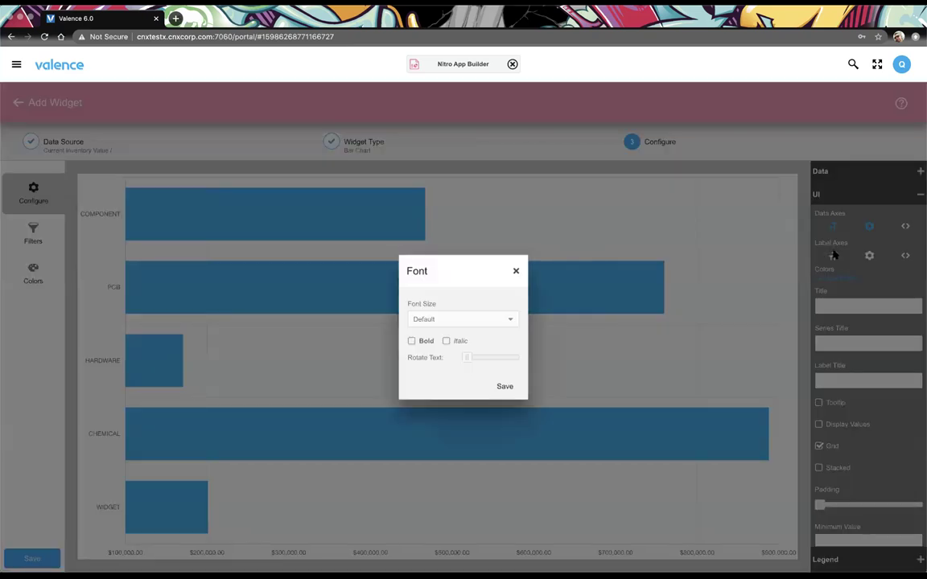
left_click(512, 319)
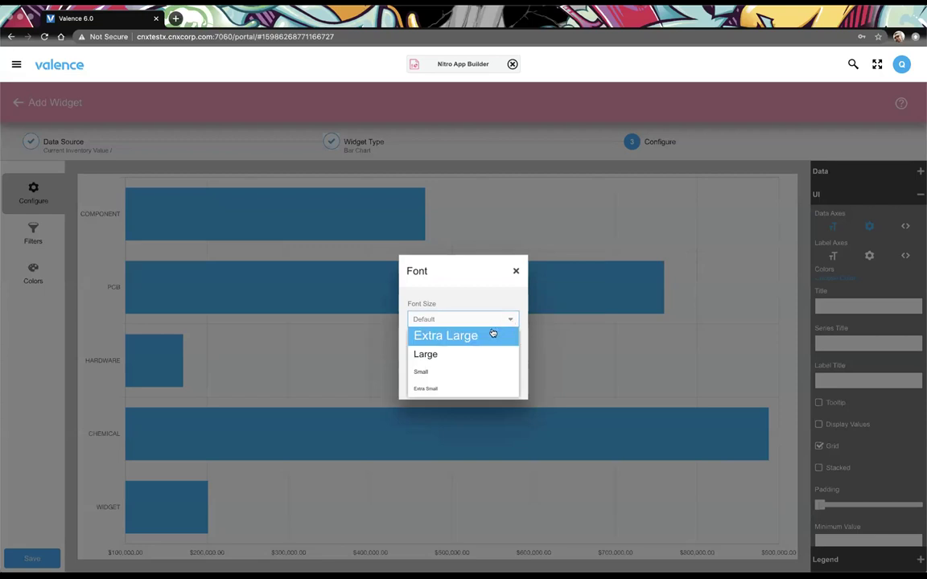
left_click(432, 354)
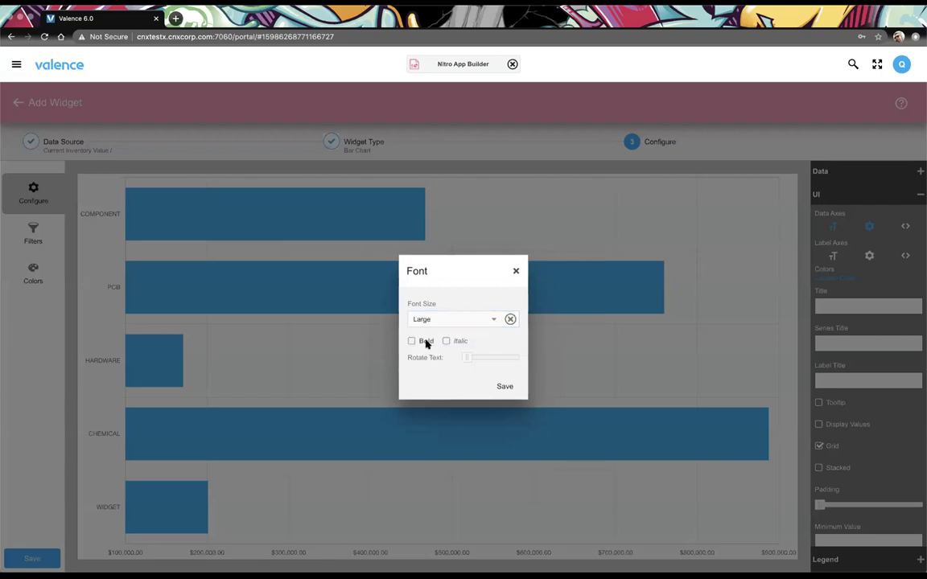
left_click(414, 341)
left_click(505, 387)
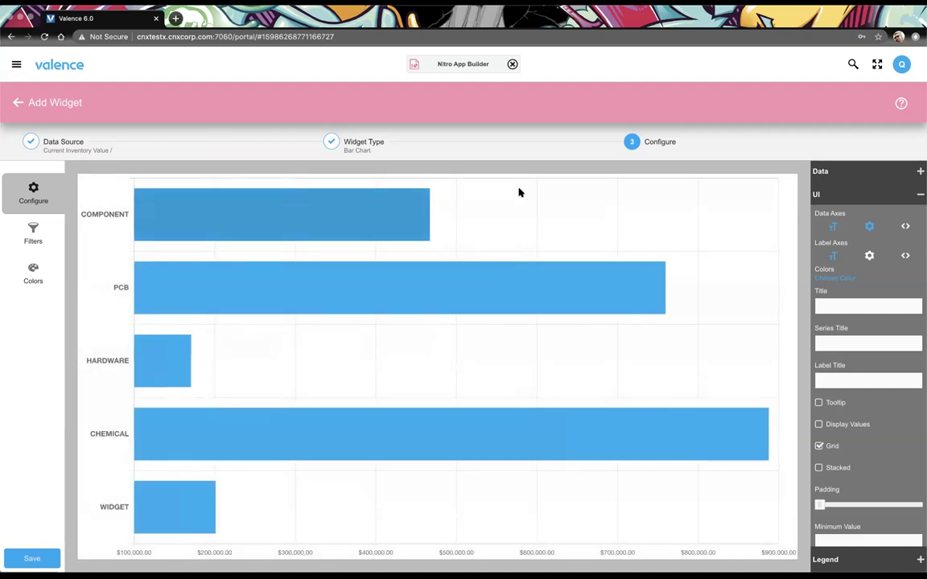
- Reset the category label font size to Default, keeping bold, and close the formatting options
left_click(832, 256)
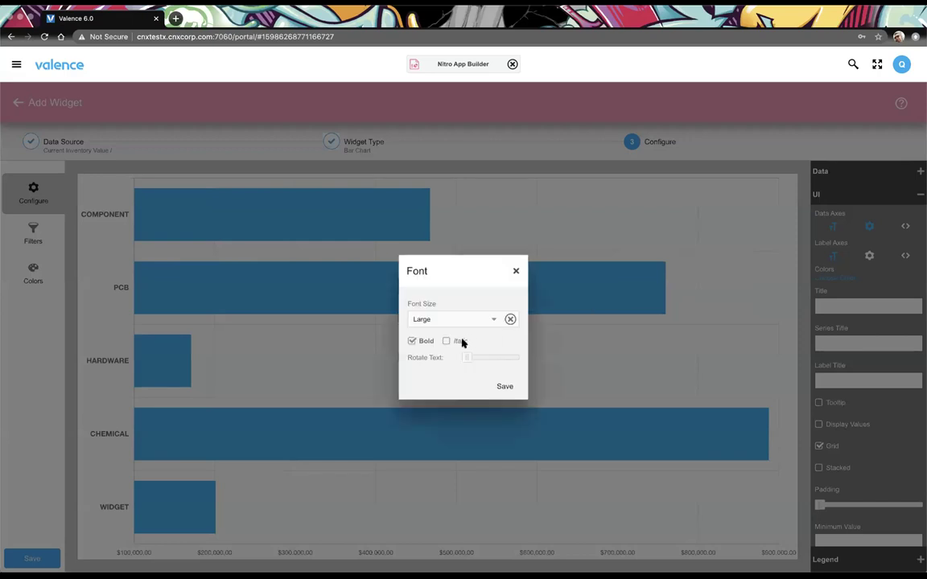
left_click(510, 320)
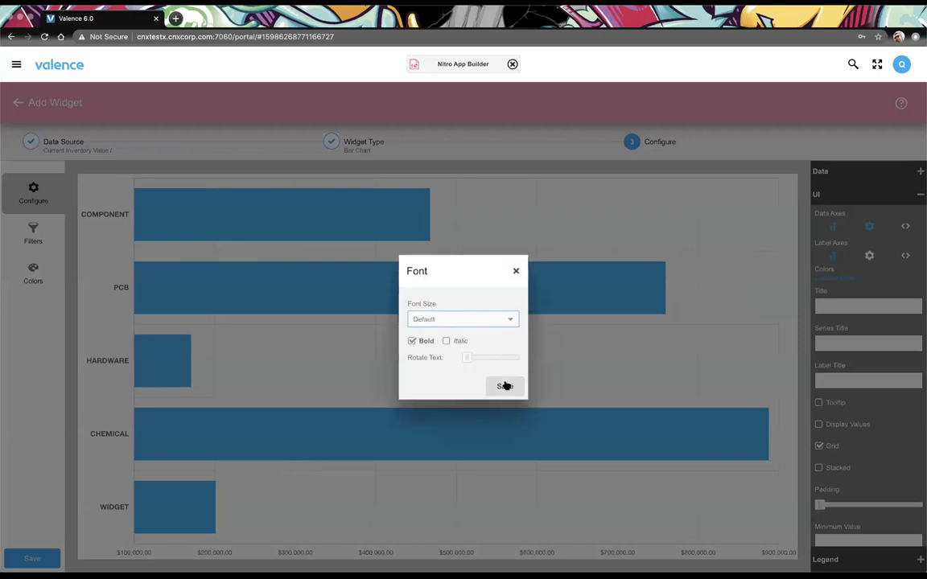
left_click(505, 386)
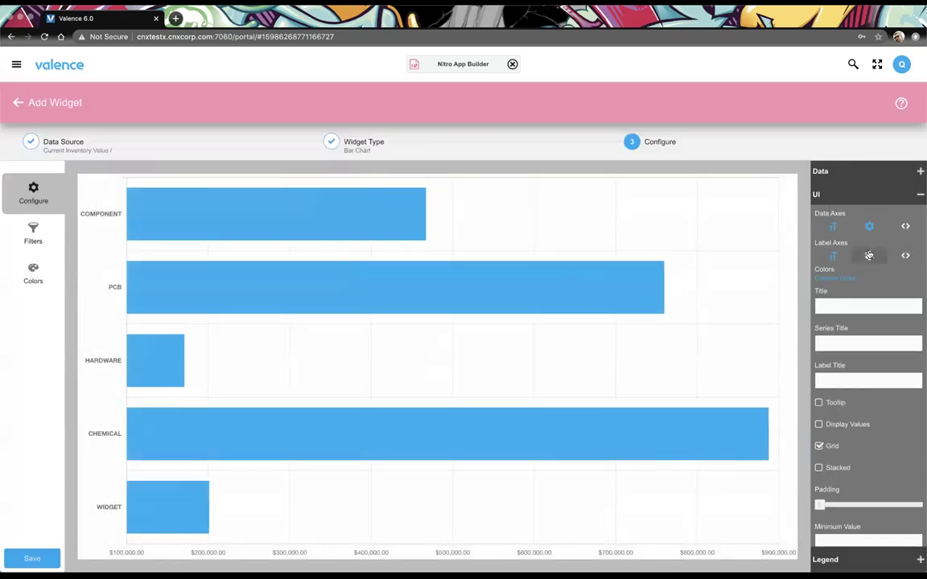
left_click(869, 256)
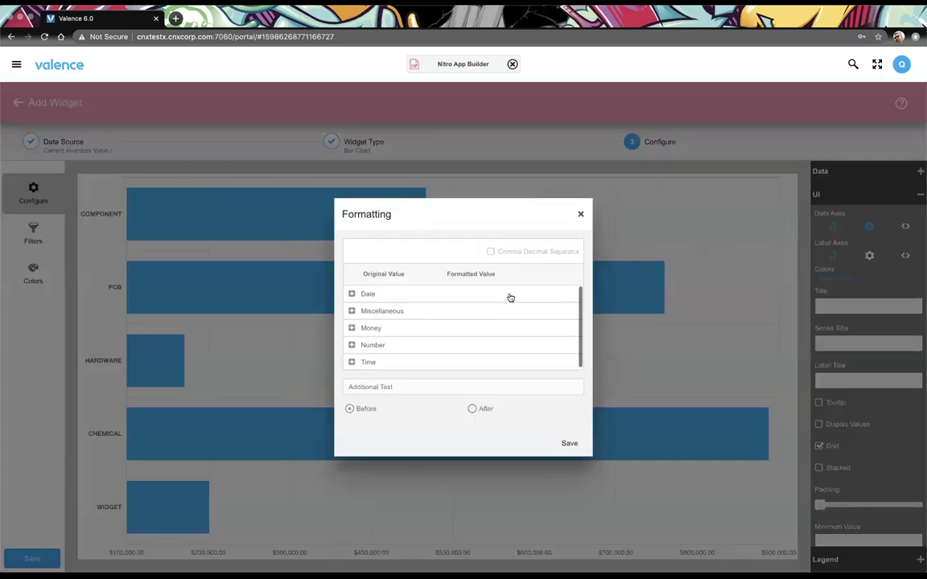
left_click(580, 214)
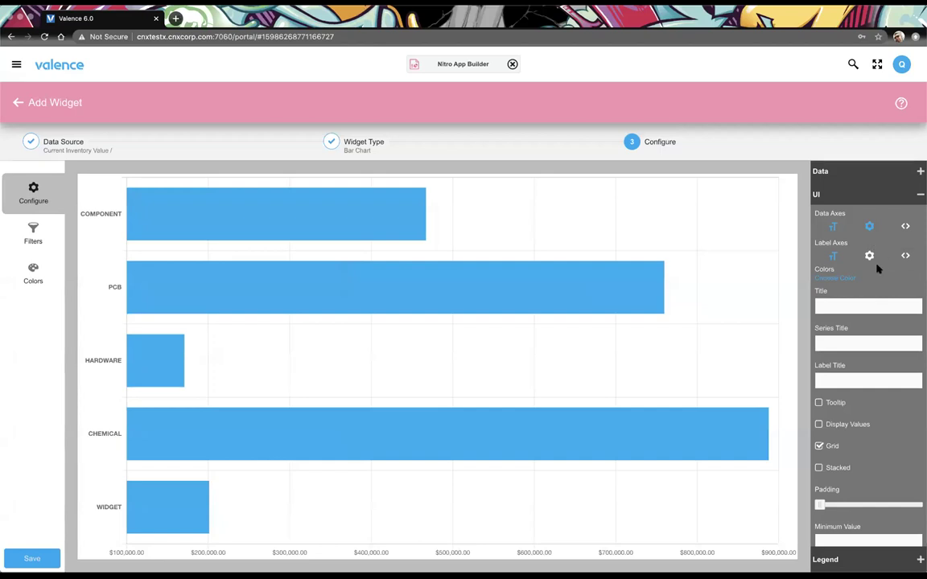
- Enable chart tooltips with the $ Money value format
scroll(877, 359, "down", 2)
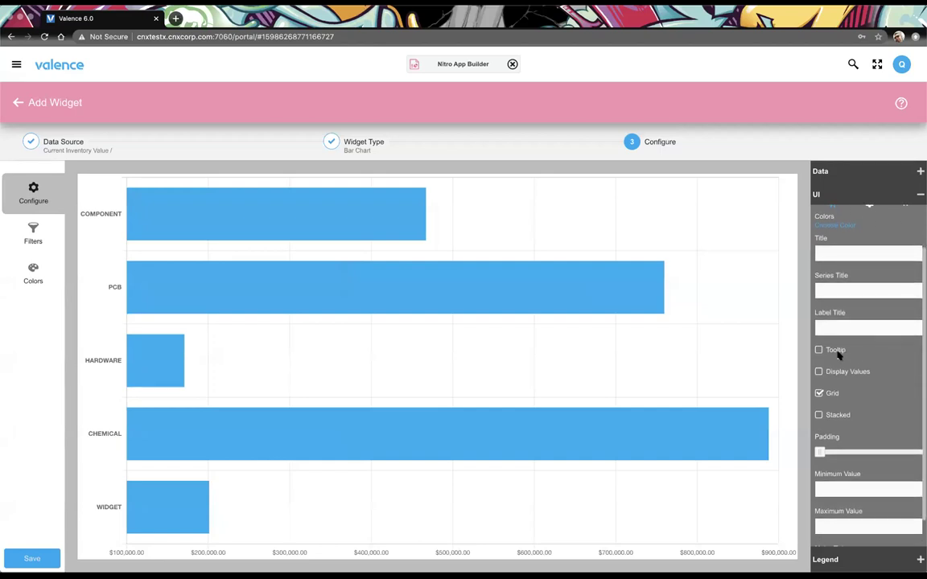
left_click(835, 351)
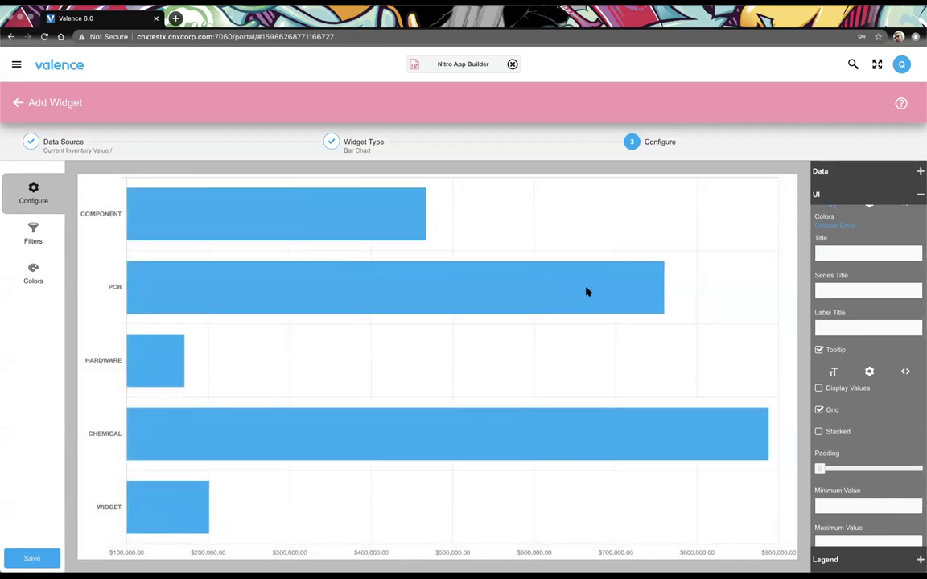
mouse_move(545, 289)
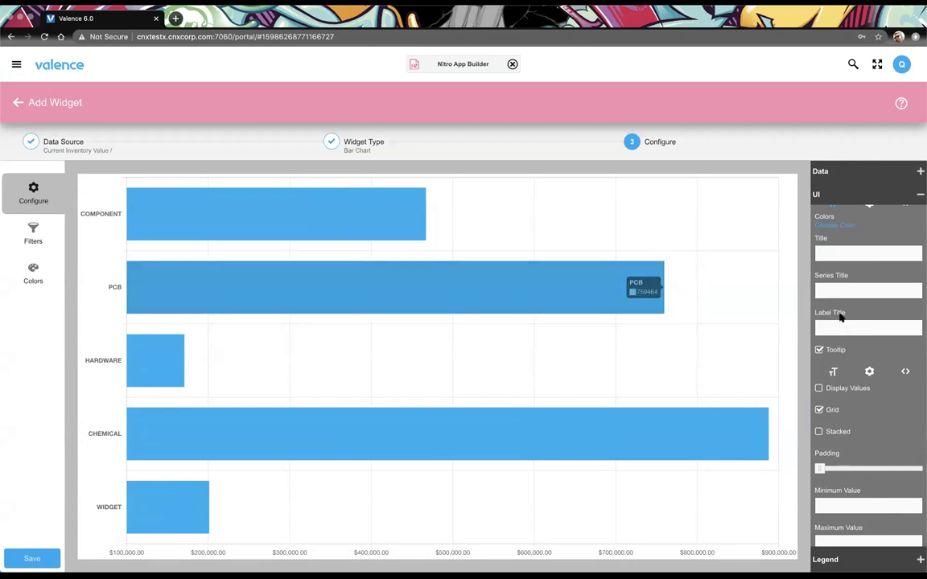
left_click(869, 371)
left_click(352, 314)
left_click(569, 443)
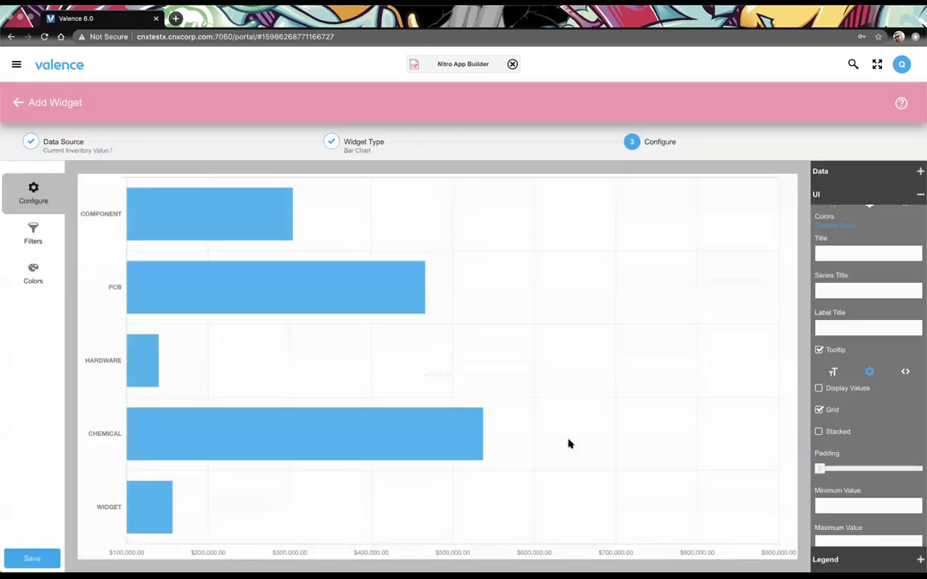
- Check the tooltip font settings without changes and open the custom tooltip formatting function
mouse_move(619, 265)
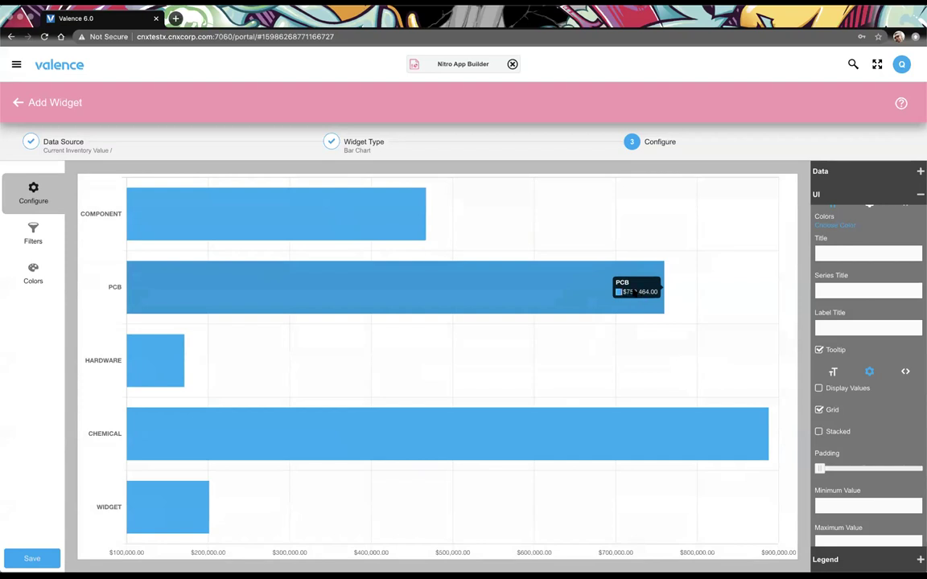
left_click(833, 371)
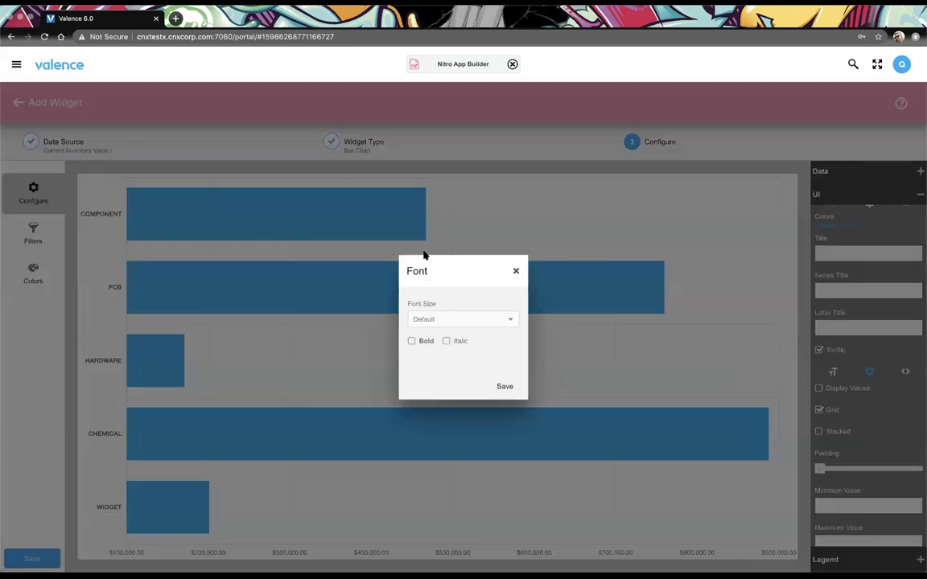
left_click(516, 271)
left_click(905, 371)
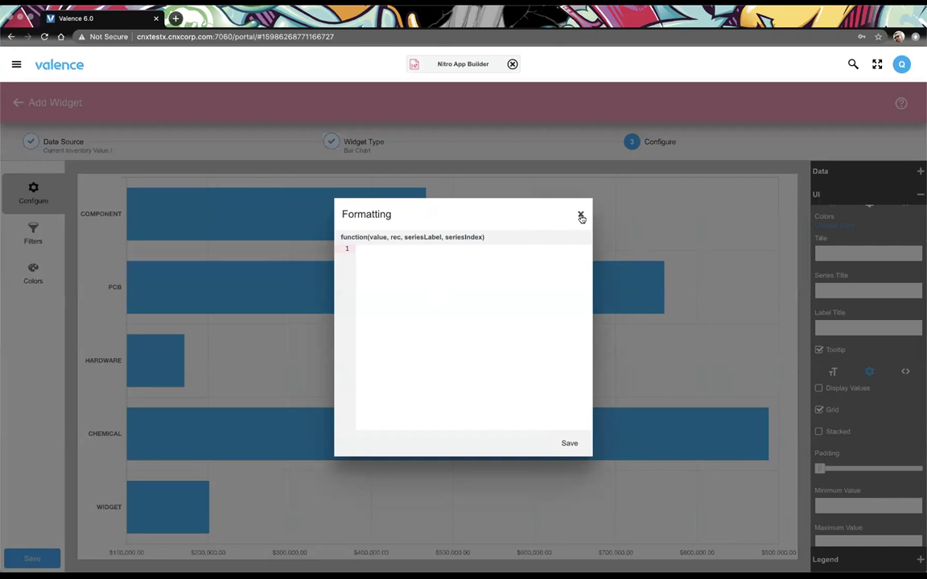
- Display each bar's value as a $ Money formatted label
left_click(582, 215)
left_click(857, 389)
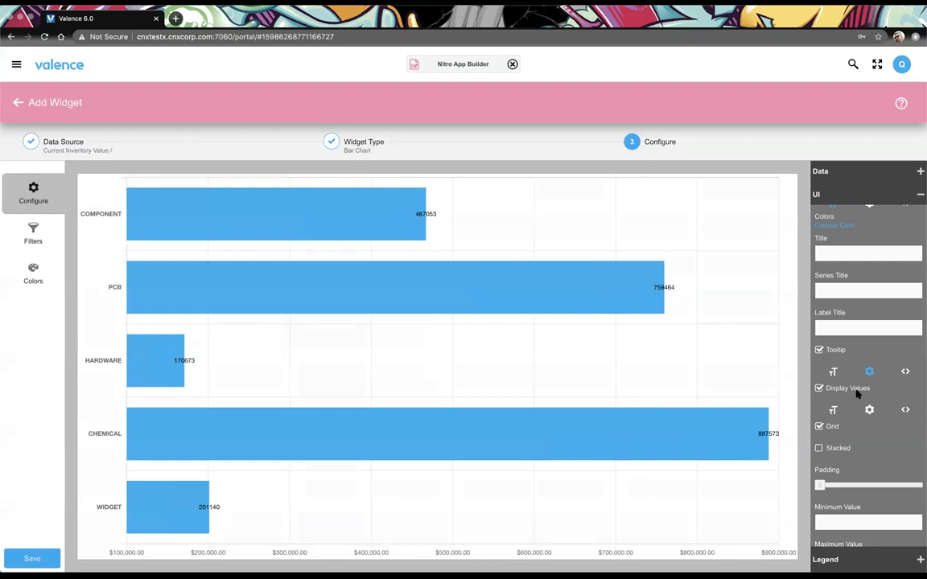
left_click(869, 410)
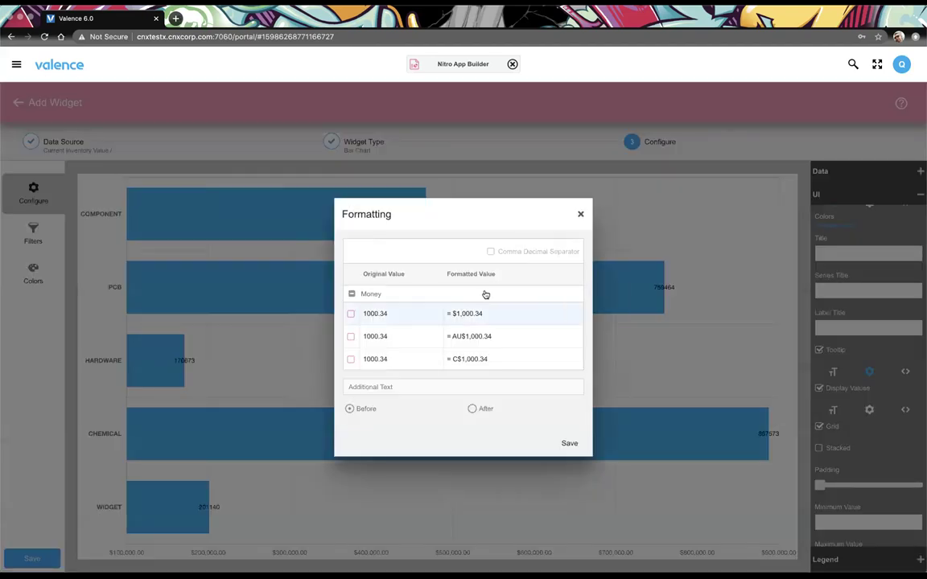
left_click(402, 315)
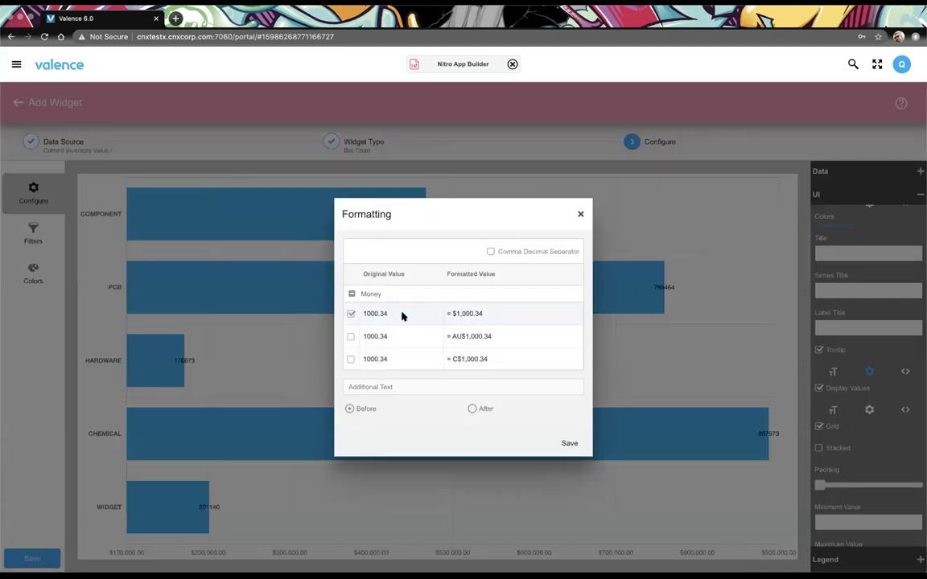
left_click(569, 444)
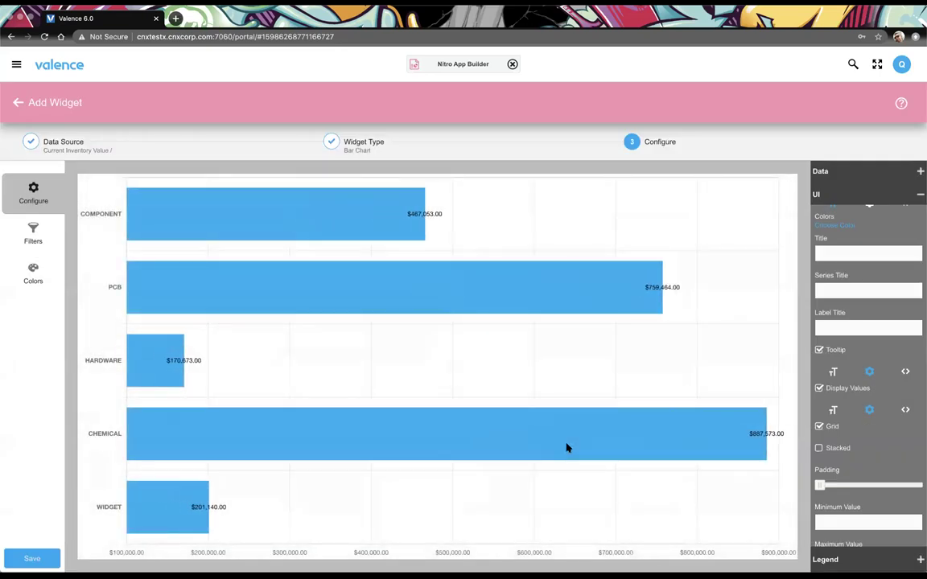
- Make the bar value labels Large and bold
left_click(834, 410)
left_click(511, 319)
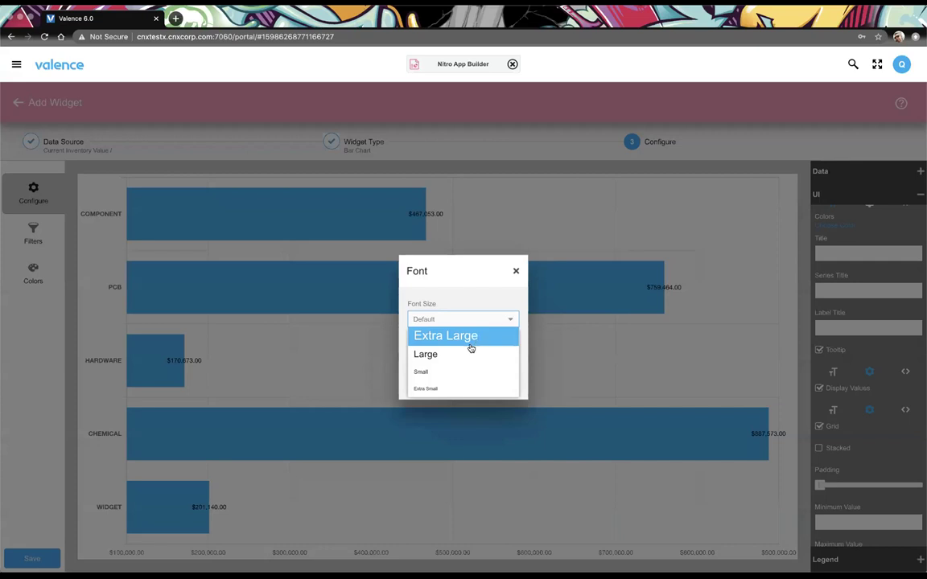
left_click(465, 352)
left_click(415, 341)
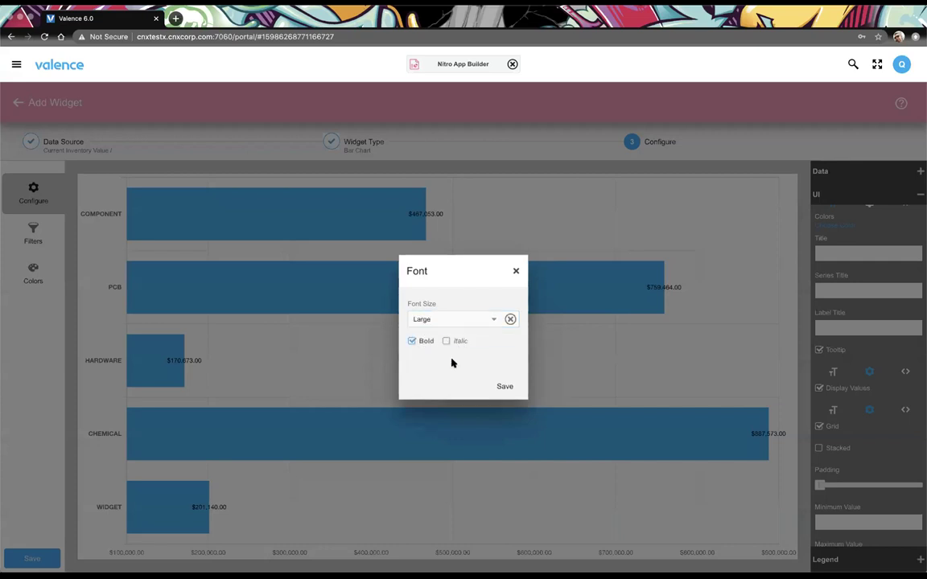
left_click(505, 387)
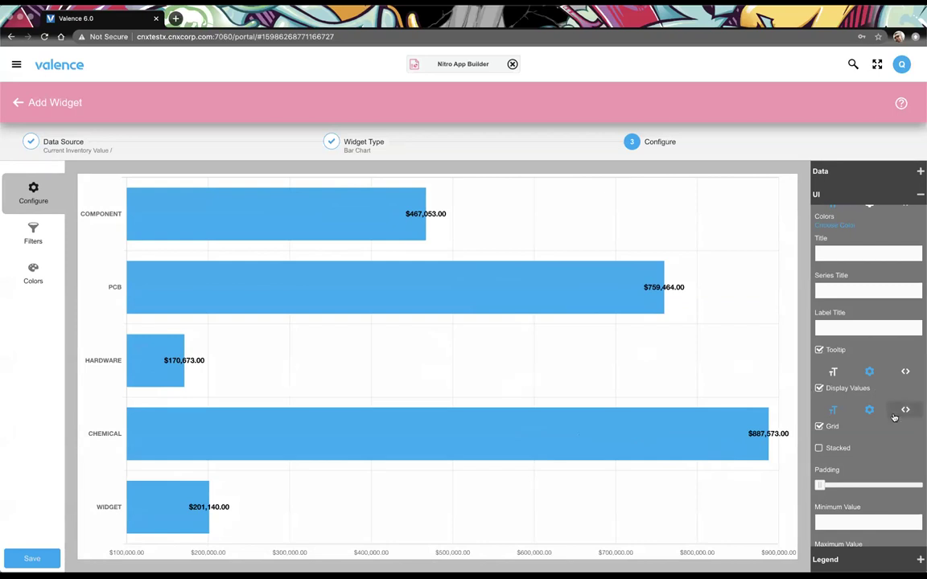
scroll(893, 417, "down", 1)
scroll(889, 412, "up", 3)
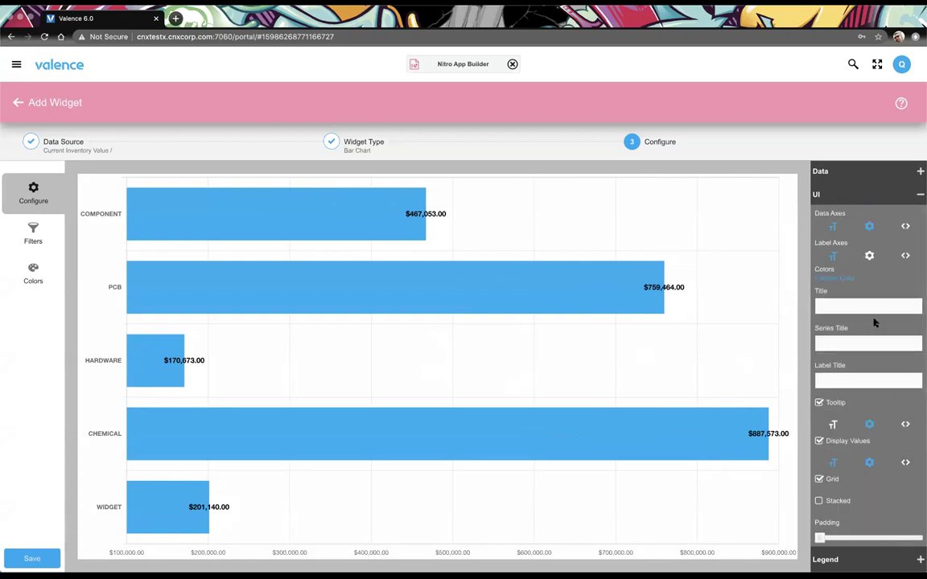
left_click(33, 278)
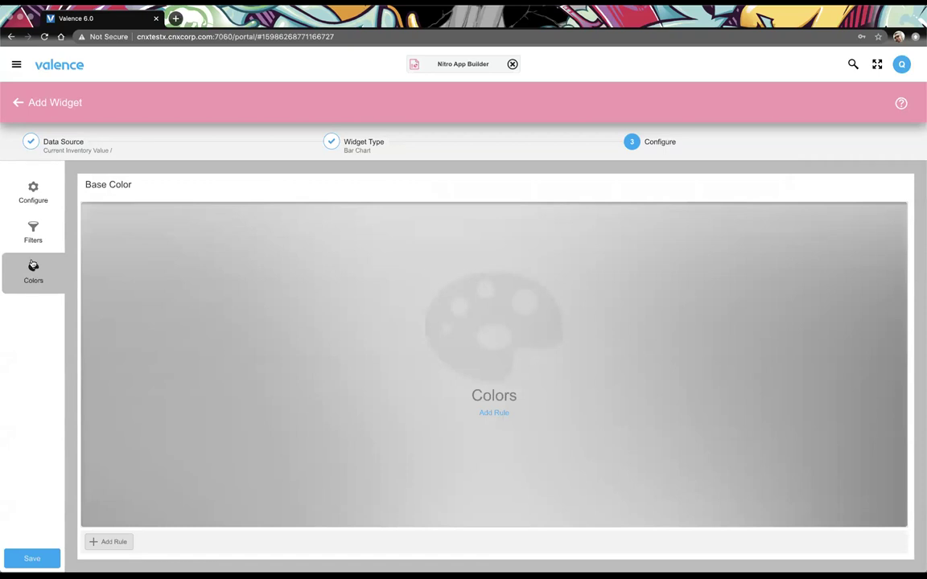
left_click(32, 189)
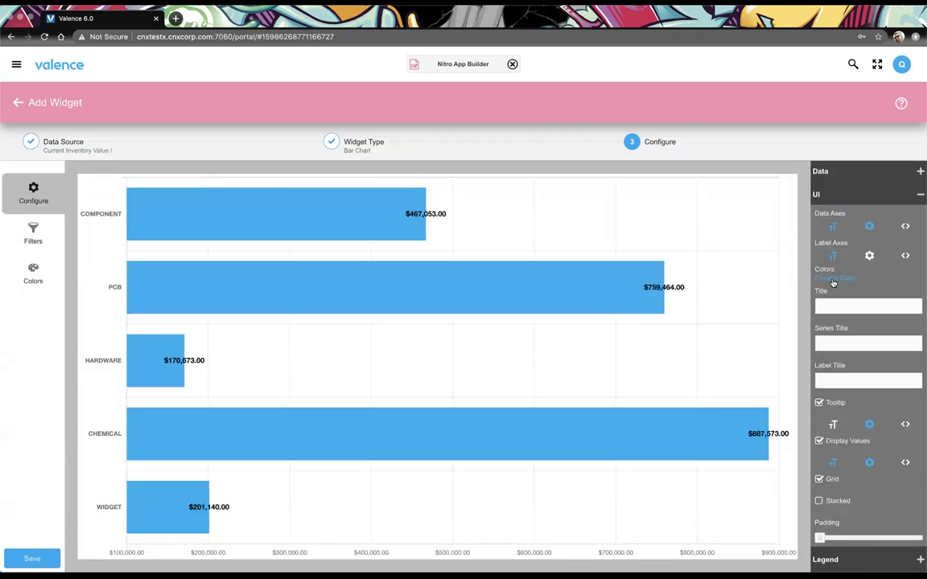
left_click(833, 278)
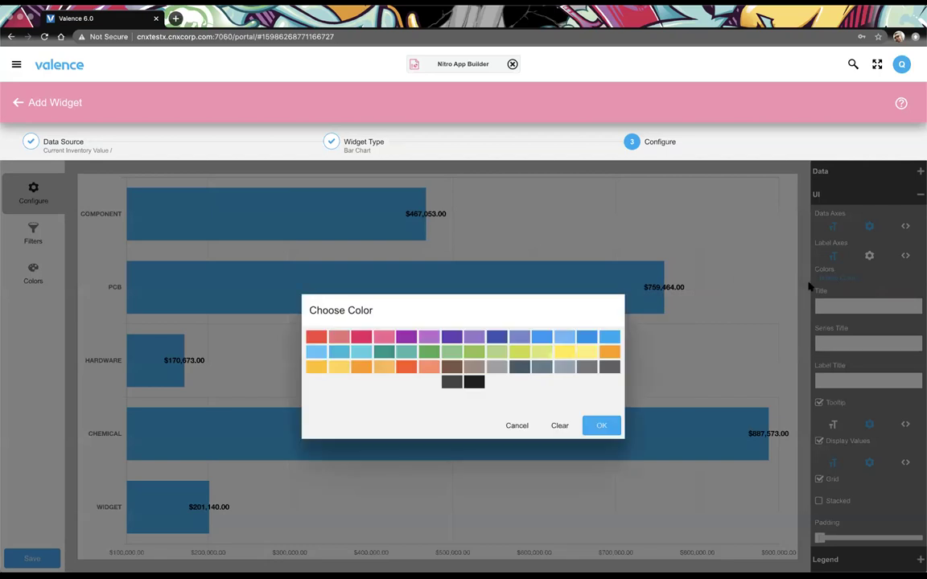
left_click(321, 342)
left_click(600, 425)
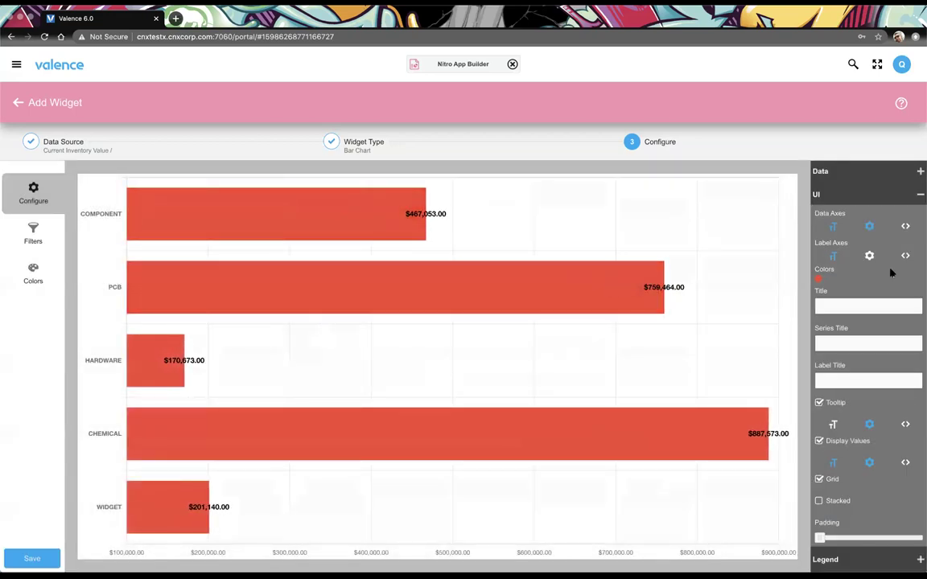
left_click(819, 280)
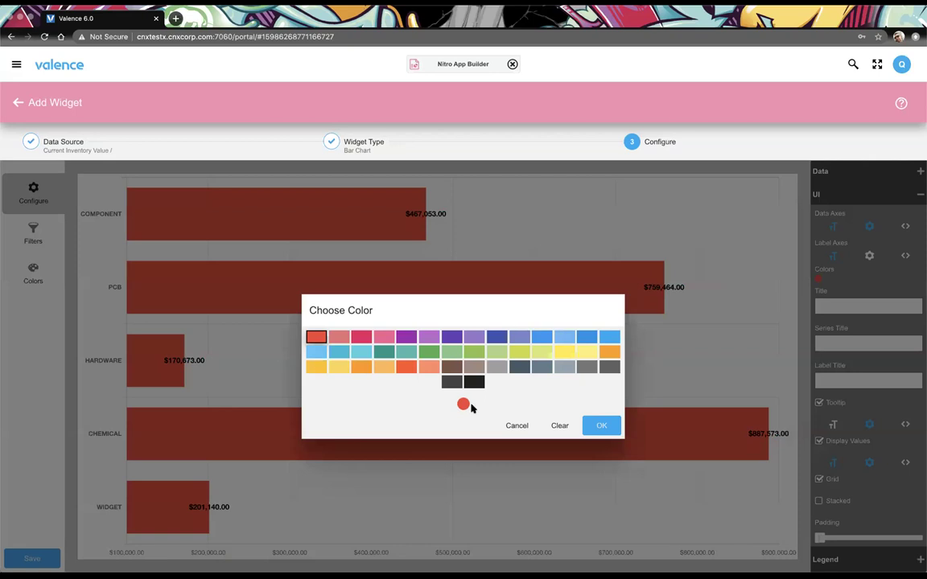
left_click(555, 426)
left_click(601, 425)
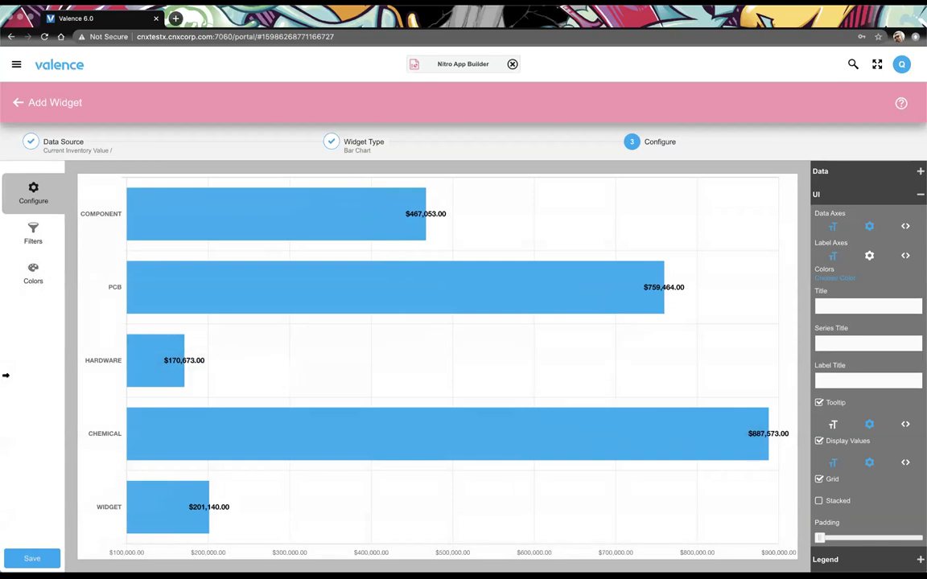
- Add a red background colour rule for bars where CUR_VALUE < 300000
left_click(30, 262)
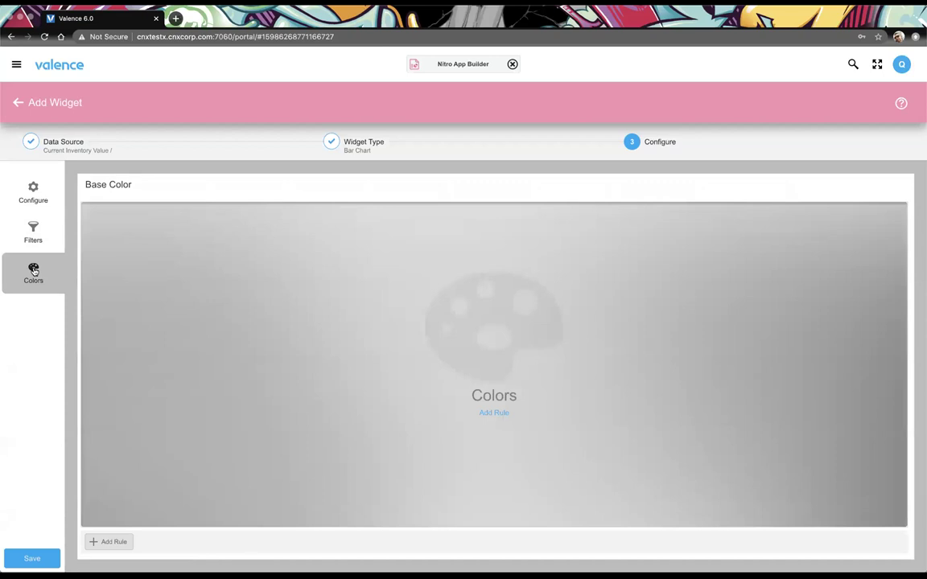
left_click(484, 414)
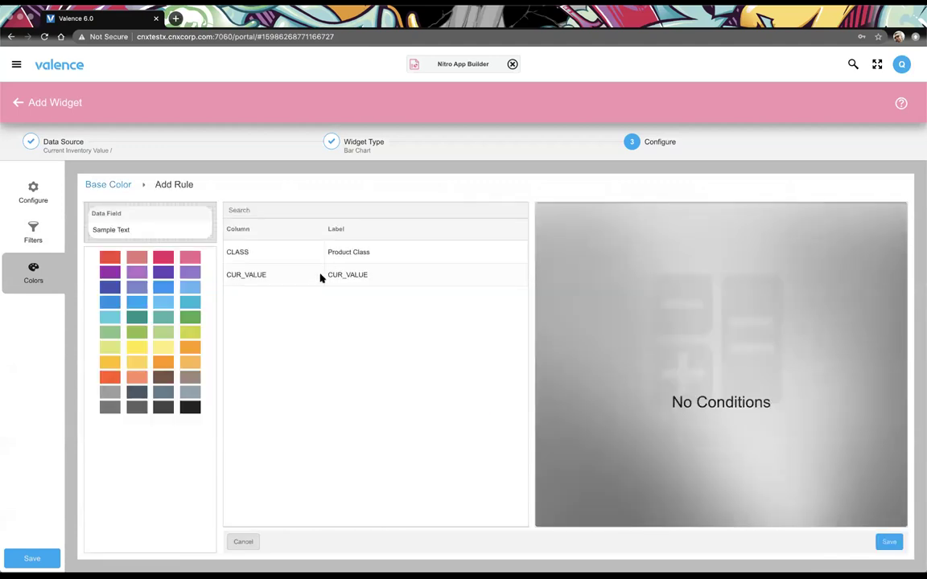
left_click(320, 276)
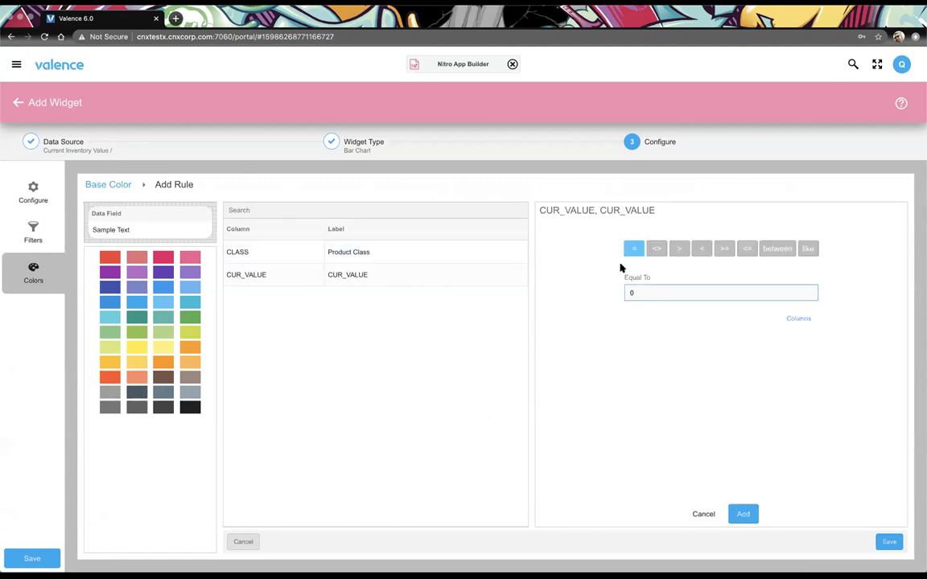
left_click(703, 250)
double_click(669, 288)
type("39")
left_click(742, 514)
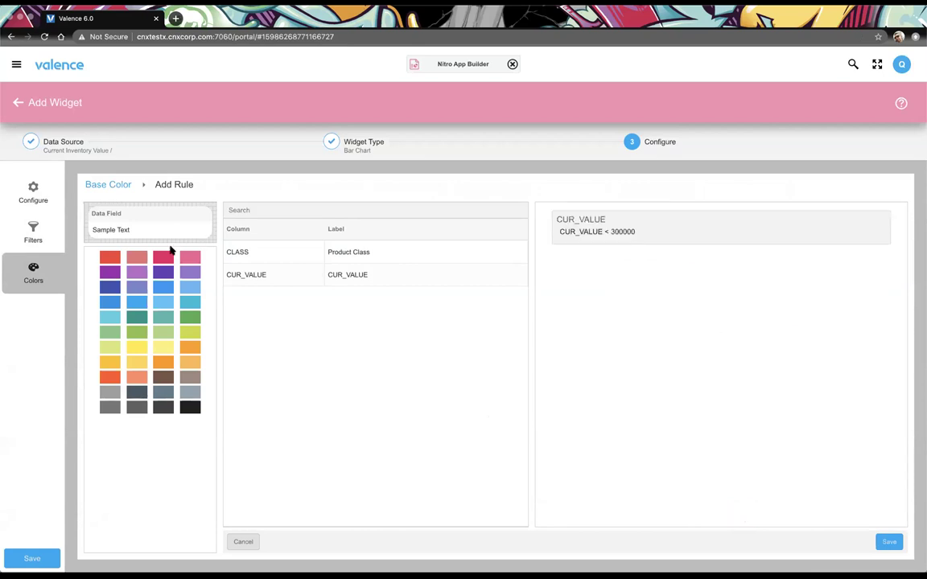
left_click(110, 257)
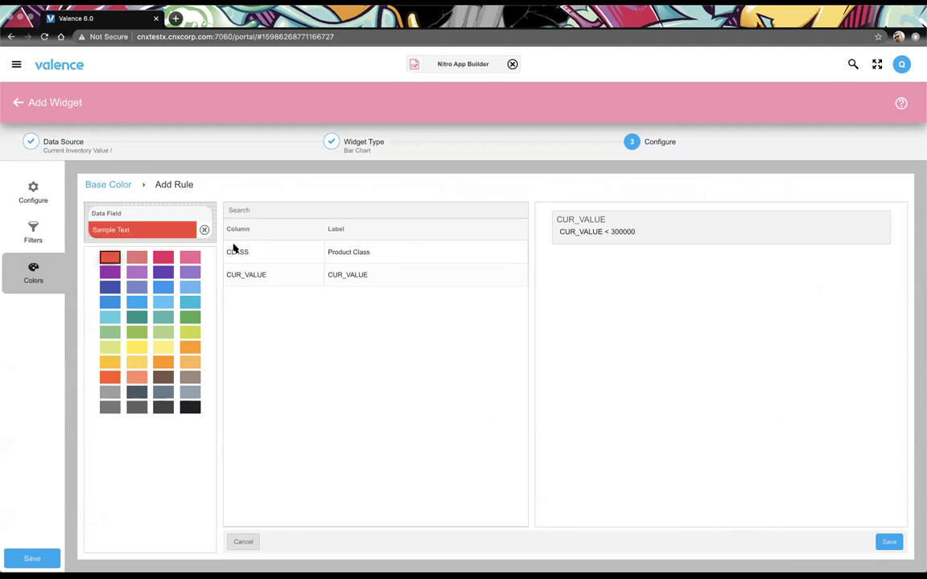
left_click(885, 542)
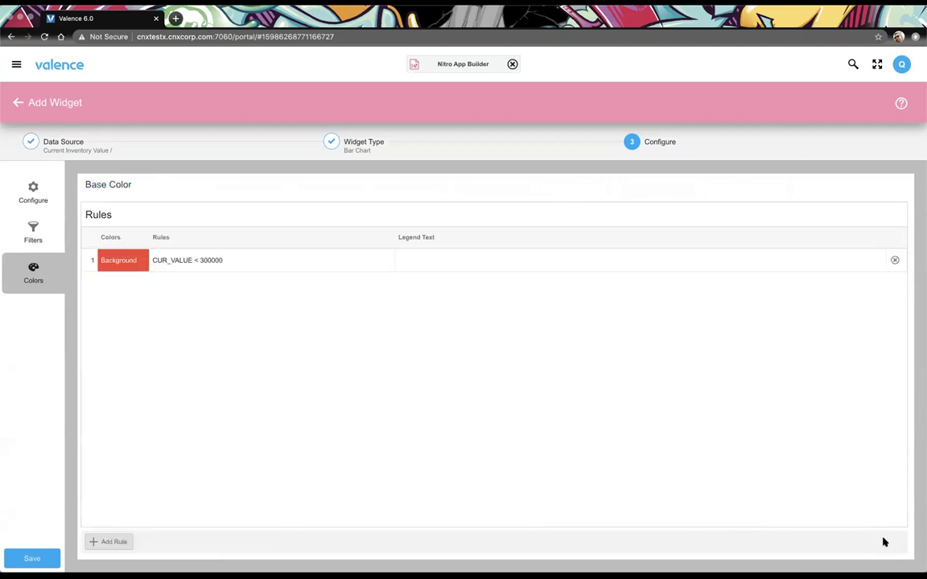
- Preview the chart with HARDWARE and WIDGET bars in red, and expand the Legend and UI settings
left_click(25, 199)
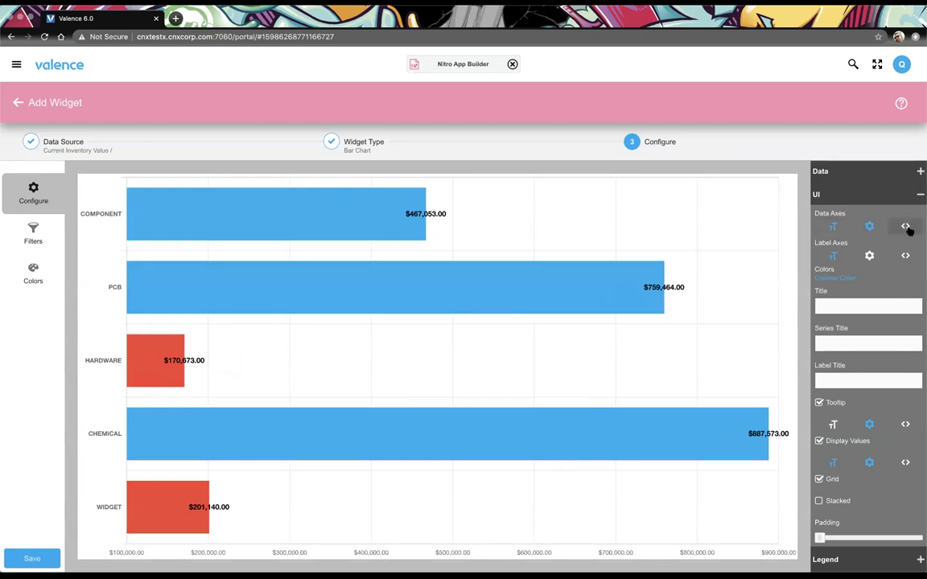
scroll(831, 395, "down", 1)
scroll(832, 394, "down", 2)
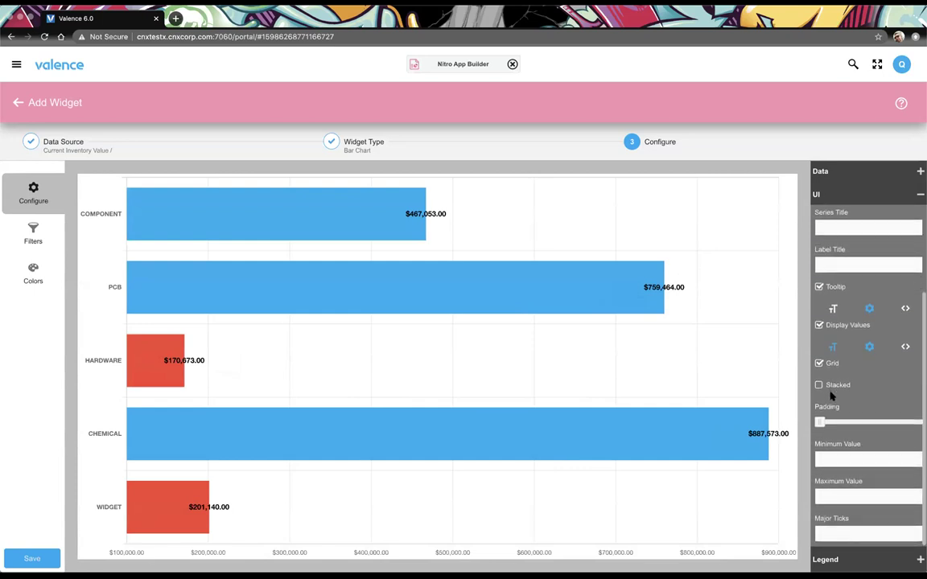
left_click(853, 559)
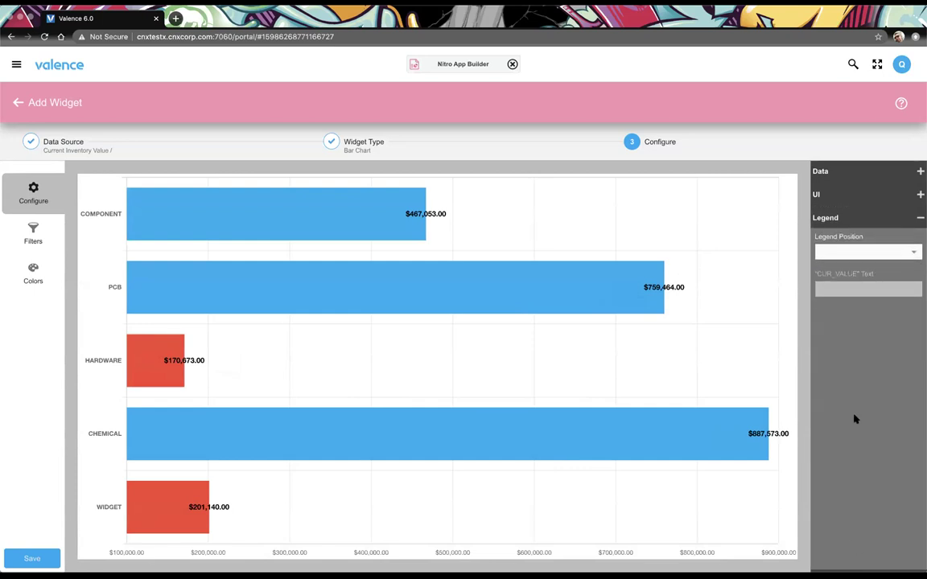
left_click(830, 196)
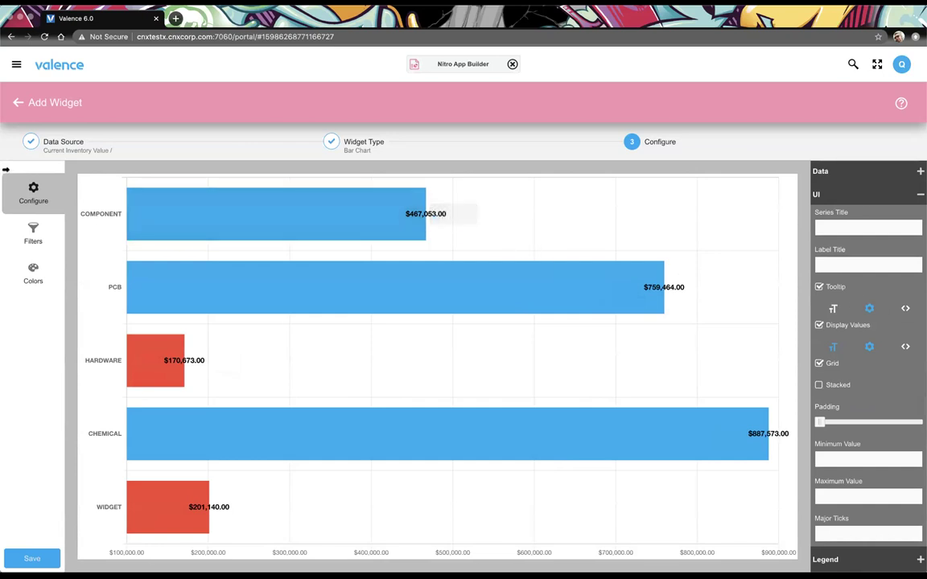
- Create a new pie chart widget from the Current Inventory Value data source
left_click(19, 105)
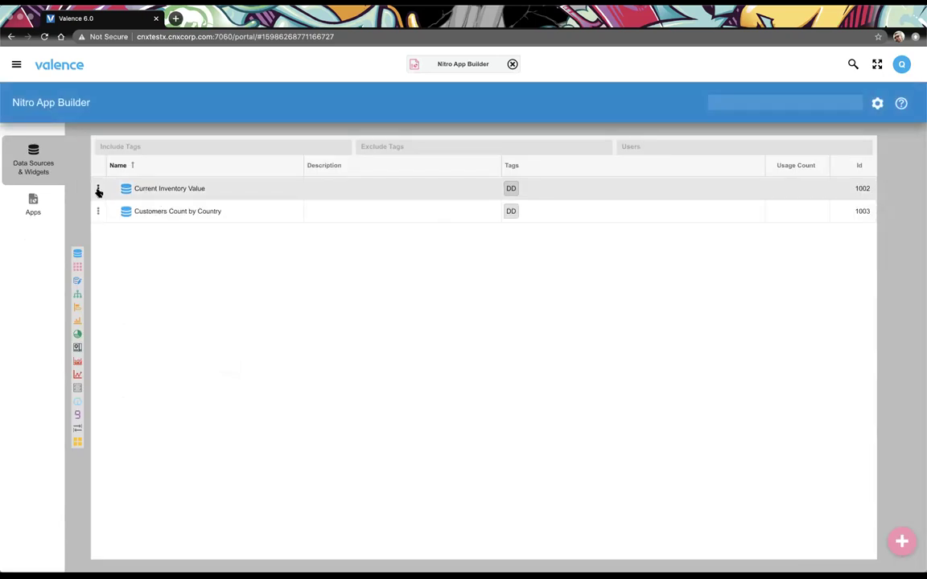
left_click(98, 188)
left_click(118, 225)
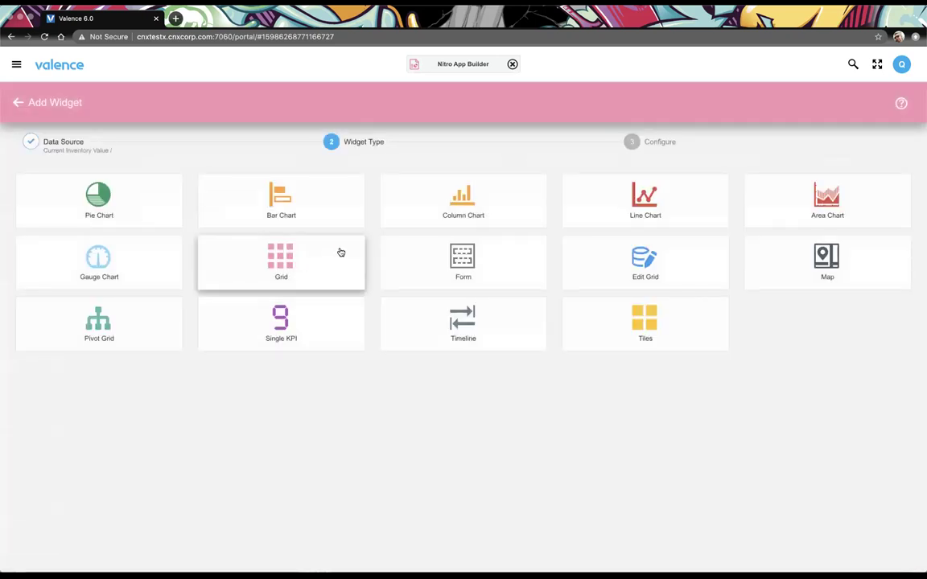
left_click(90, 193)
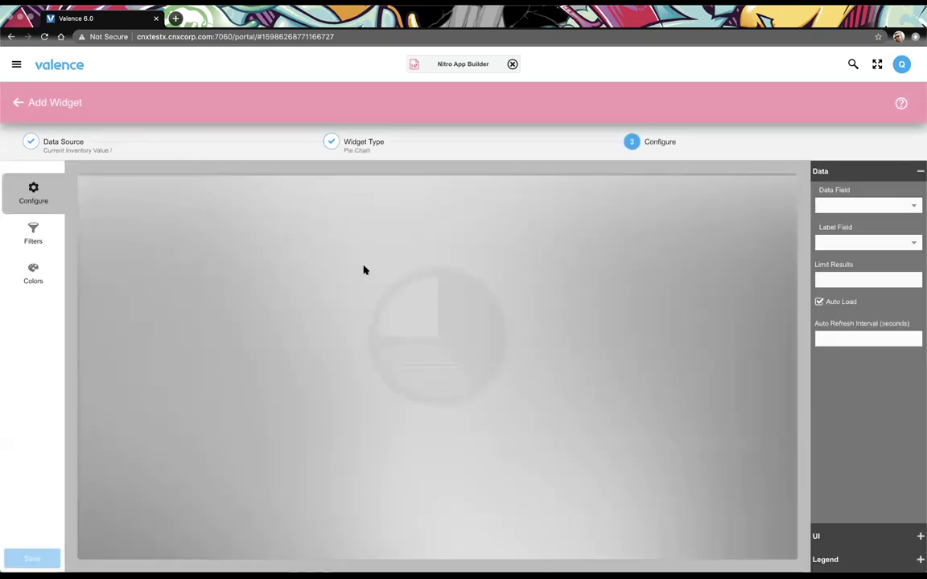
- Chart CUR_VALUE as the data field, label slices by CLASS, and enable tooltips
left_click(912, 205)
left_click(877, 237)
left_click(880, 239)
left_click(871, 259)
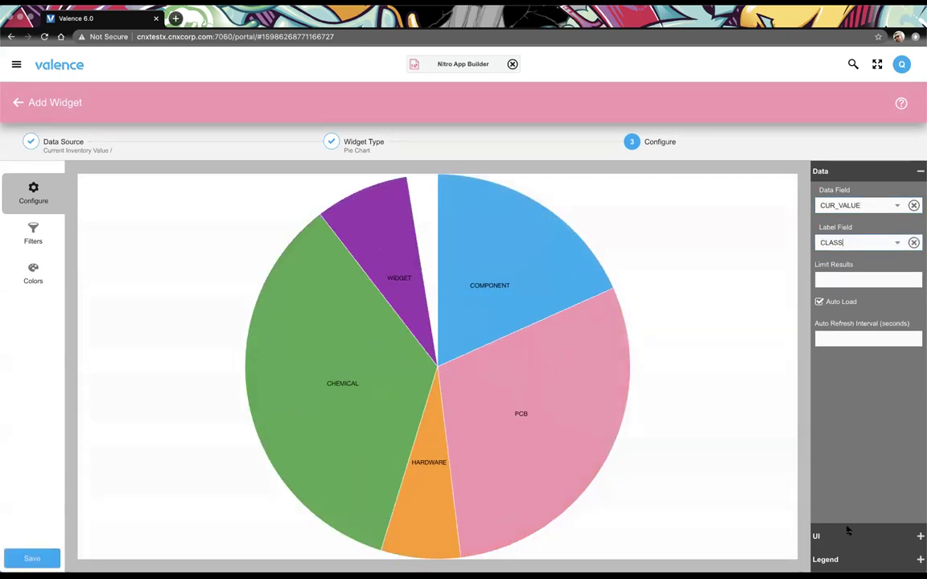
left_click(837, 538)
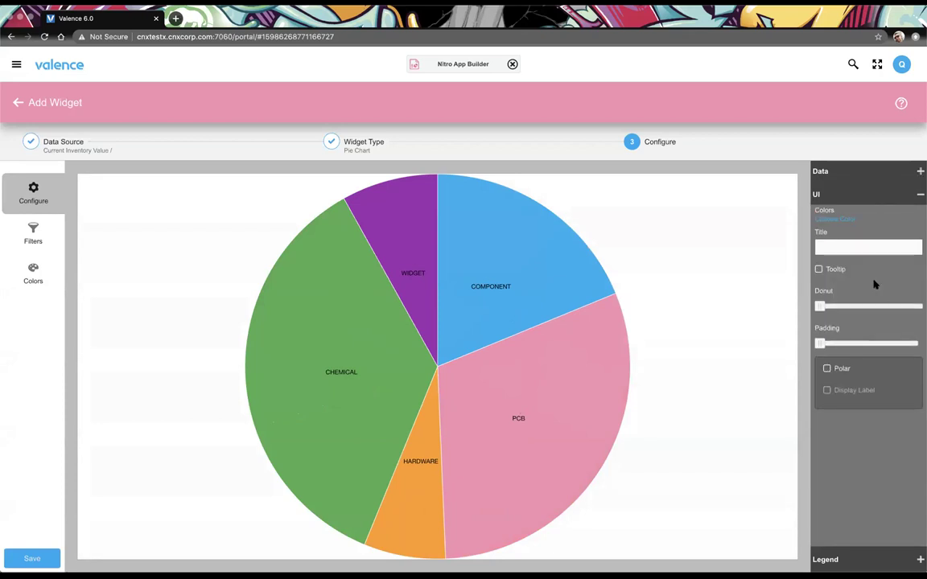
left_click(833, 270)
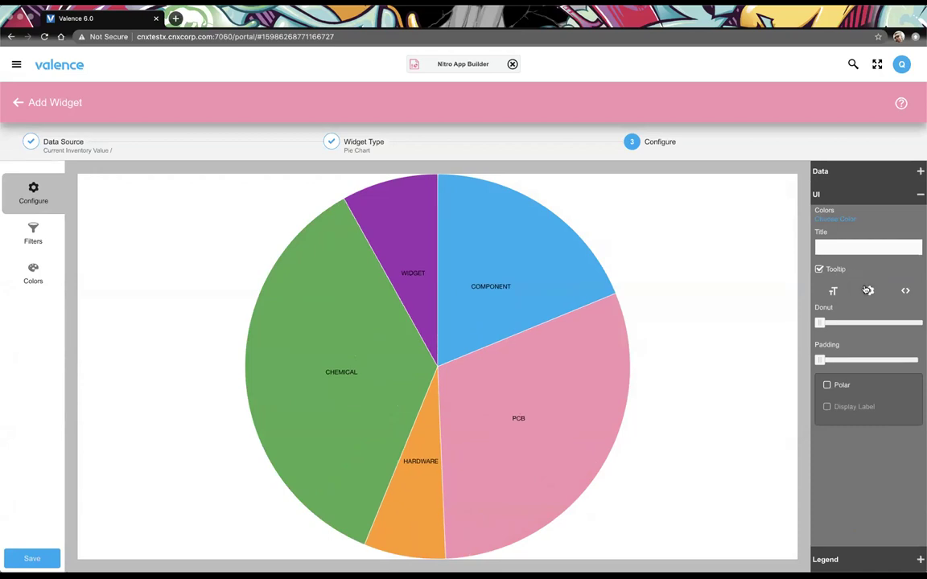
- Format tooltip values as $1,000.34 money, turn on Polar and Display Label, then review Colors
left_click(868, 291)
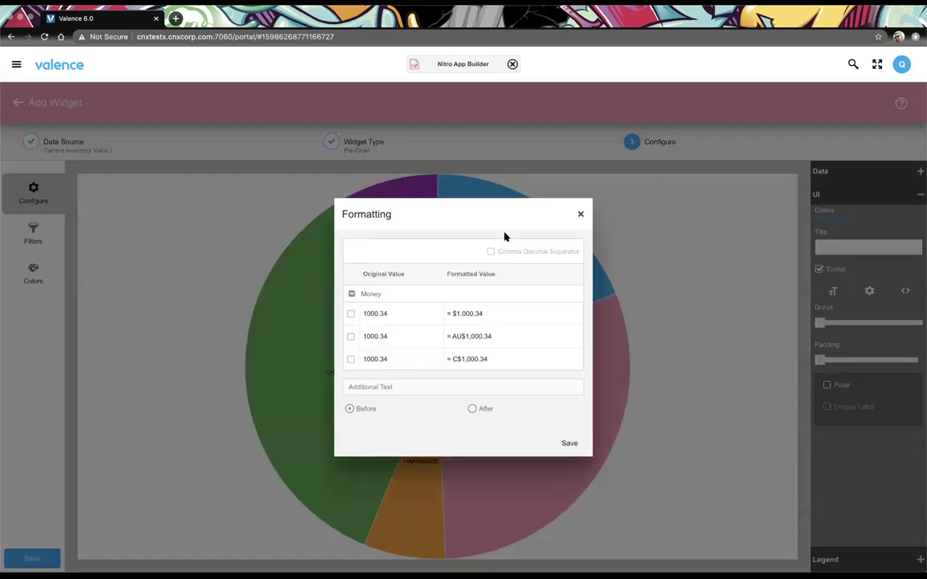
left_click(561, 443)
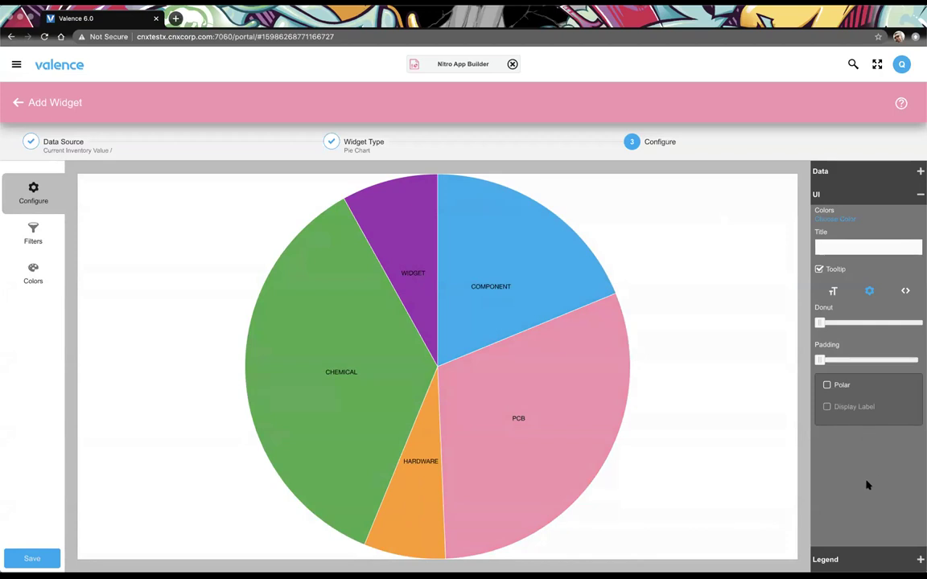
left_click(827, 385)
left_click(827, 406)
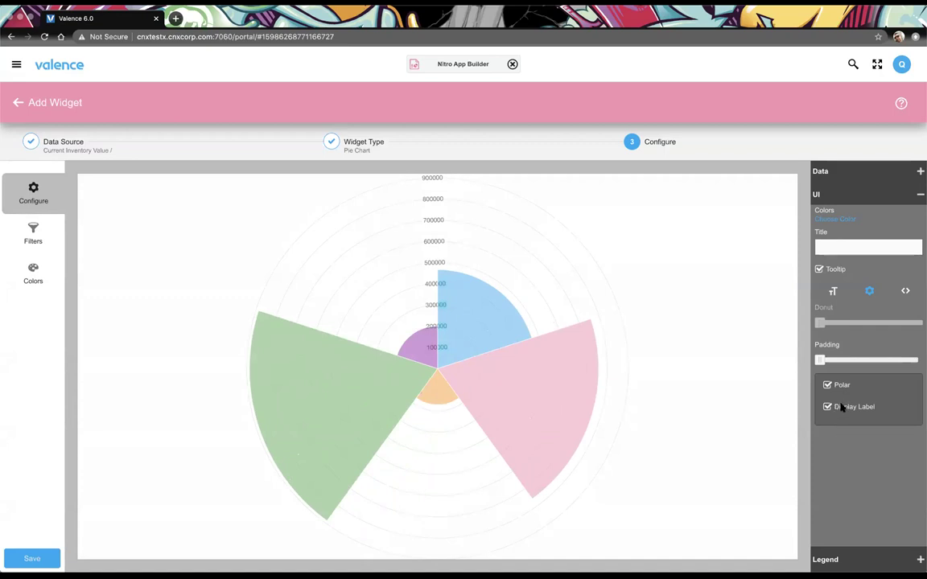
left_click(841, 408)
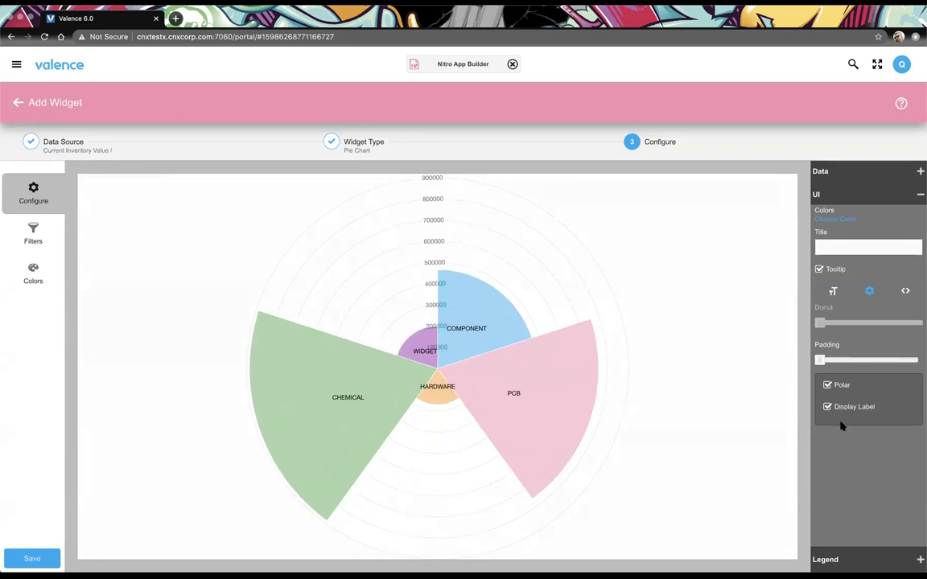
left_click(35, 273)
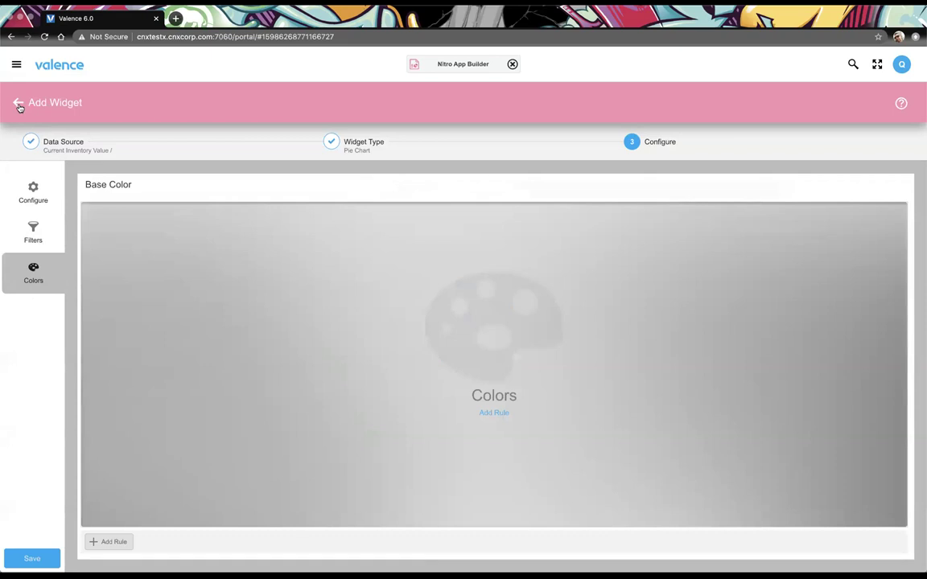
left_click(10, 196)
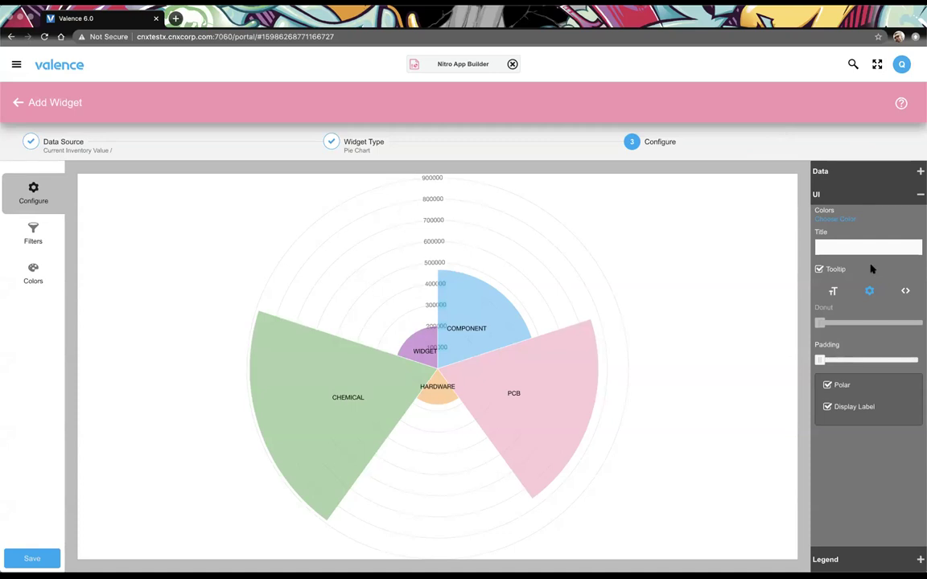
- Open Portal Admin through the header app search for 'adm'
left_click(853, 65)
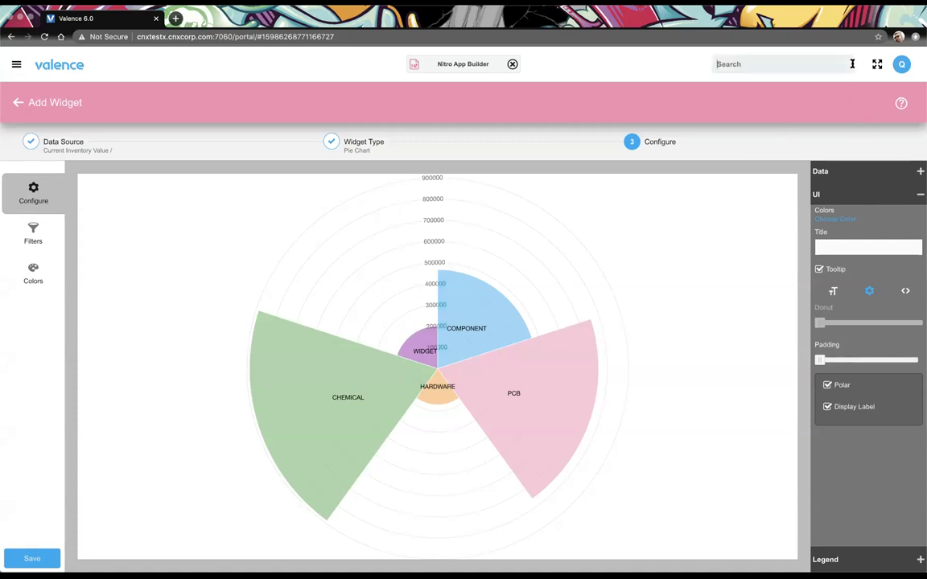
type("adm")
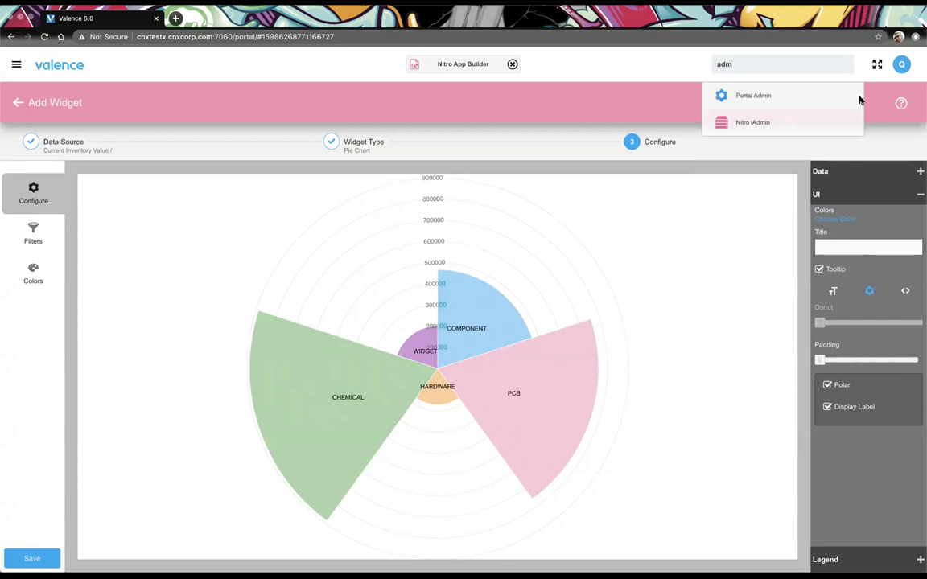
left_click(821, 98)
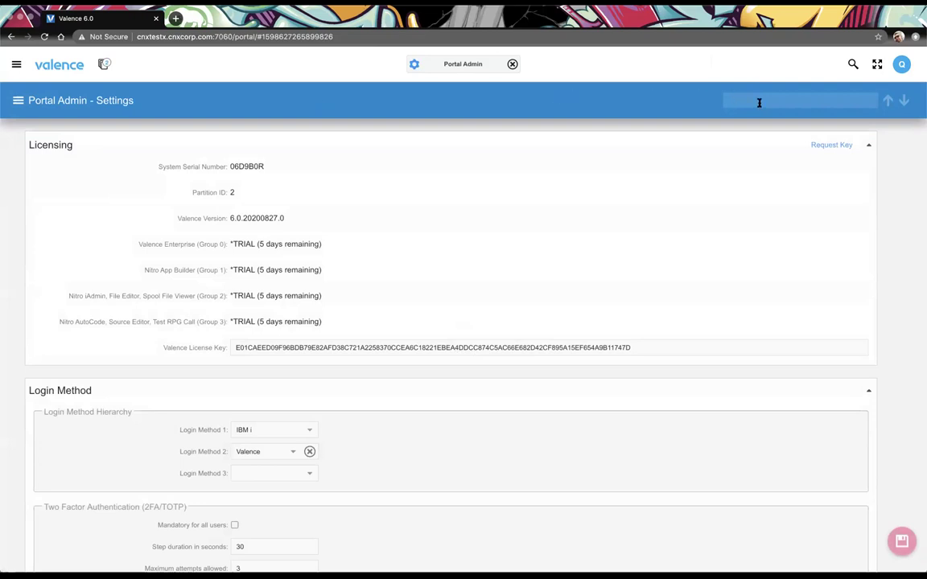
- Search the admin settings for 'legacy' to locate the Legacy Charts option
left_click(757, 100)
type("legacy")
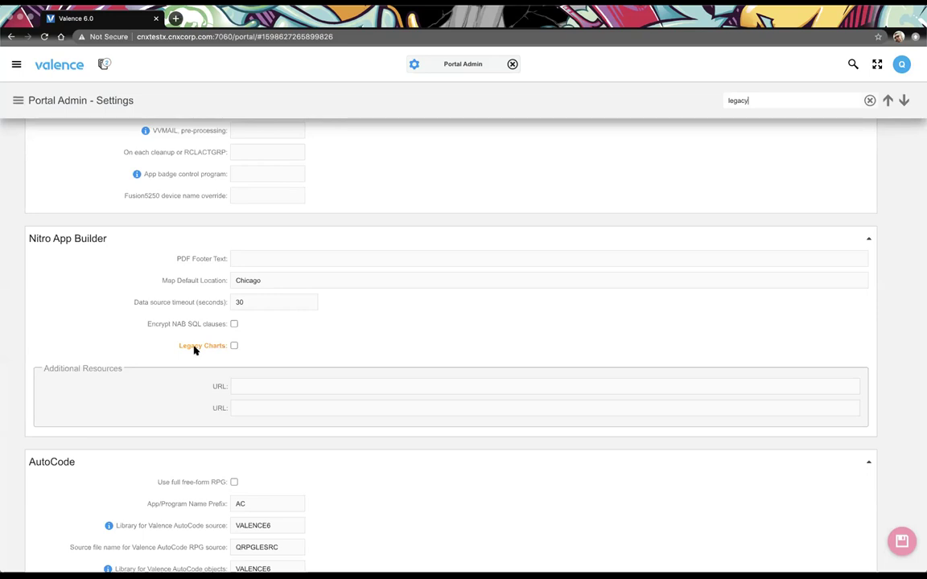
left_click(110, 70)
left_click(92, 131)
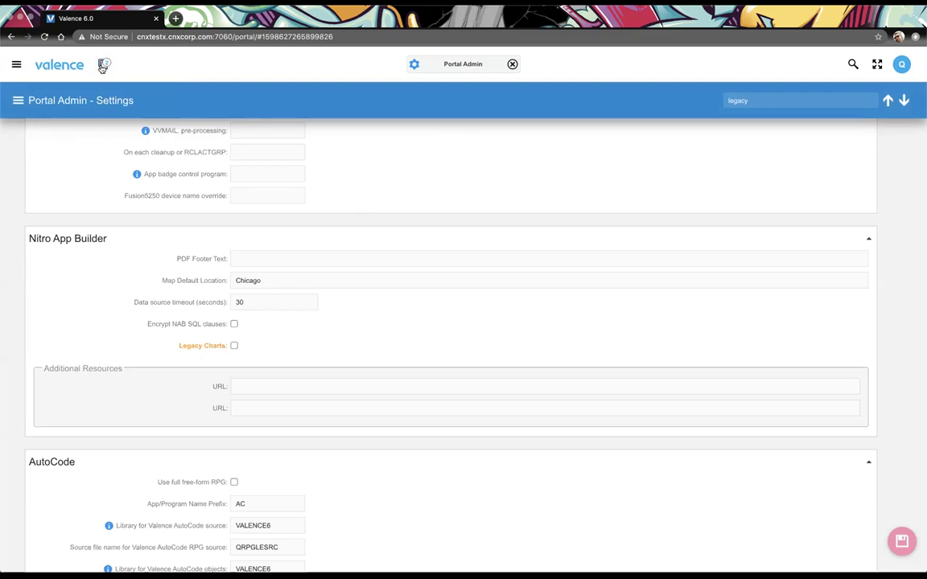
- Switch back to Nitro App Builder and its data sources list
left_click(95, 65)
left_click(93, 95)
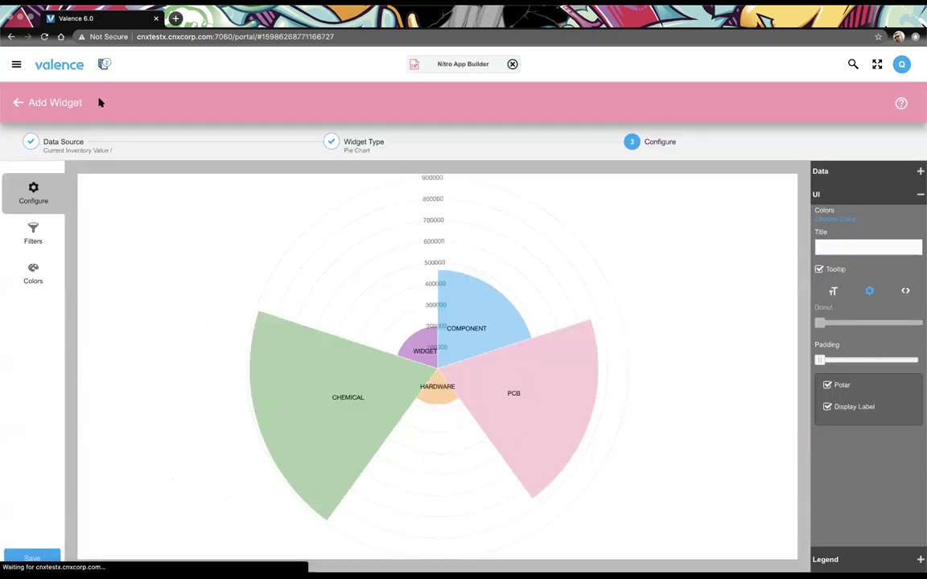
left_click(18, 102)
- Try a Gauge Chart widget on Current Inventory Value with CLASS, then discard it
left_click(98, 188)
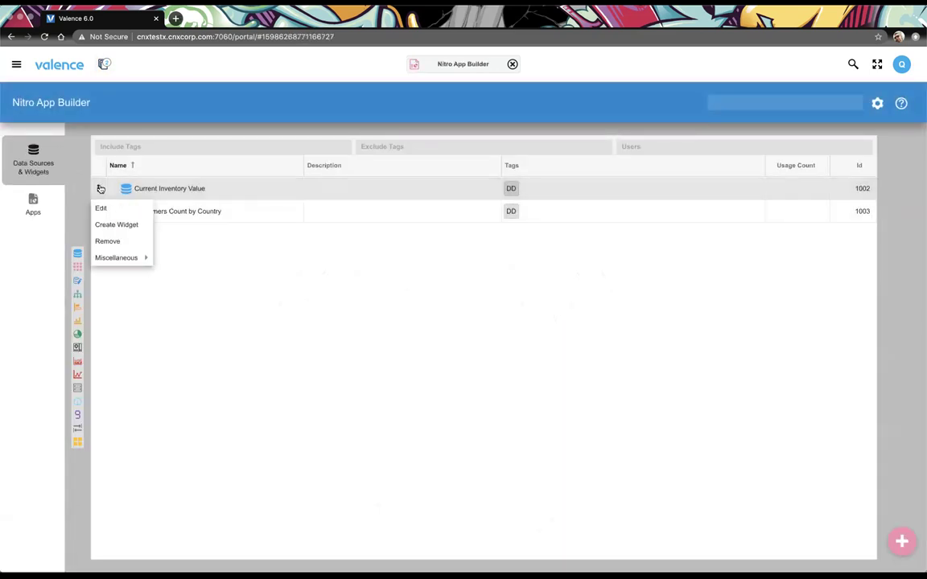
left_click(126, 223)
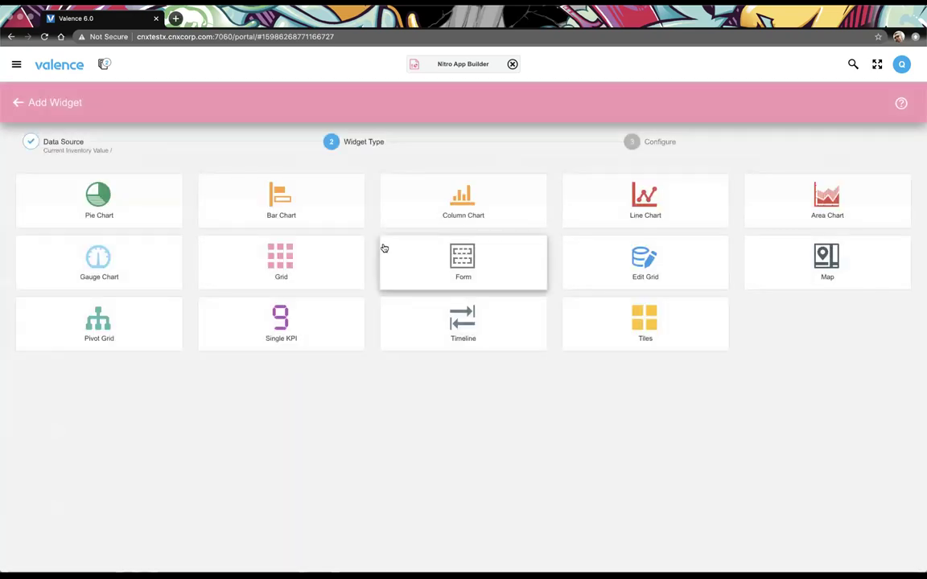
left_click(150, 279)
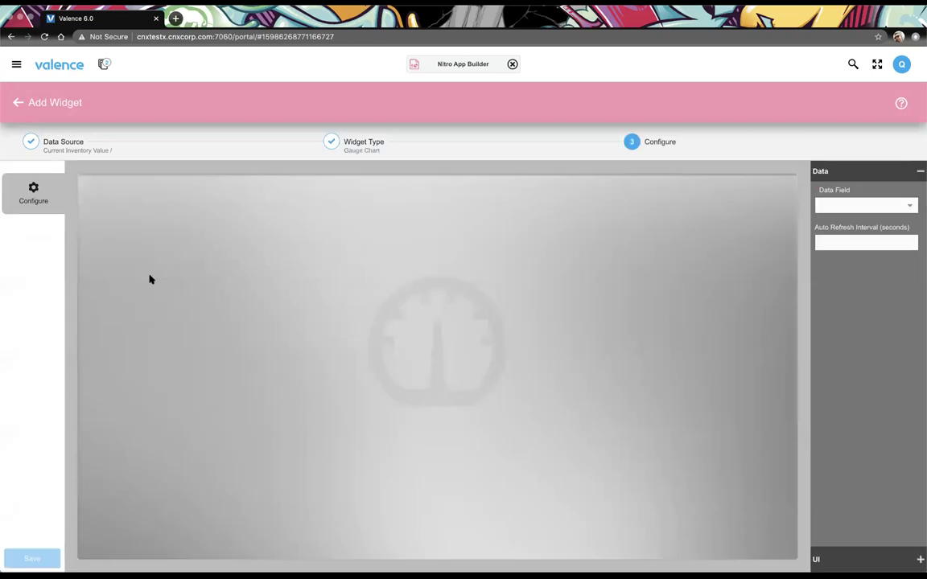
left_click(910, 206)
left_click(889, 220)
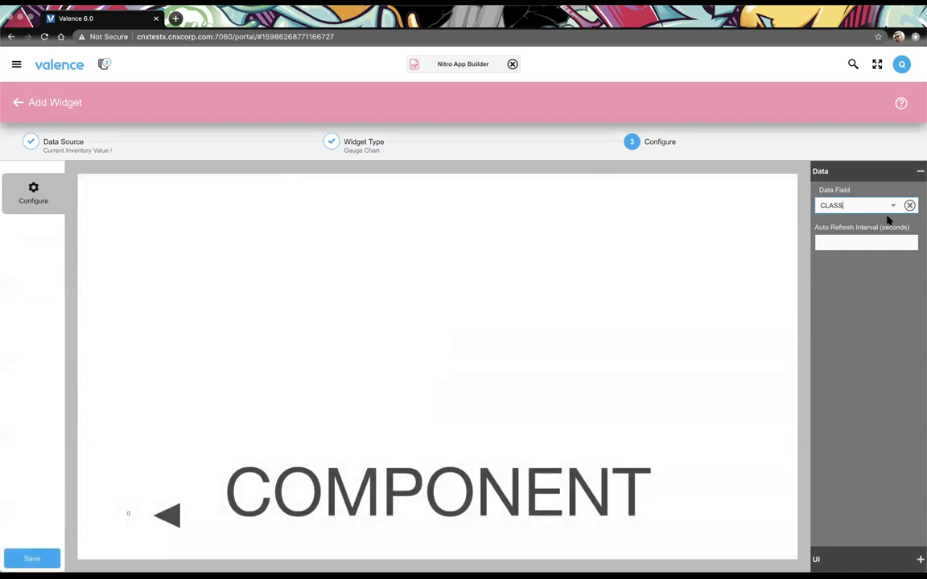
left_click(15, 102)
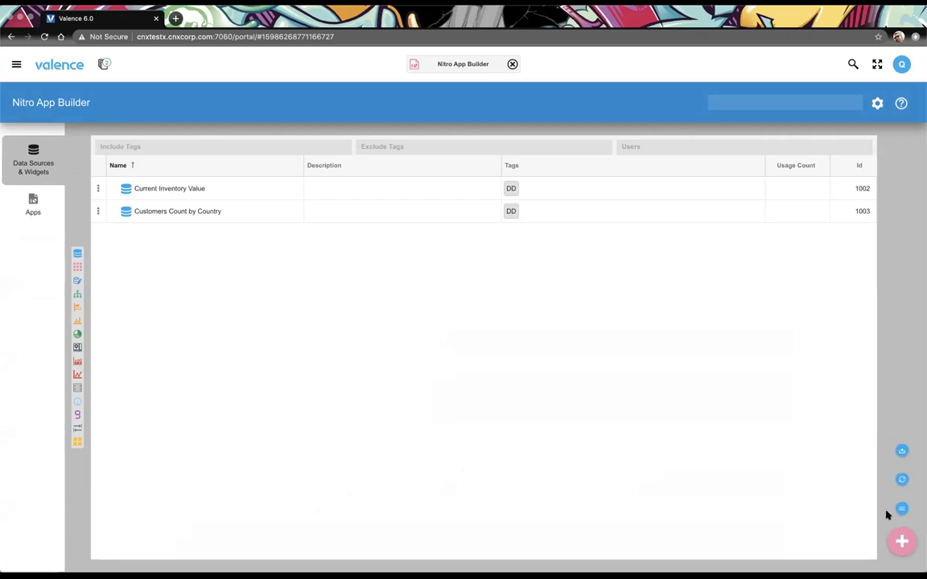
- Start a free-form SQL data source with 'select count(*) as amount democmost'
mouse_move(902, 548)
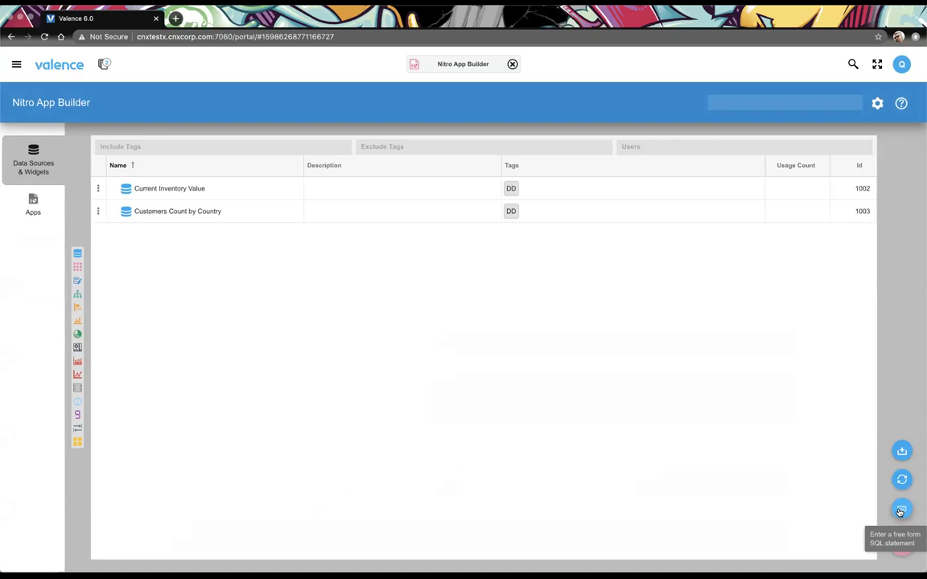
left_click(900, 512)
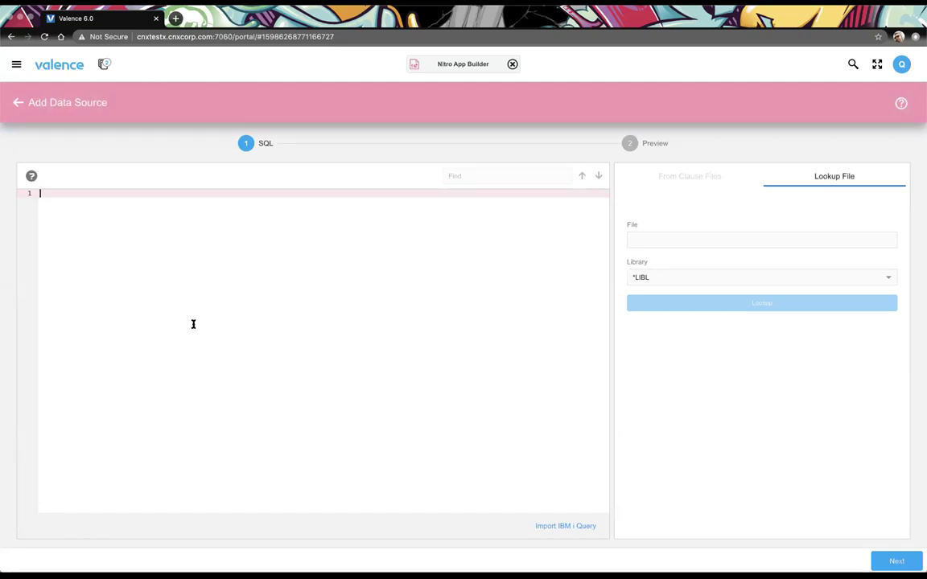
type("select cout")
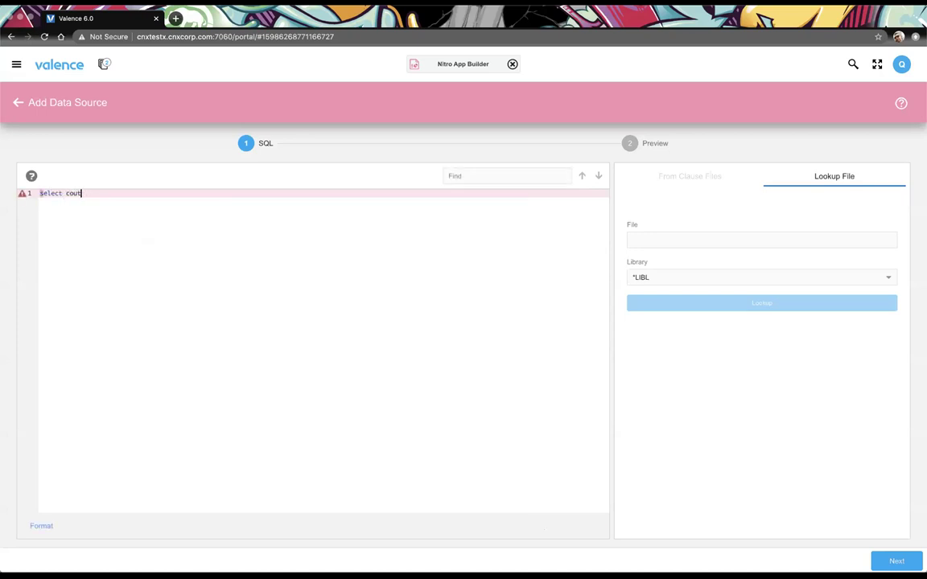
key("BackSpace")
key("BackSpace")
key("BackSpace")
type("ount")
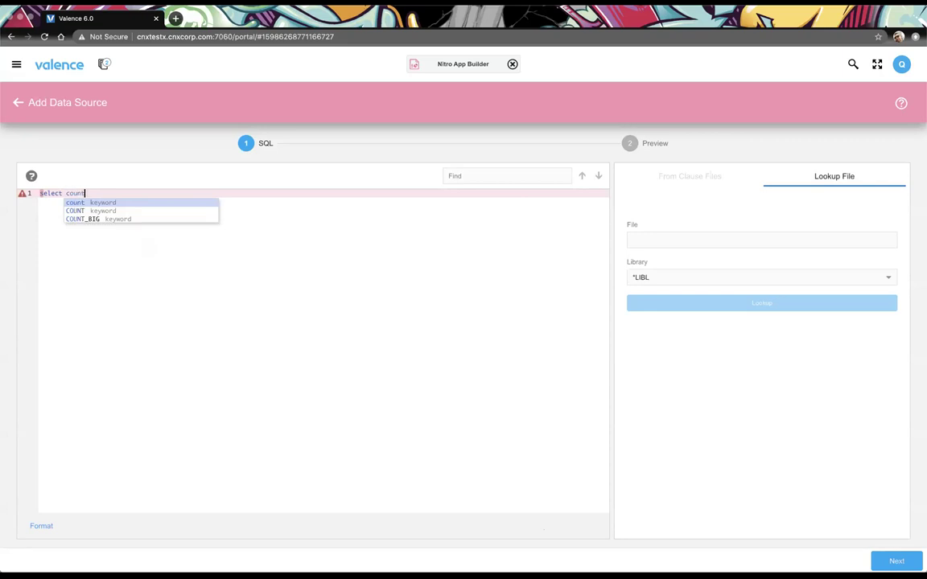
type("(*) democmo")
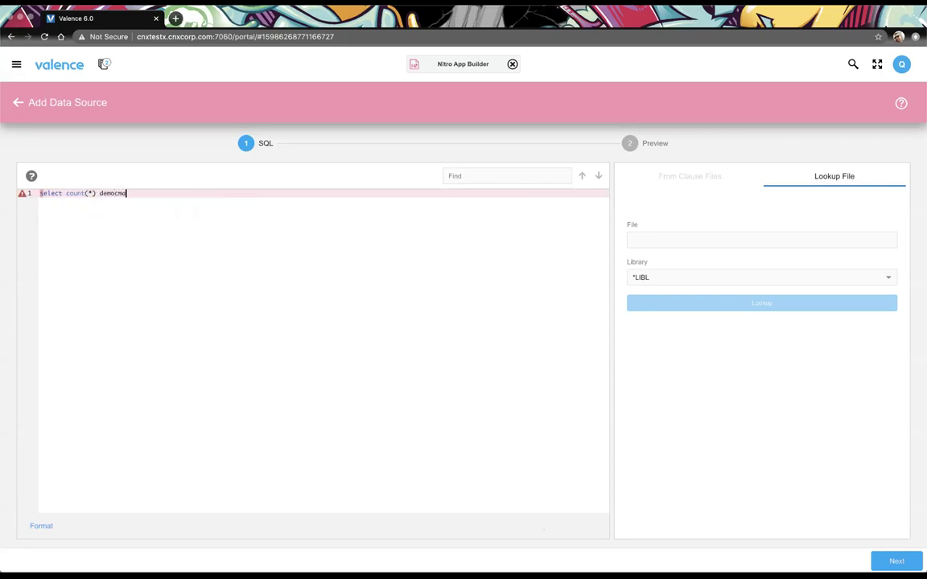
key("BackSpace")
type("ast")
left_click(96, 193)
type("as amount")
- Fix the invalid token error by adding 'from' and preview the query again
left_click(630, 142)
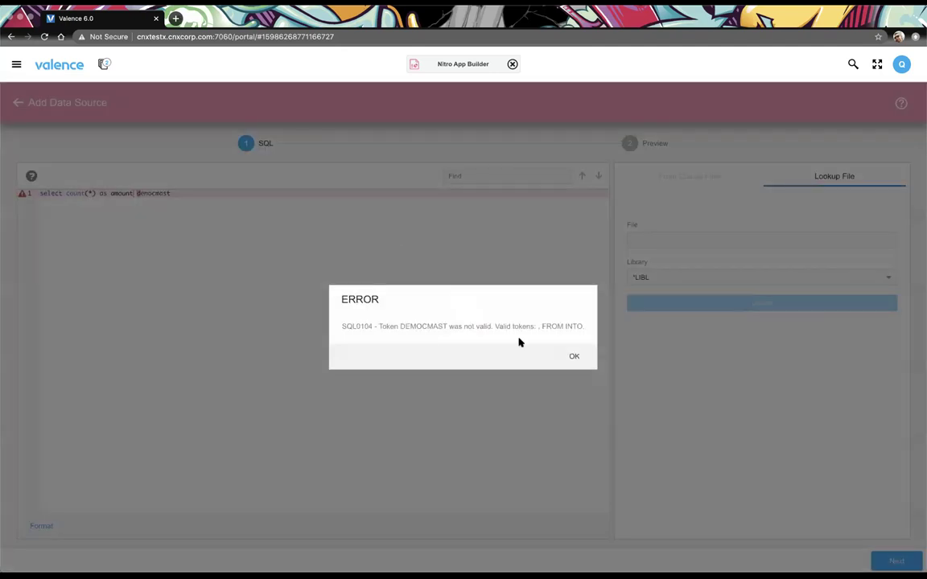
left_click(574, 356)
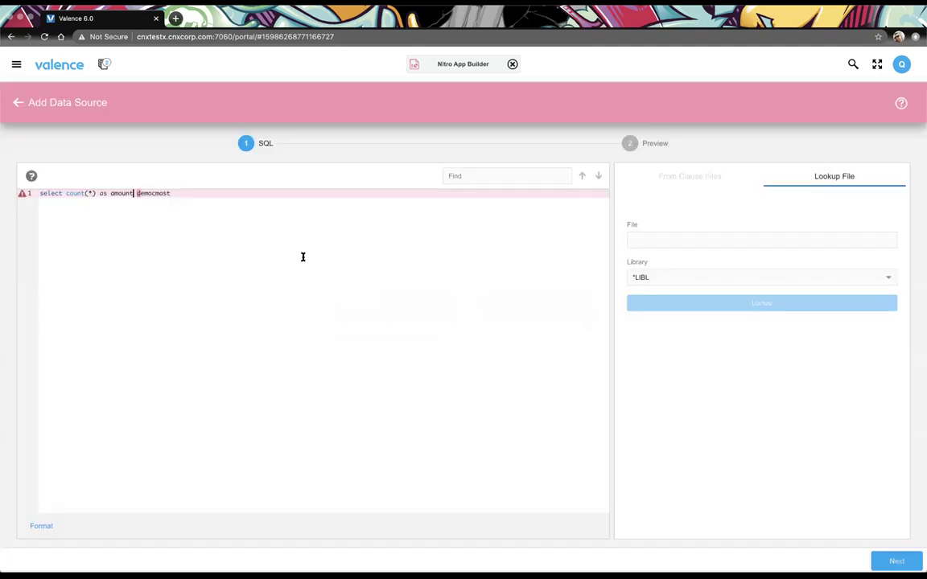
left_click(136, 193)
type("from")
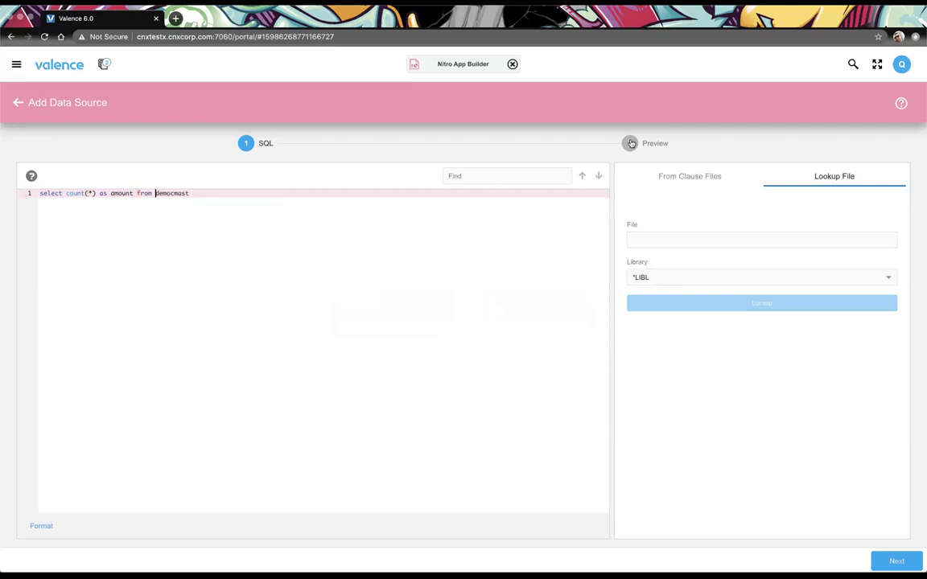
left_click(631, 144)
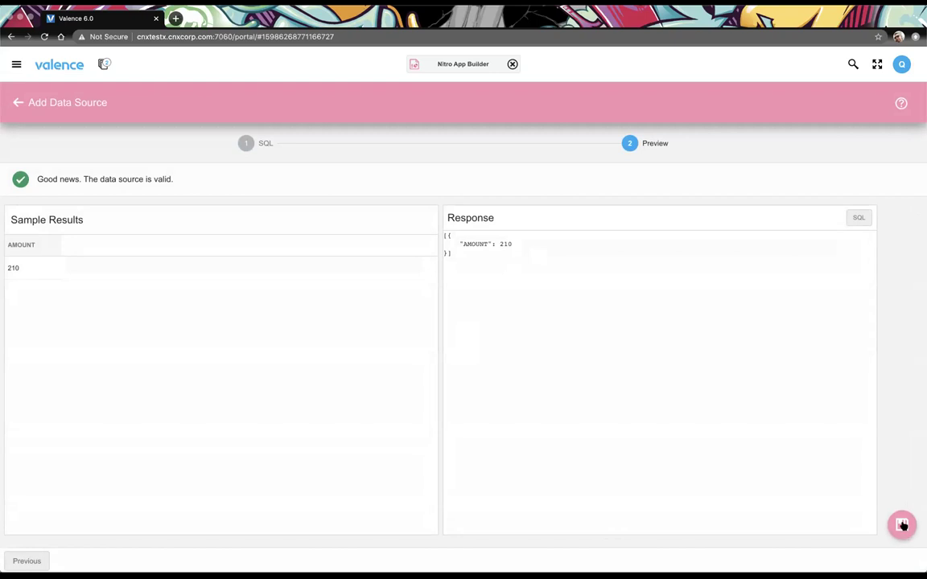
- Name the new data source 'Gauge Value'
left_click(902, 525)
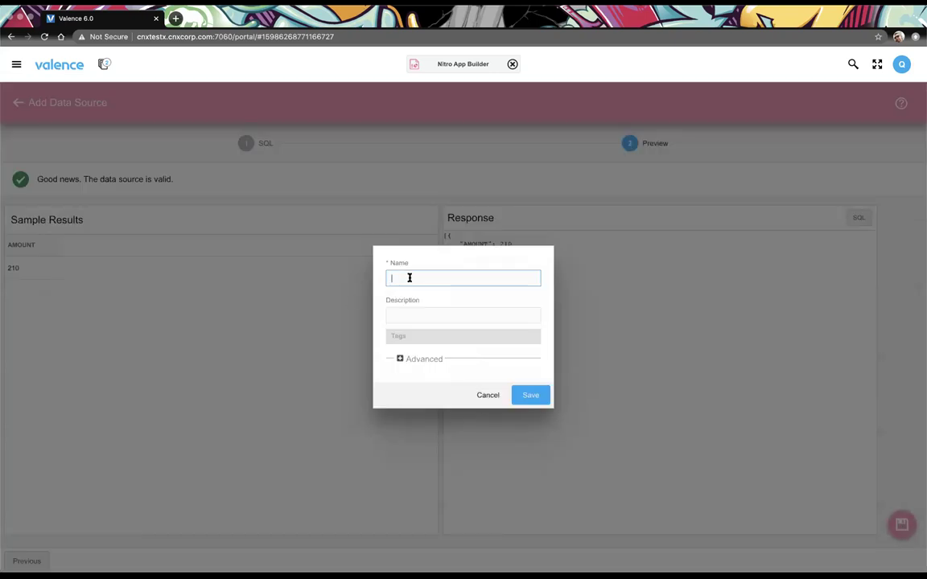
type("Gauge Value")
key("BackSpace")
key("BackSpace")
key("BackSpace")
type("alue")
- Tag it DD, save it, and start a new widget from Gauge Value
left_click(434, 336)
type("DD")
key("Return")
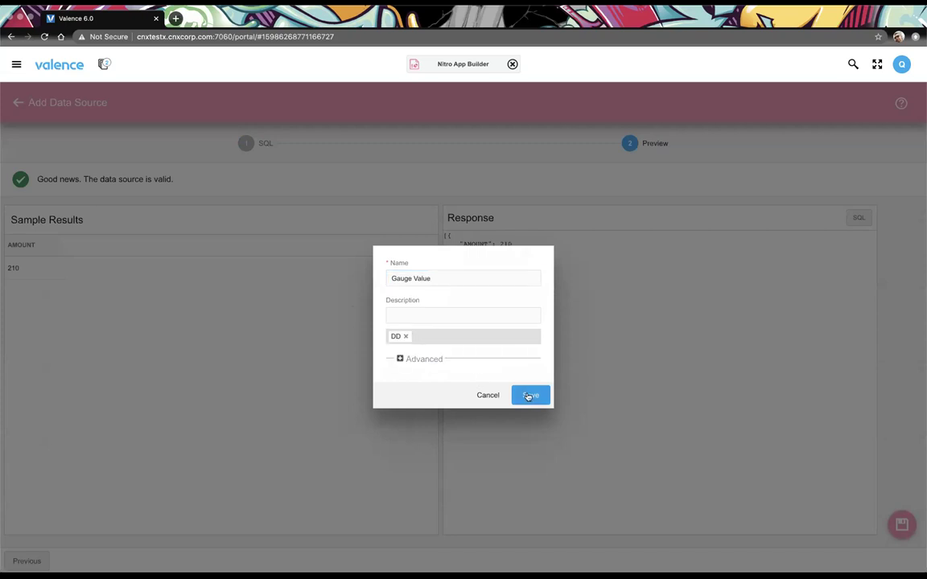
left_click(529, 395)
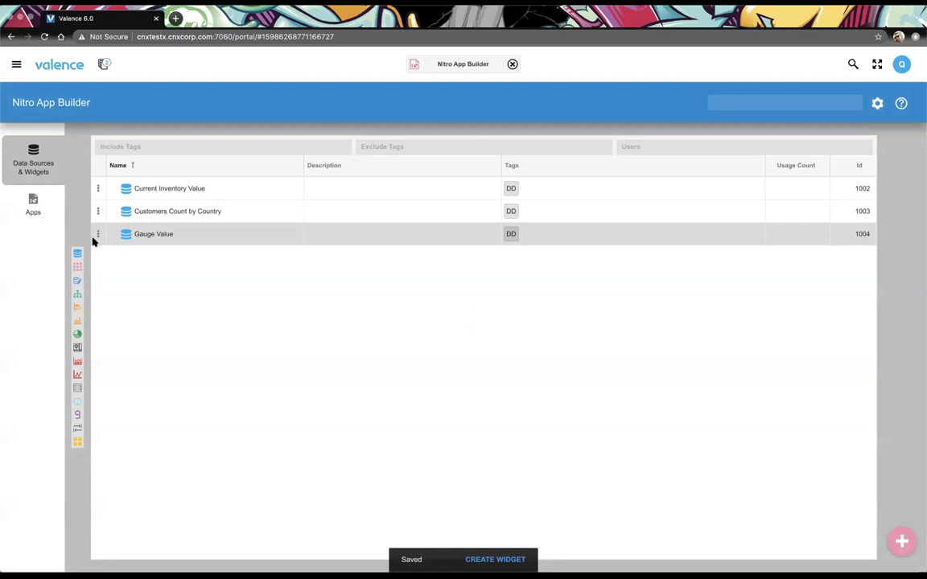
left_click(98, 232)
left_click(104, 270)
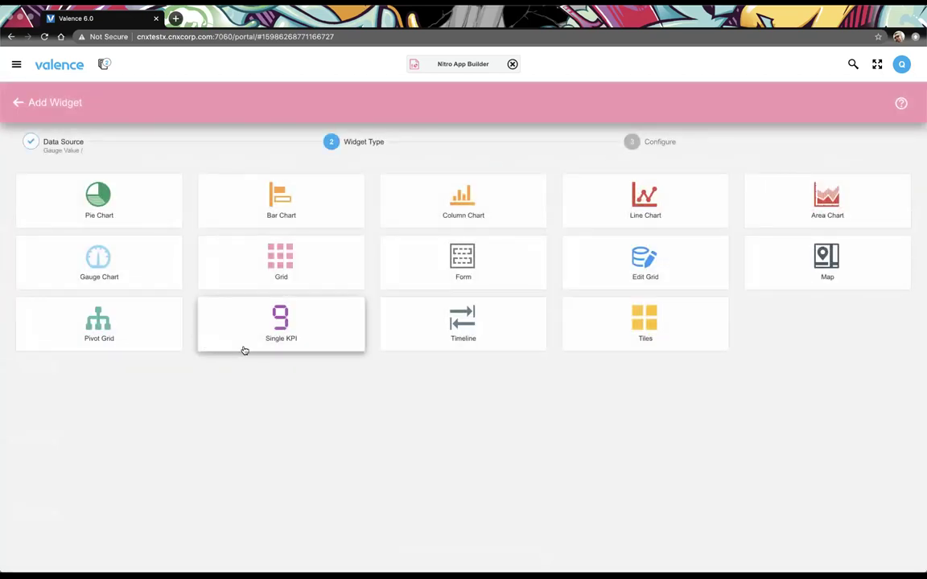
- Make it a Gauge Chart on AMOUNT with a maximum value of 1000
left_click(98, 268)
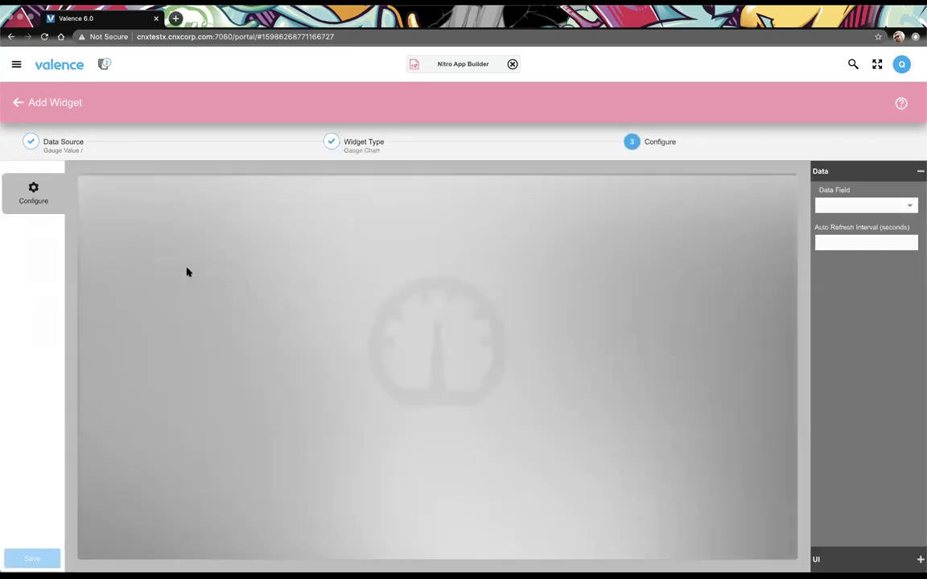
left_click(910, 206)
left_click(876, 220)
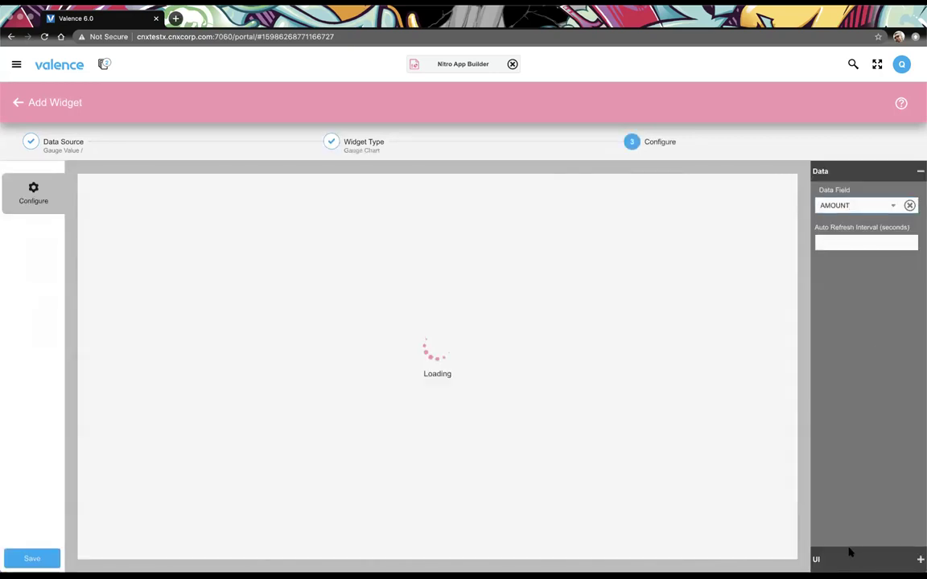
left_click(850, 556)
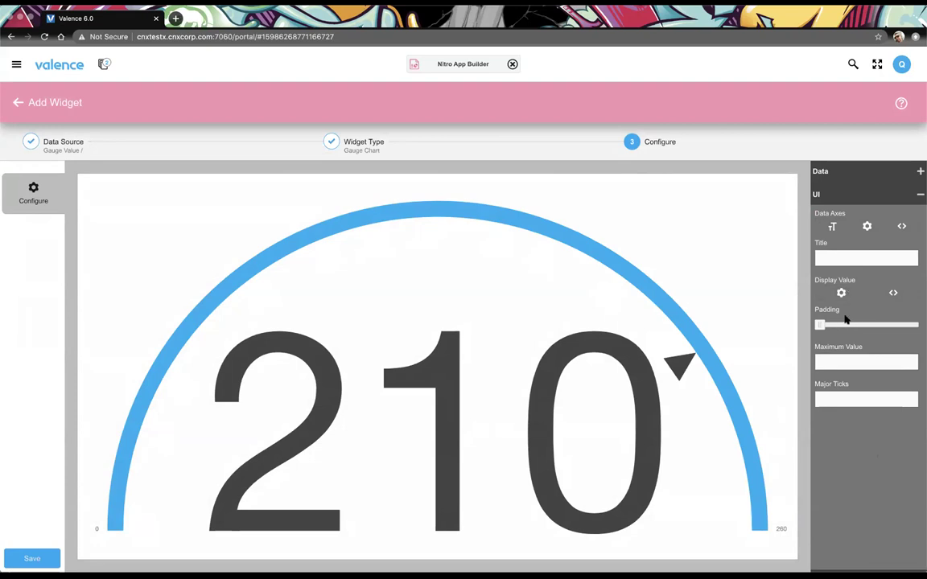
left_click(837, 361)
type("1000")
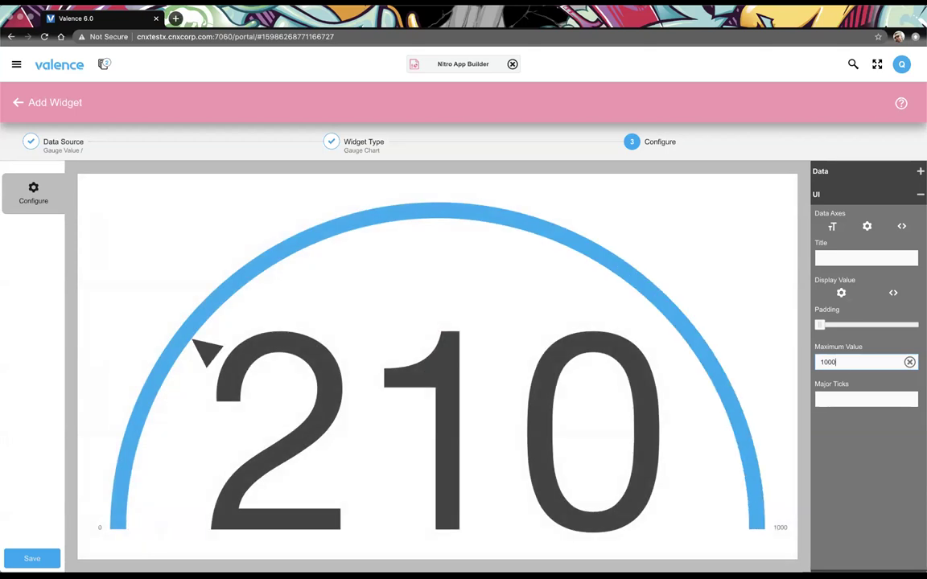
left_click(17, 104)
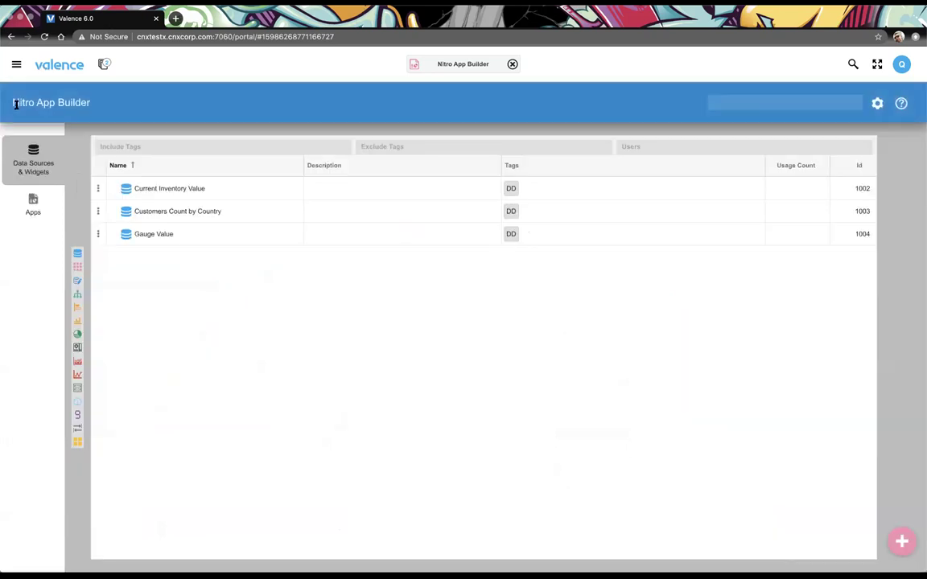
left_click(97, 188)
left_click(112, 224)
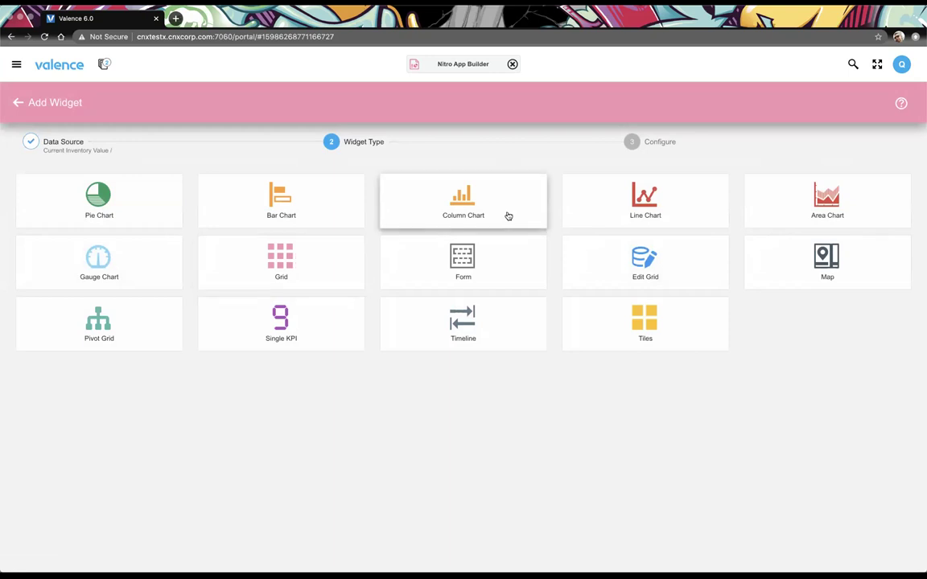
left_click(454, 203)
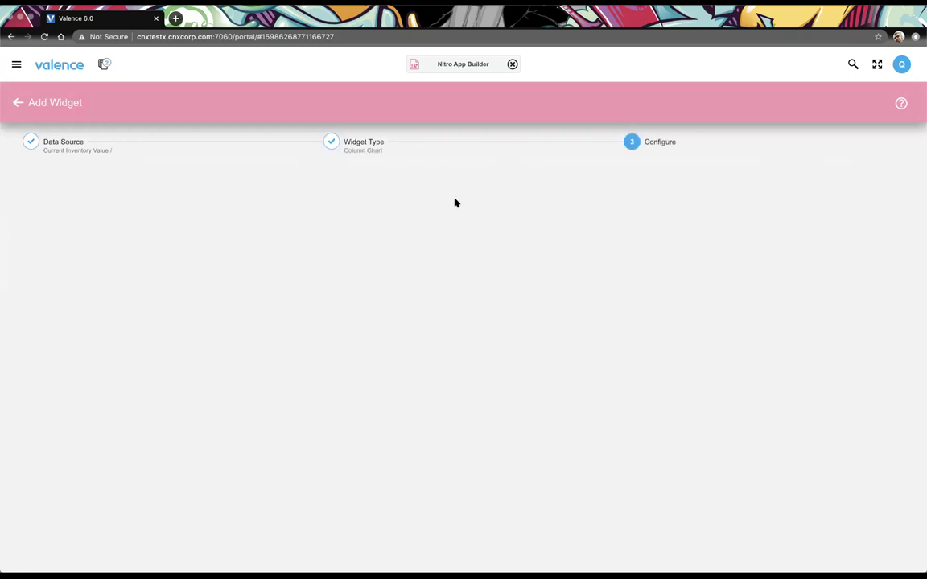
left_click(819, 534)
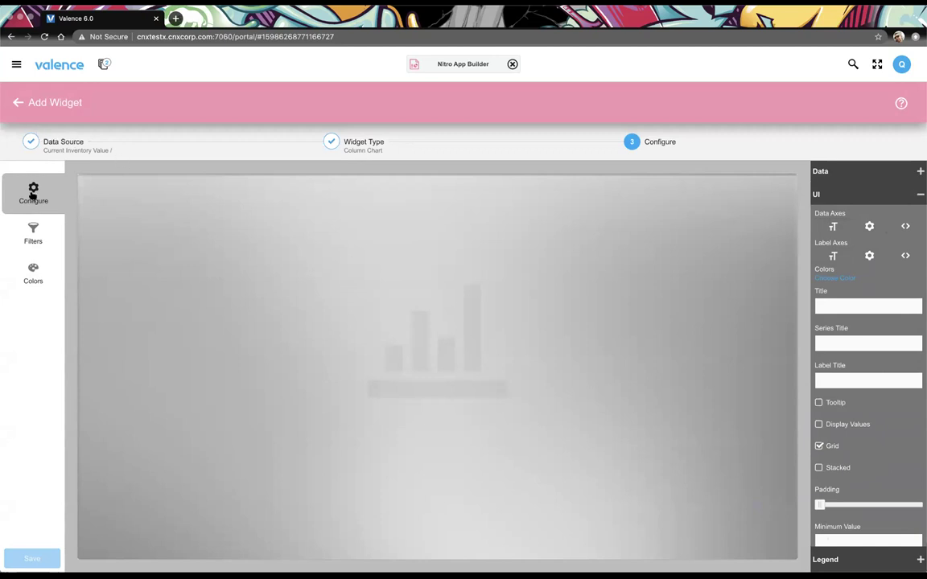
left_click(16, 101)
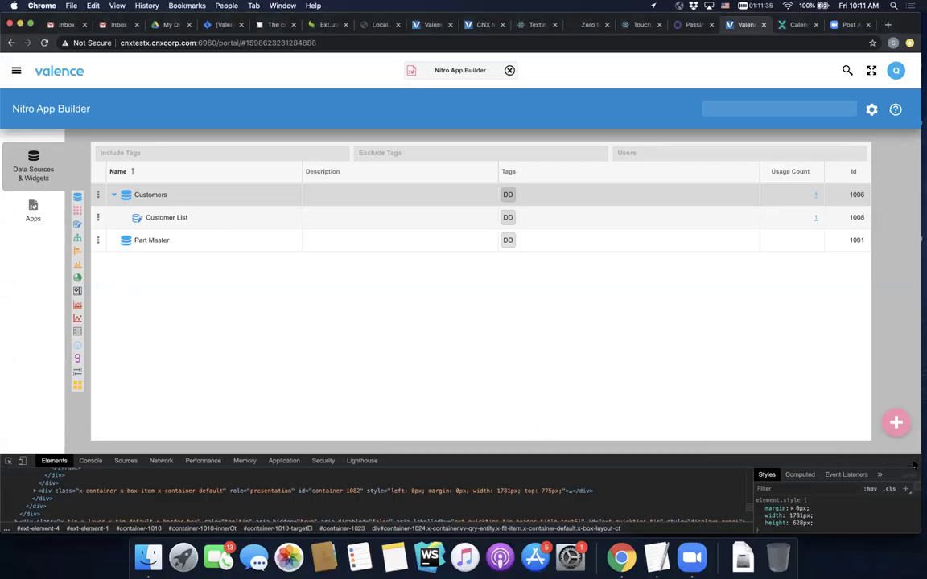
- Close DevTools and create a new Form widget from the Customers data source
key("super+alt+i")
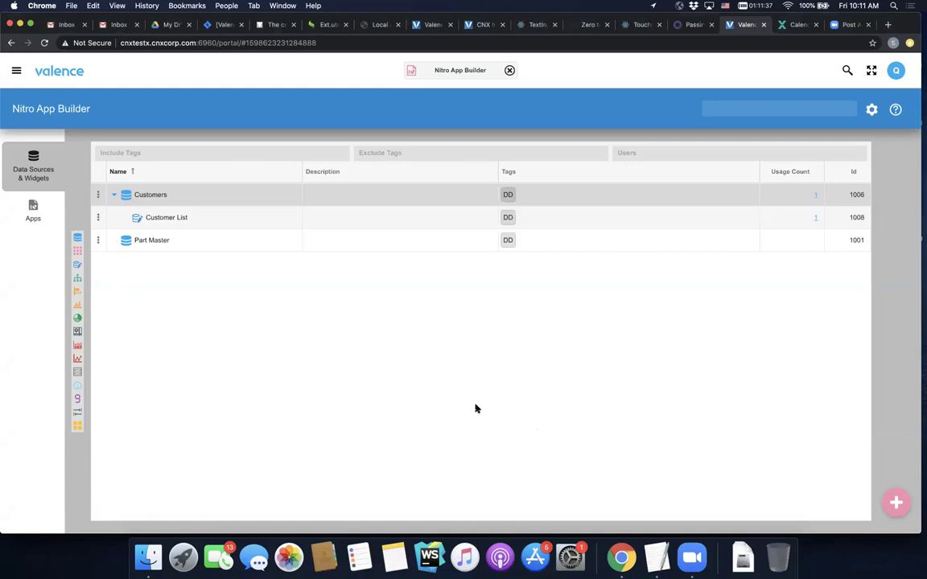
left_click(97, 195)
left_click(107, 230)
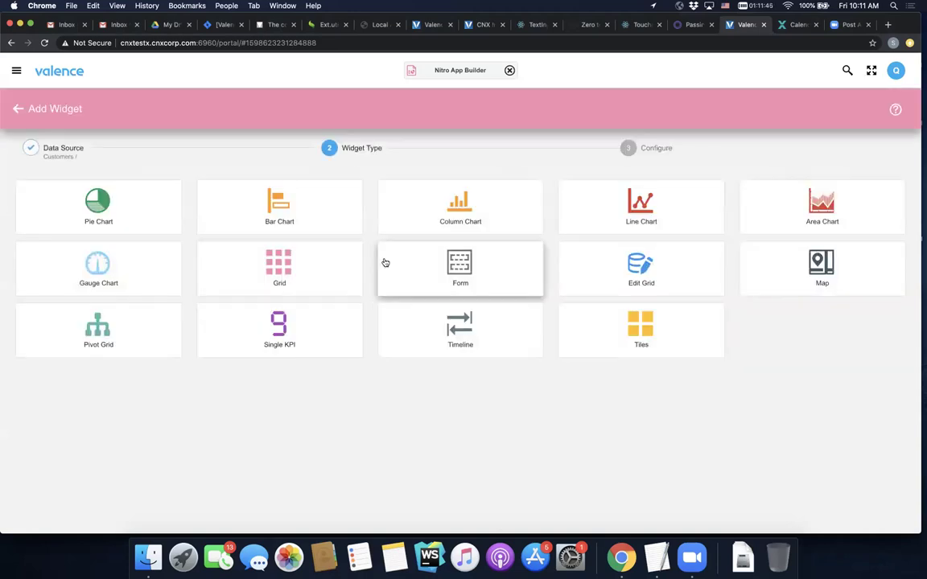
left_click(384, 264)
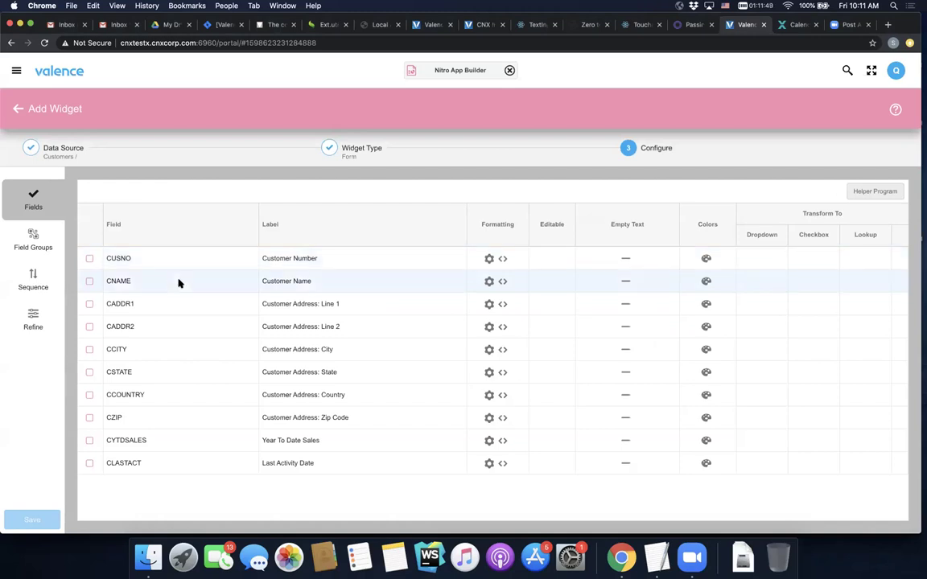
- Include the CNAME, CADDR1, CADDR2, CCITY and CSTATE fields in the form
left_click(90, 281)
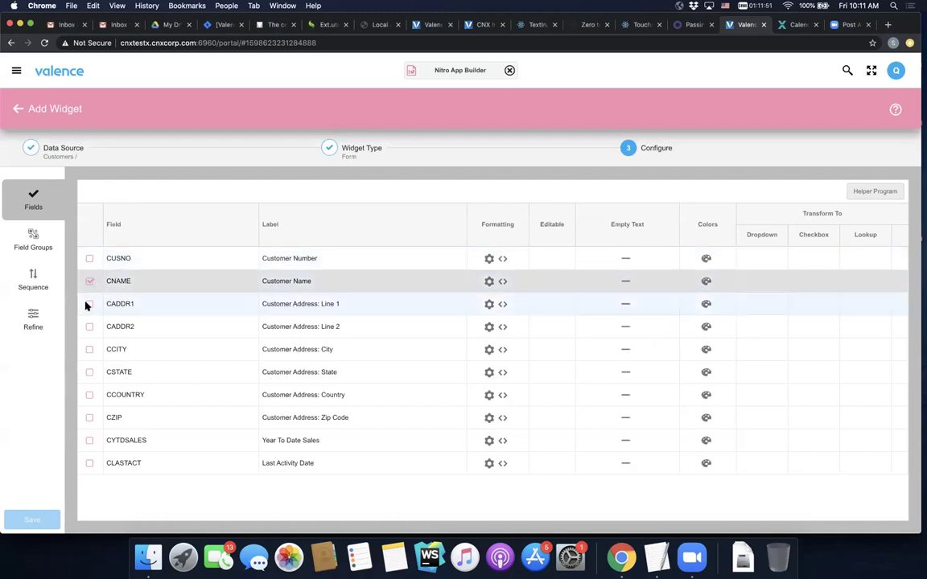
left_click(89, 304)
left_click(88, 327)
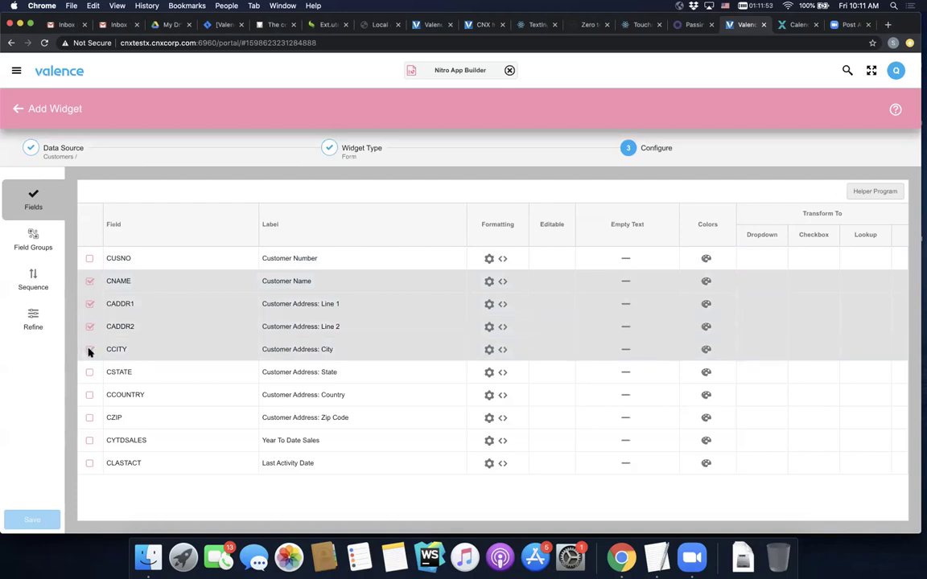
left_click(89, 349)
left_click(88, 372)
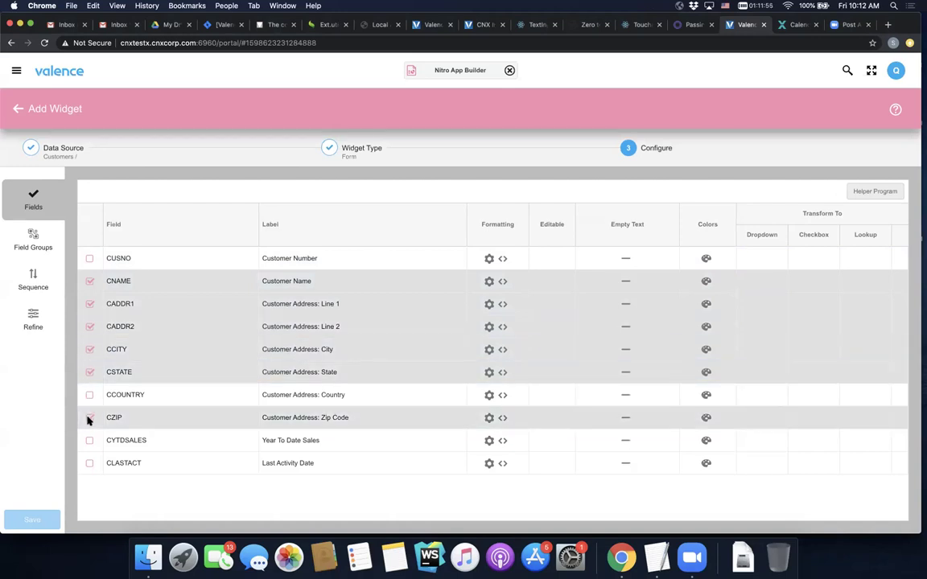
- Format the CNAME field with Extra Large font size and bold
left_click(30, 281)
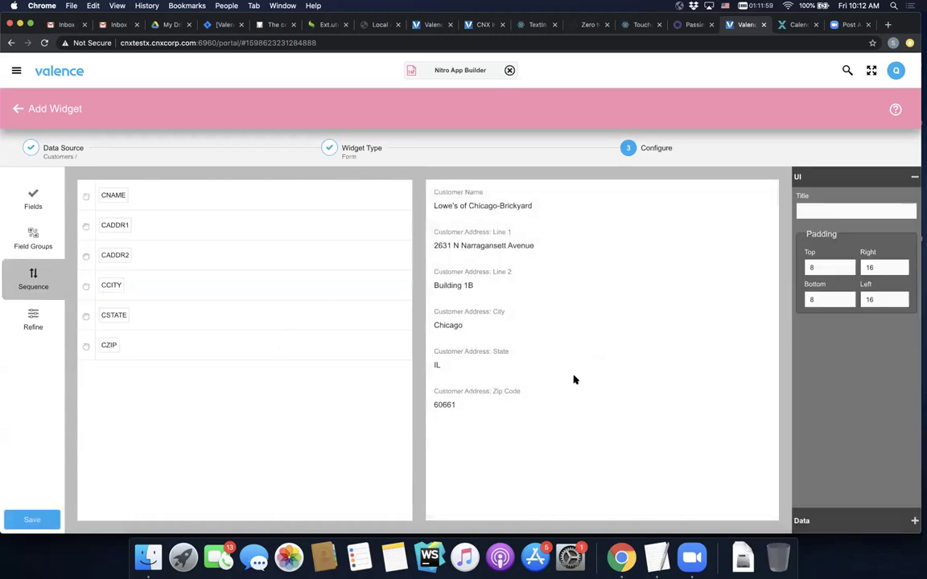
left_click(30, 201)
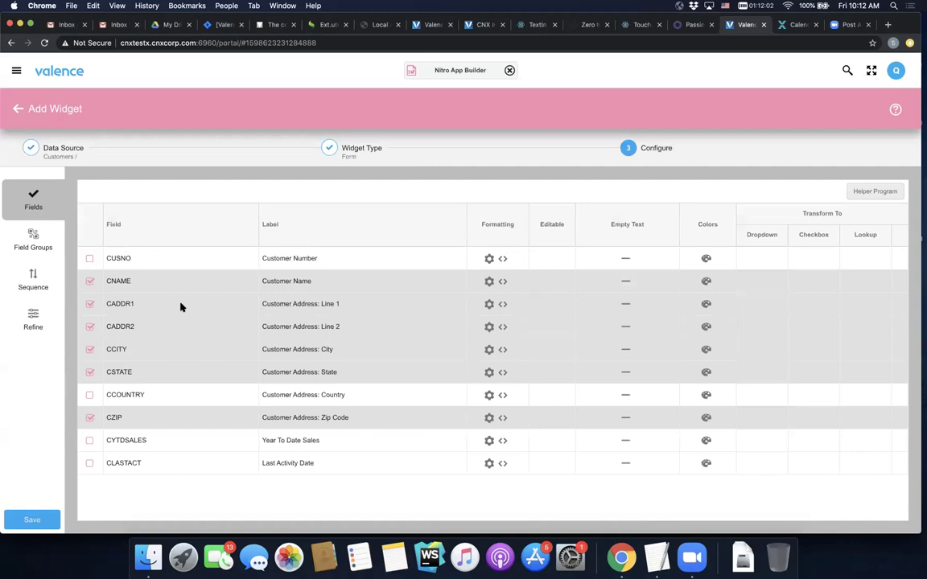
left_click(488, 282)
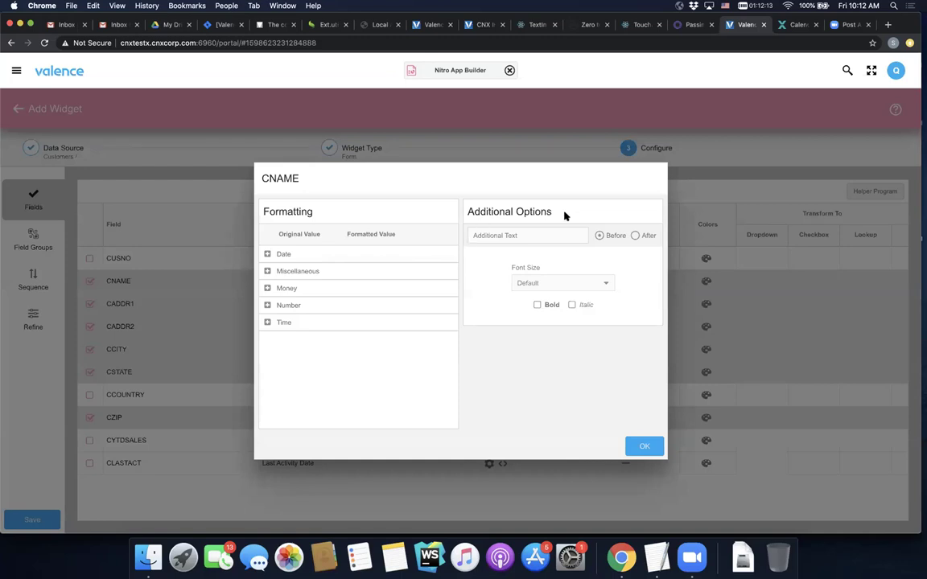
left_click(604, 285)
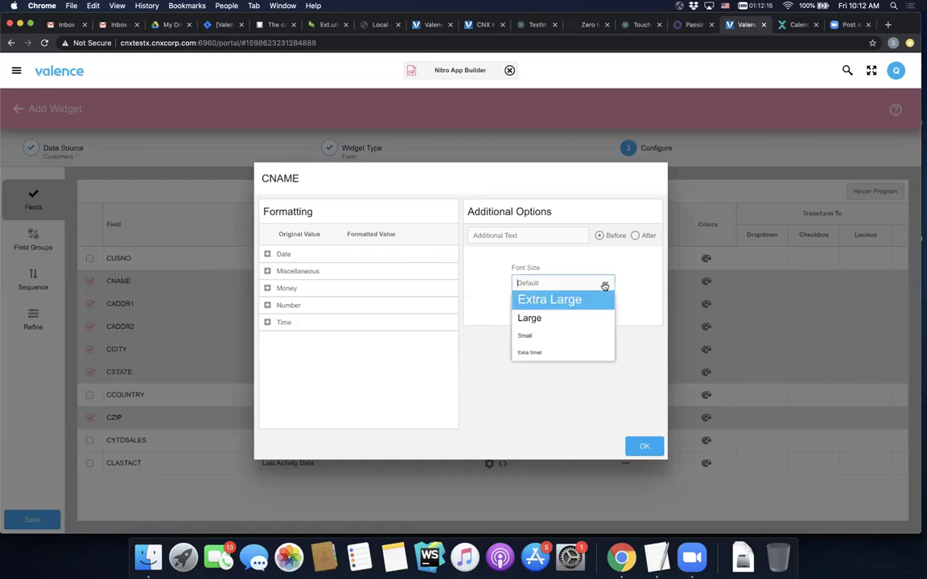
left_click(566, 300)
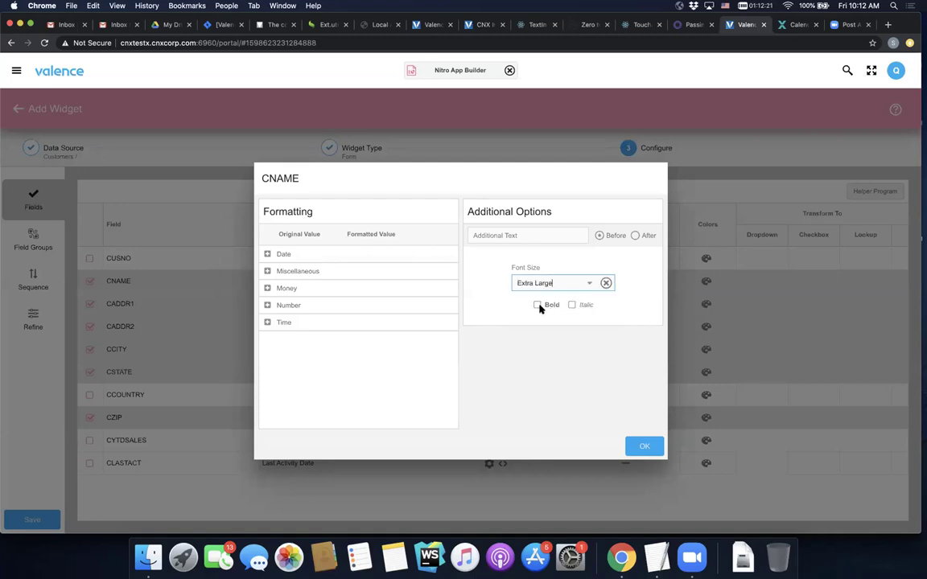
left_click(537, 306)
left_click(641, 445)
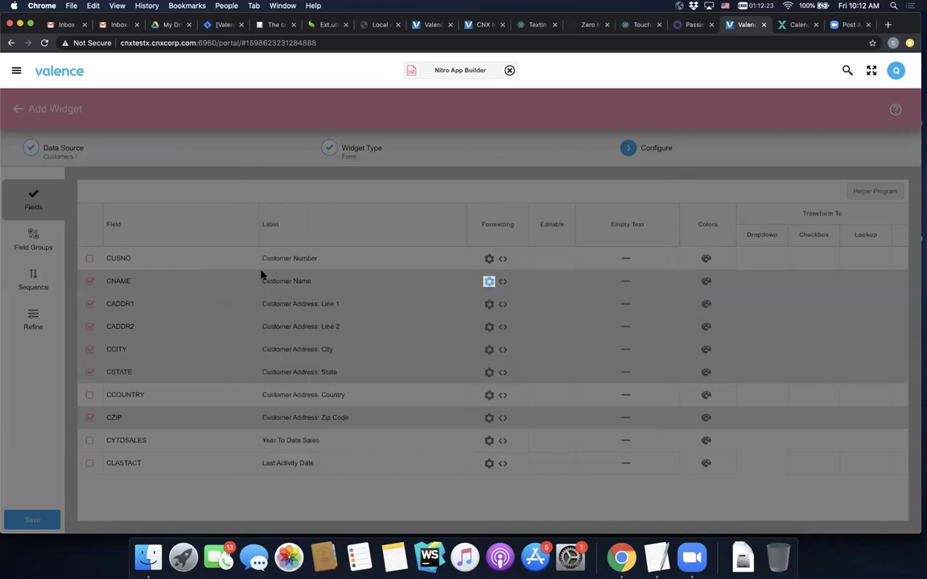
- Clear the Customer Name label so the field shows no label
left_click(287, 283)
key("BackSpace")
key("Return")
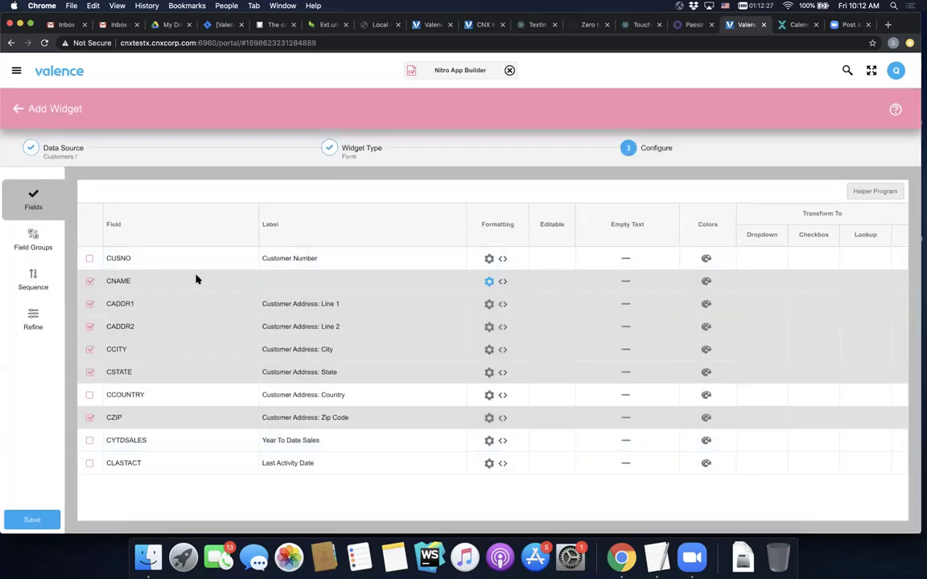
- Review the form's Refine settings, selecting the address line 1 and City blocks
left_click(35, 321)
left_click(437, 226)
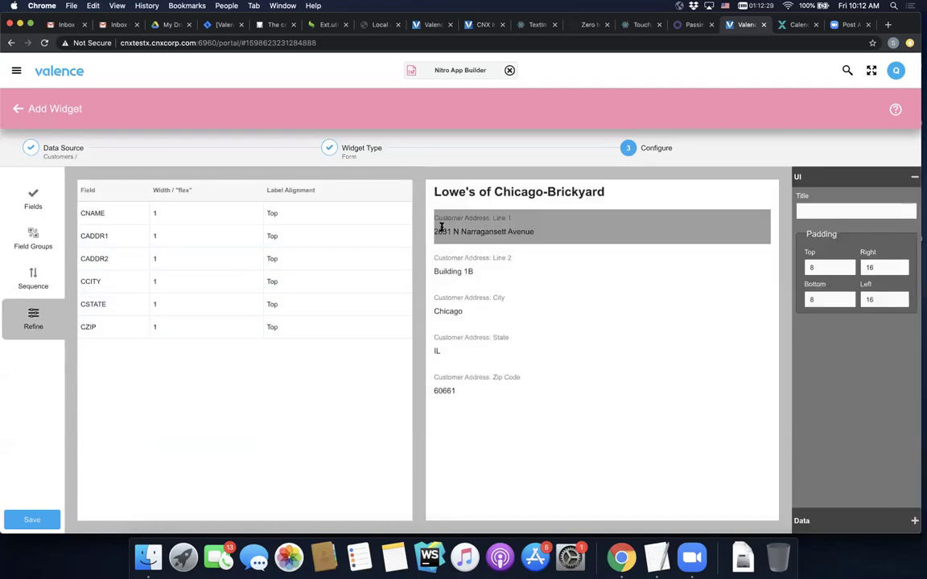
left_click(218, 282)
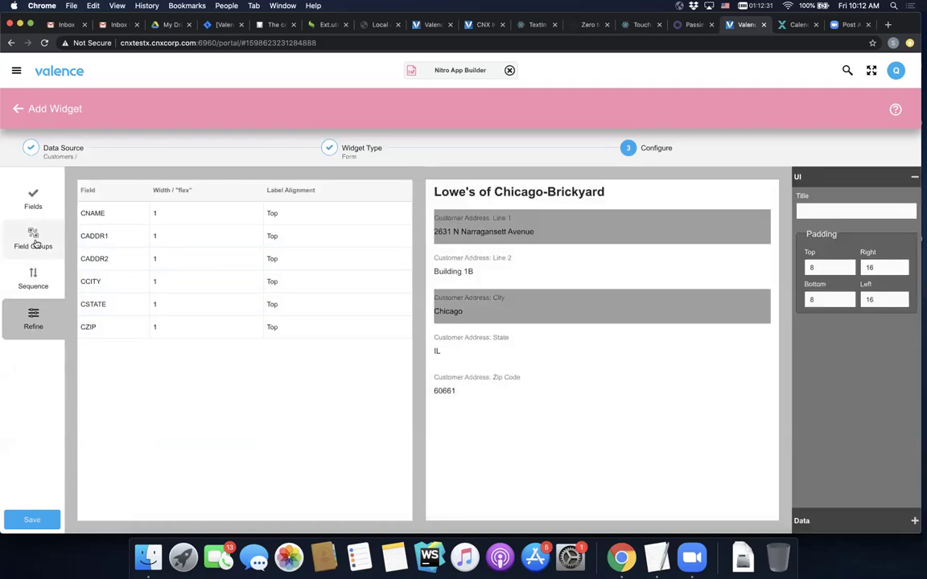
left_click(28, 193)
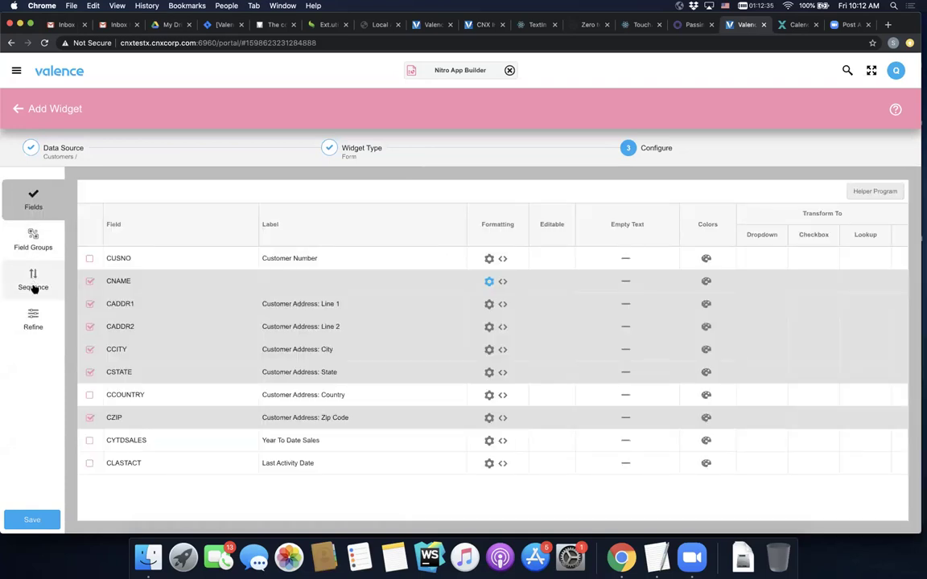
- Create a field group combining CCITY, CSTATE and CZIP, then show the field list
left_click(30, 241)
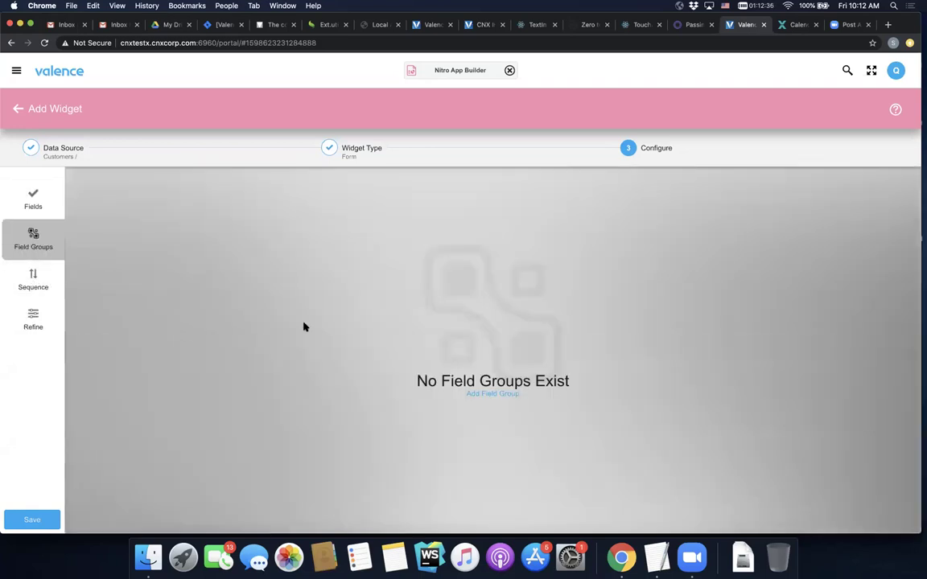
left_click(489, 394)
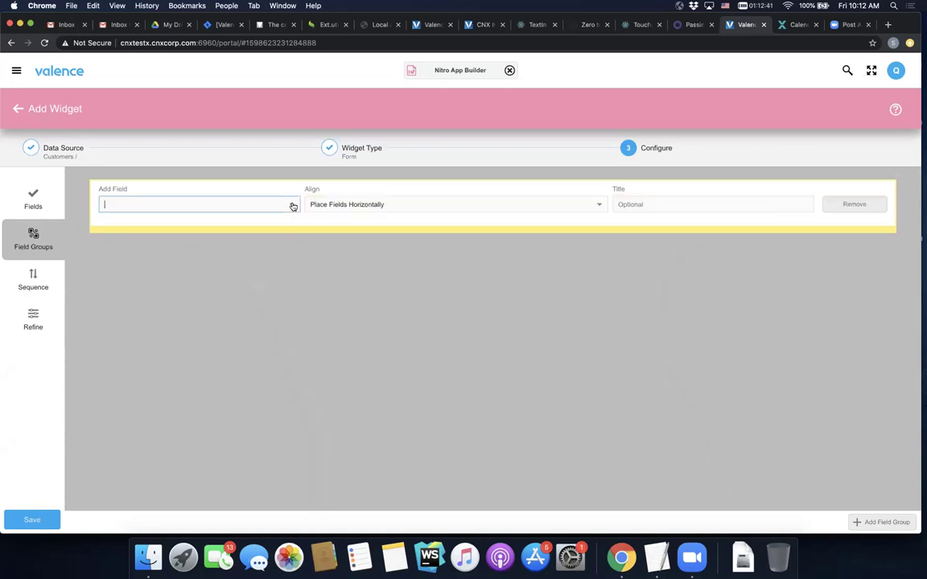
left_click(278, 204)
left_click(188, 269)
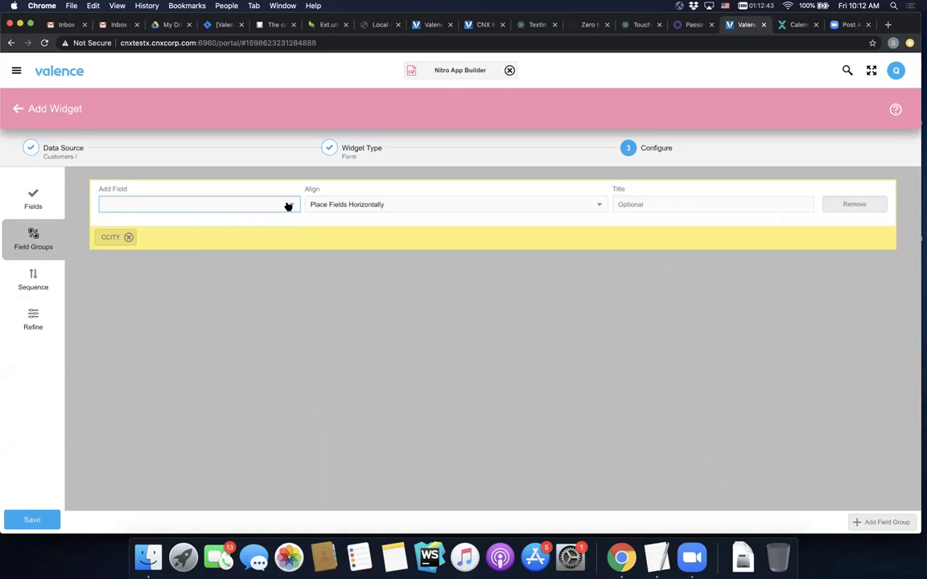
left_click(285, 207)
left_click(221, 270)
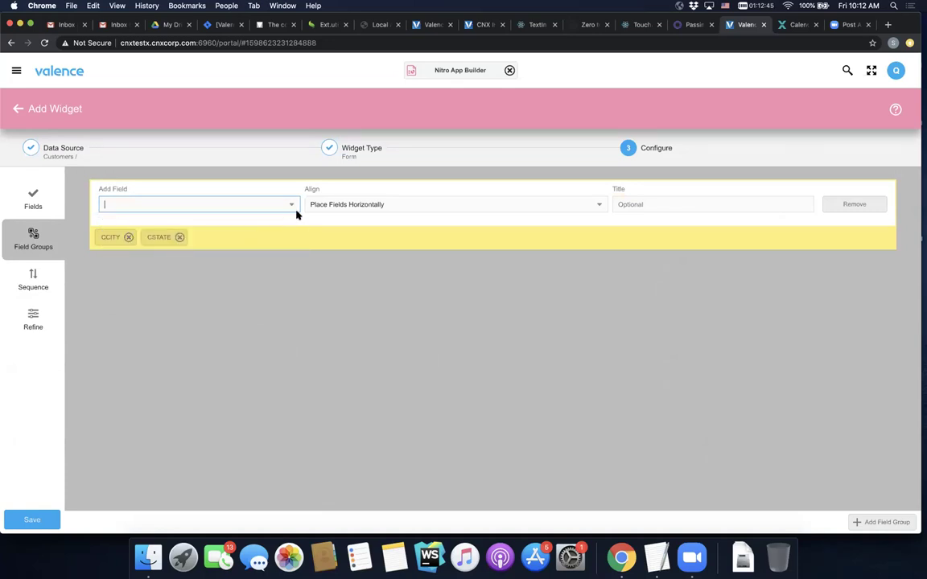
left_click(288, 207)
left_click(236, 269)
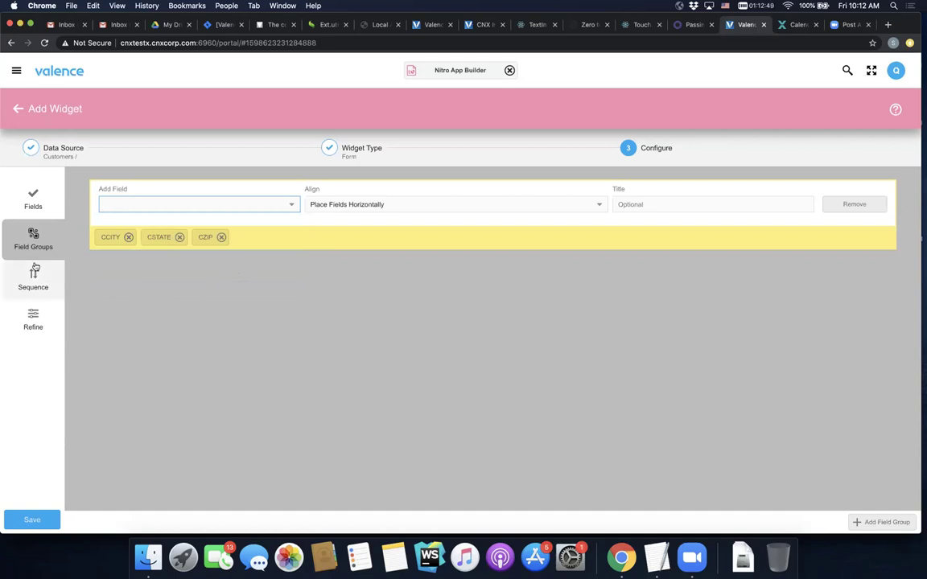
left_click(40, 194)
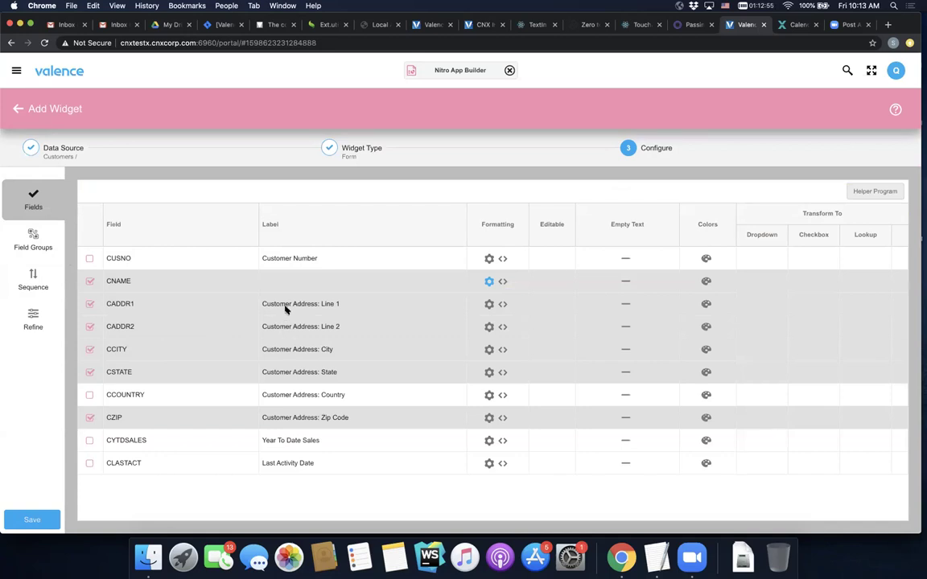
- Relabel CADDR1 as 'Address' and clear CADDR2's label
left_click(285, 305)
type("Address")
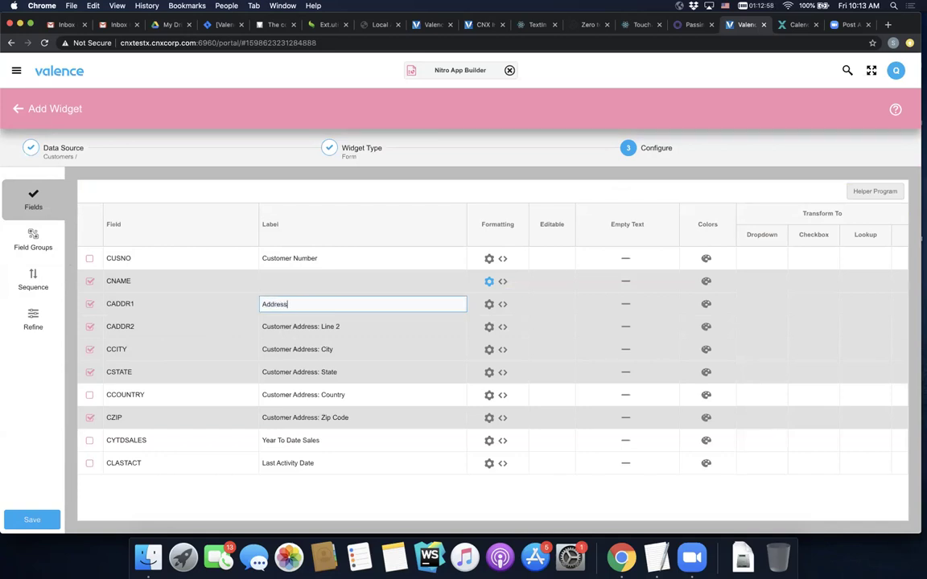
key("Return")
left_click(277, 326)
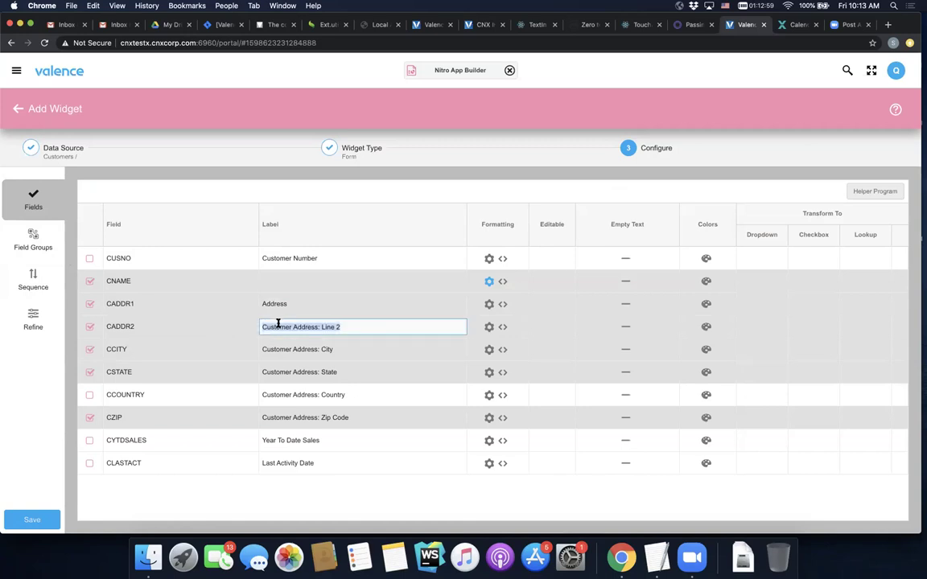
key("BackSpace")
key("Return")
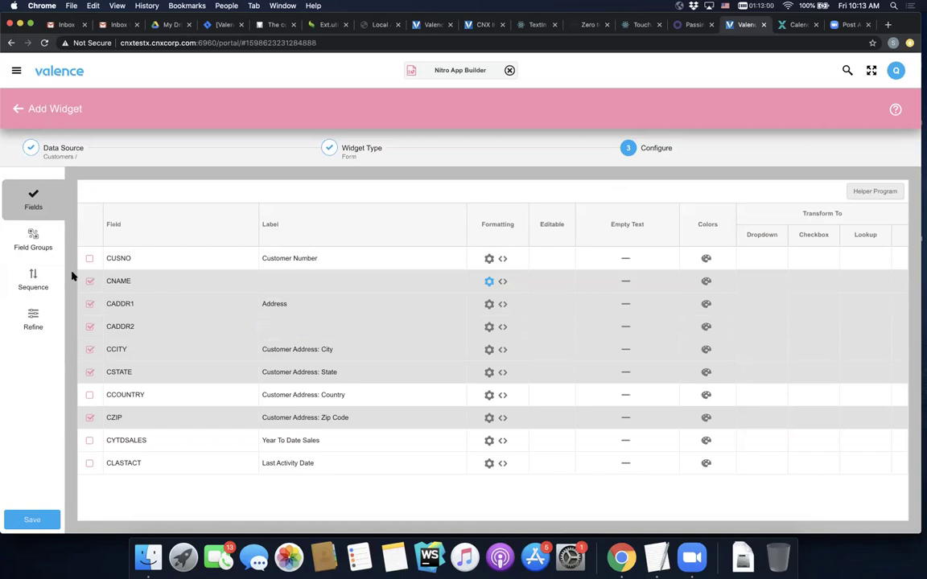
- Preview the form, then exclude CADDR2, CCITY, CSTATE and CZIP from it
left_click(33, 318)
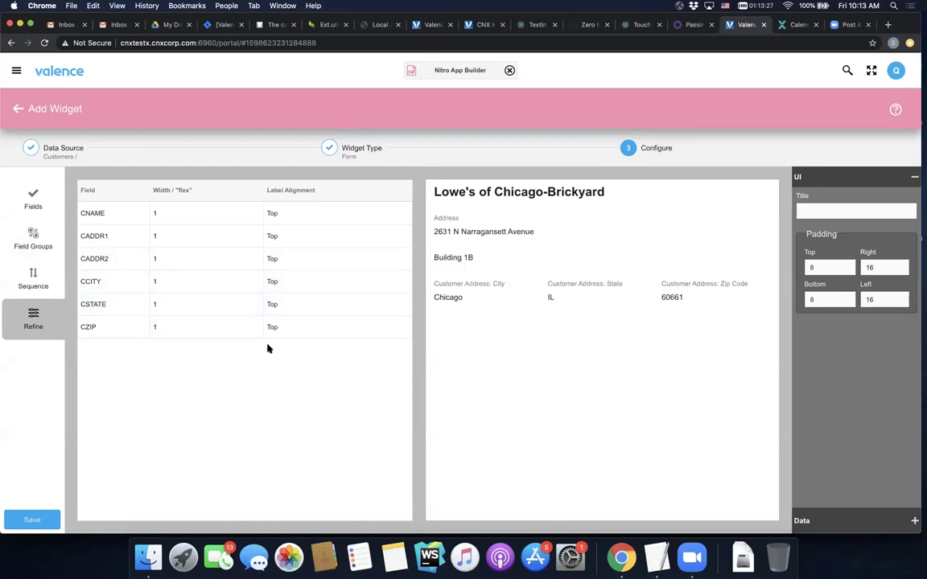
left_click(33, 201)
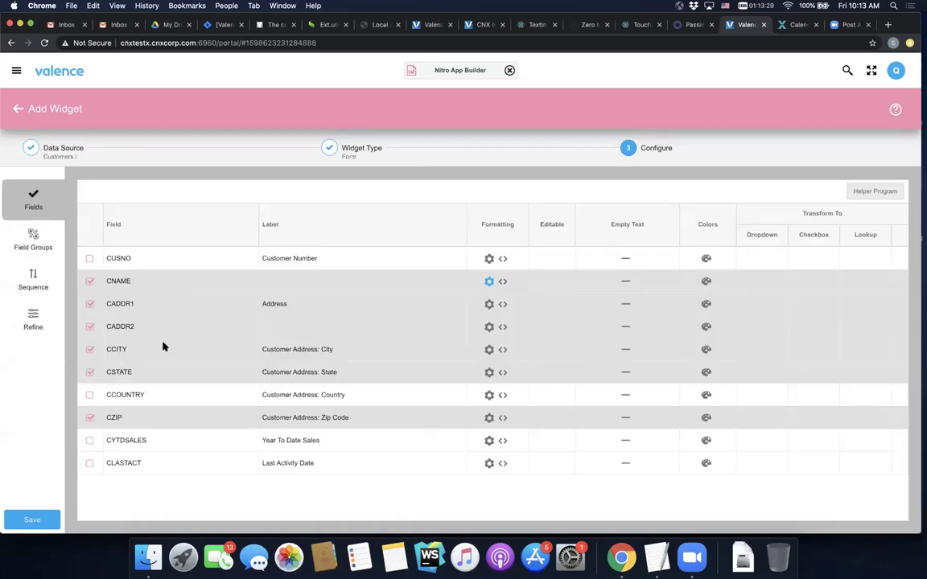
left_click(89, 327)
left_click(88, 349)
left_click(88, 370)
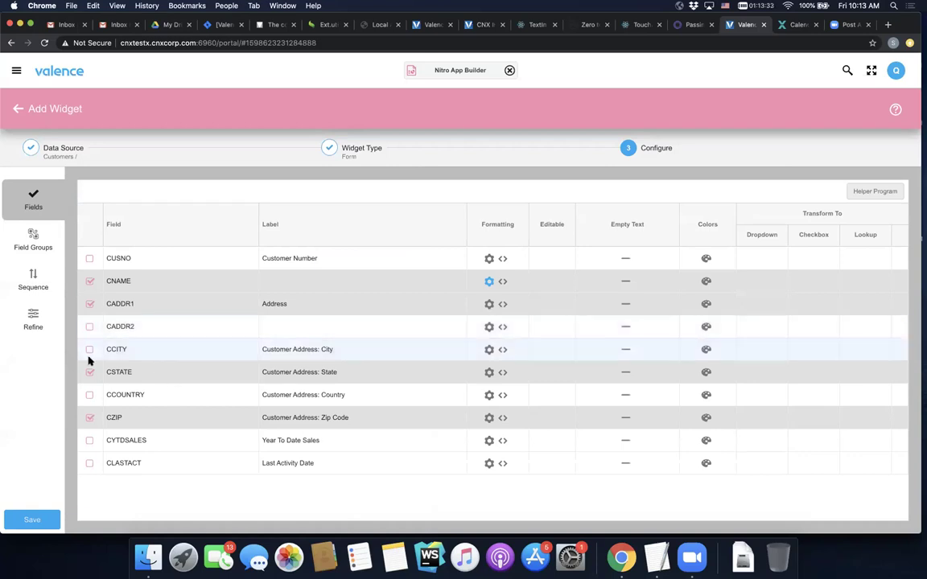
left_click(89, 417)
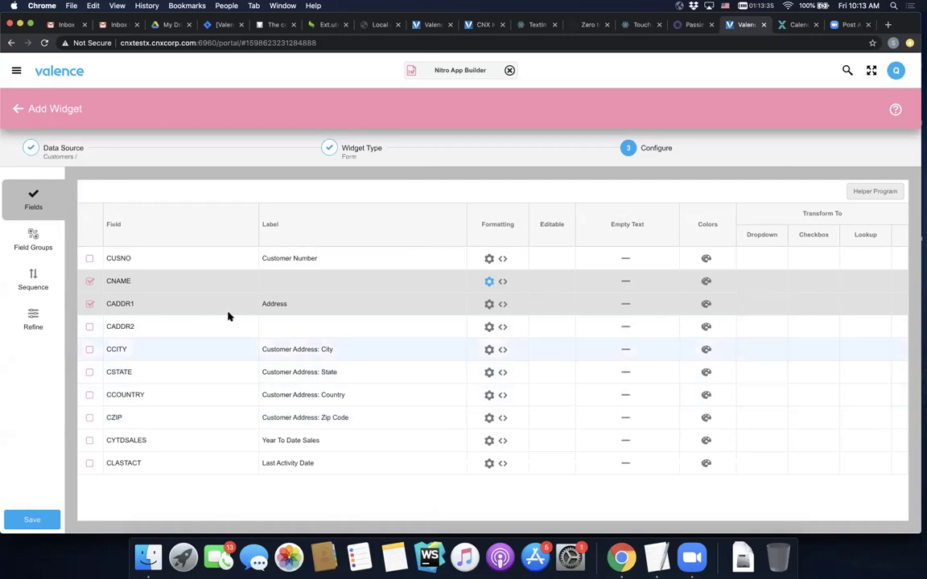
- Open CADDR1's custom formatting code and consult the prepared code in the TextEdit notes
left_click(501, 304)
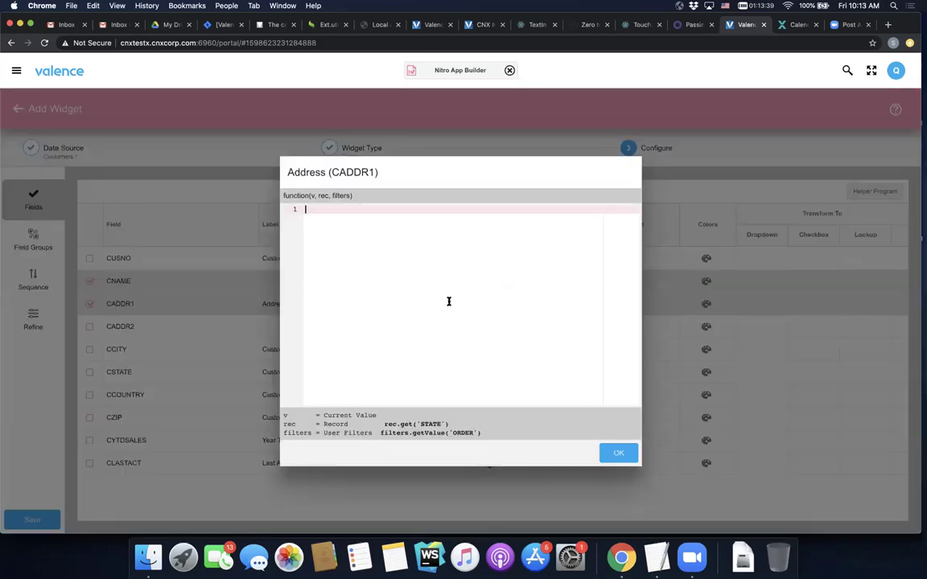
type("{")
key("ctrl+Up")
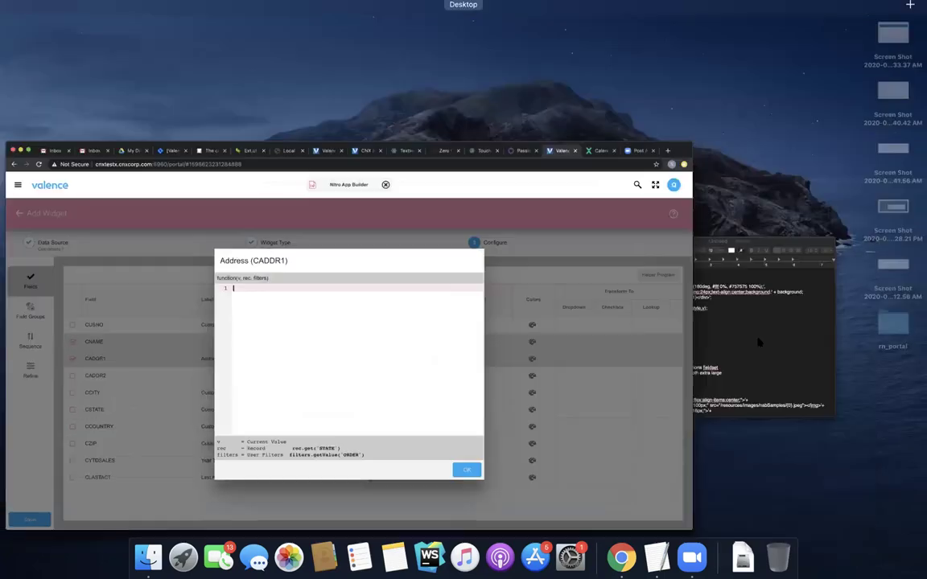
left_click(829, 362)
scroll(529, 313, "down", 5)
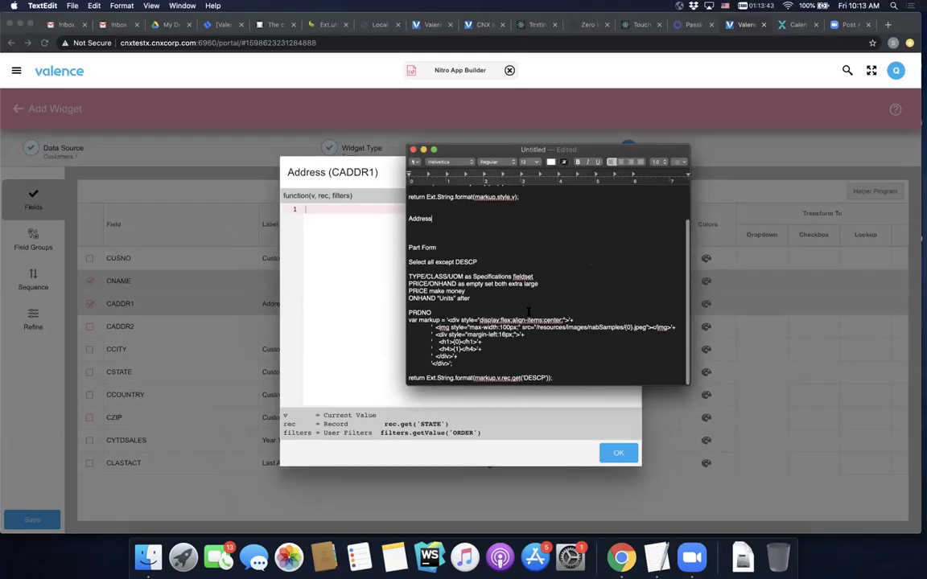
scroll(528, 313, "up", 5)
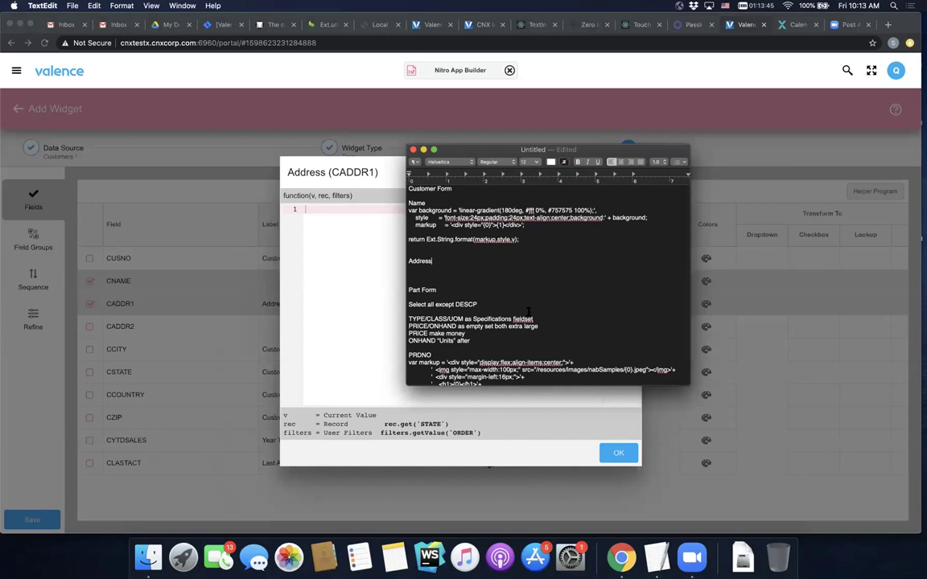
scroll(528, 312, "down", 3)
scroll(475, 280, "up", 3)
left_click(362, 273)
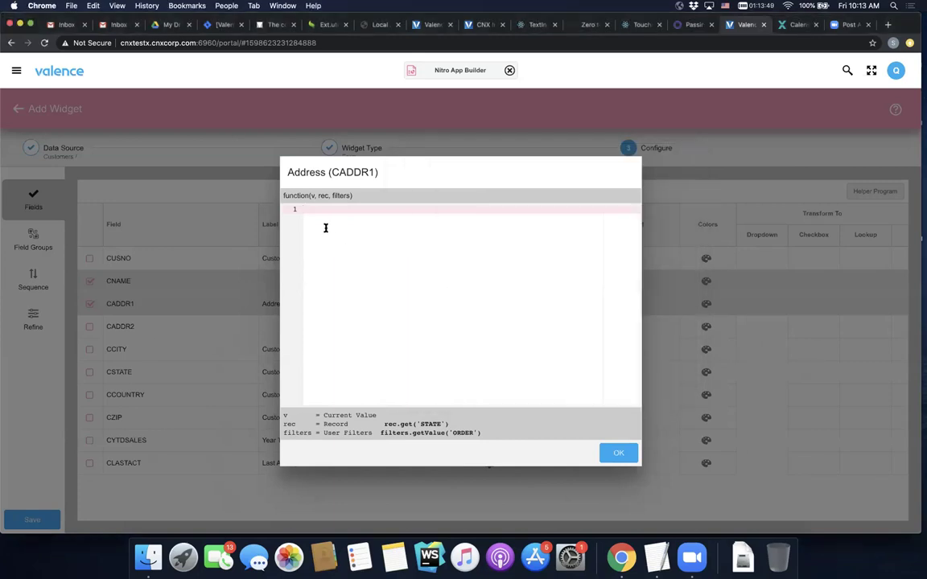
- Declare addr1 = v, addr2 = rec.get('CADDR2') and city = rec.get('CCITY')
type("var addr1 = v,")
key("Return")
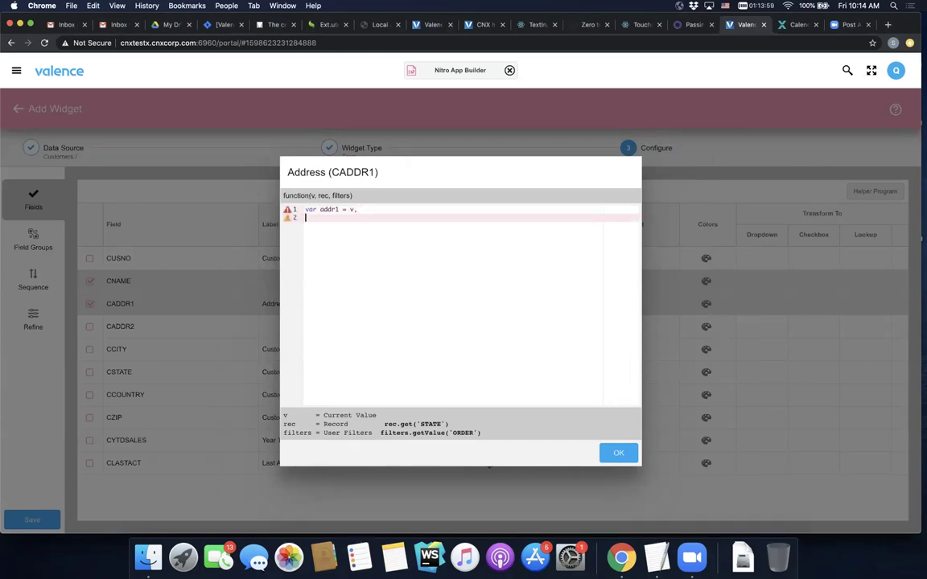
type("addr2 =")
type("rec.get('CADDR2'),")
key("Return")
type("city")
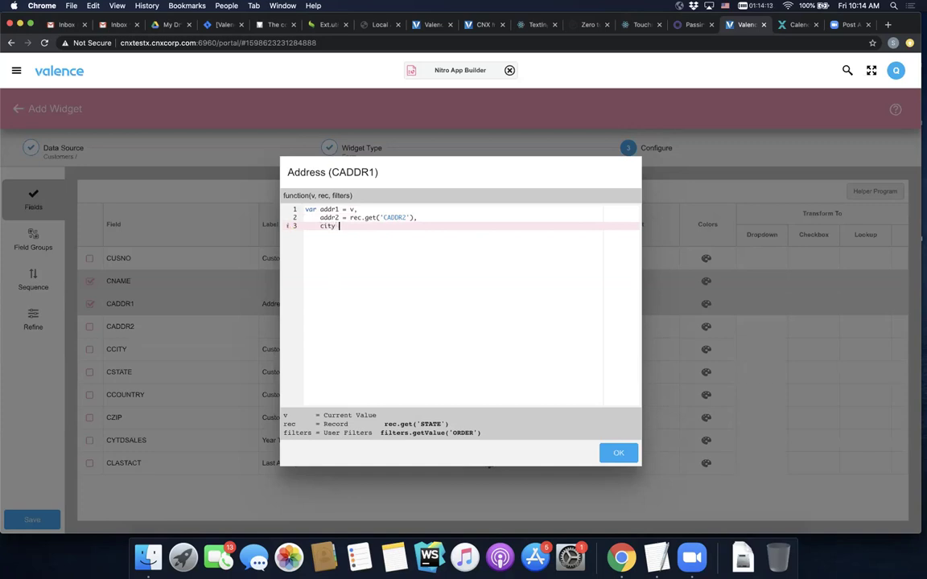
type("  = rec.get('cc")
key("BackSpace")
key("BackSpace")
type("CCITY'),")
- Add state = rec.get('CSTATE'), zip = rec.get('CZIP') and a markup variable, aligning the equals signs
key("Return")
type("state")
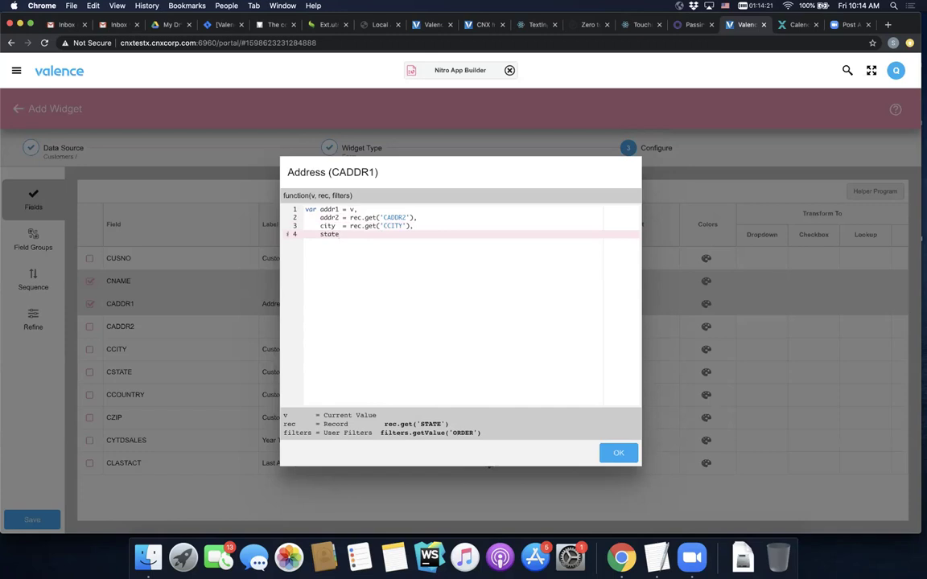
type(" = rec.get('CSTATE'),")
key("Return")
type("zip")
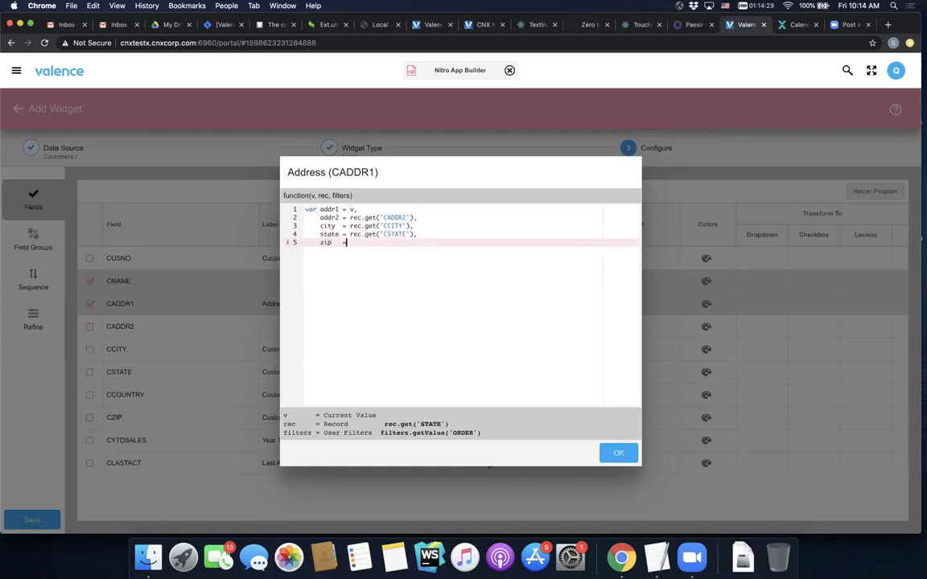
type("   = rec.get('CZIP'),")
key("Return")
type("markup =")
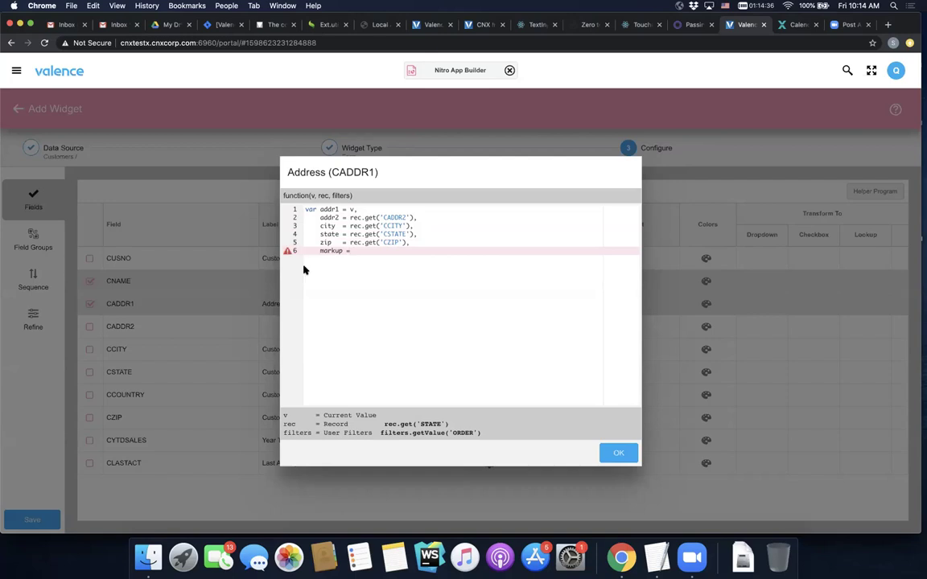
left_click(344, 242)
key("Up")
key("Up")
key("Up")
key("Up")
- Assign markup three concatenated <div> lines holding the {0}–{4} placeholders
left_click(359, 293)
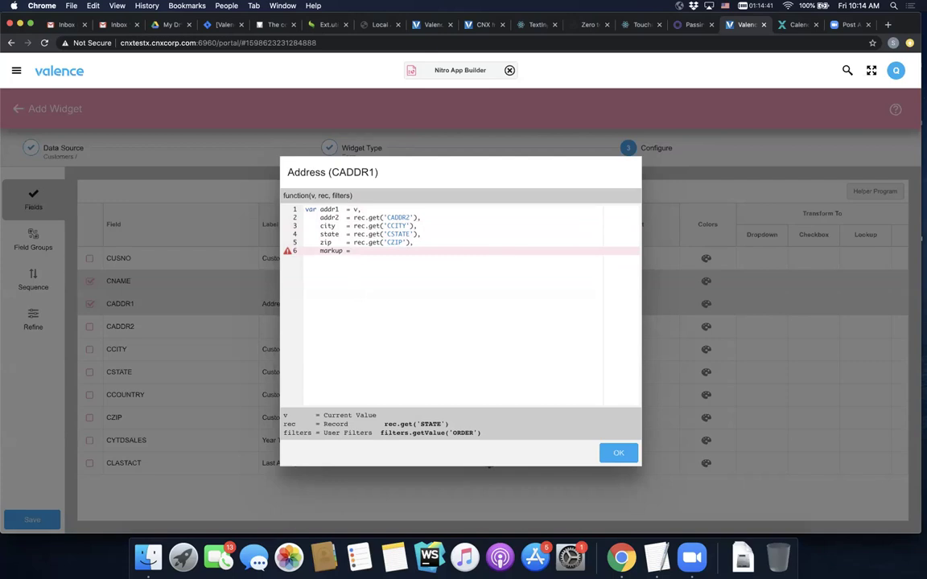
type("'<div>{0}</div>")
type("+")
key("Return")
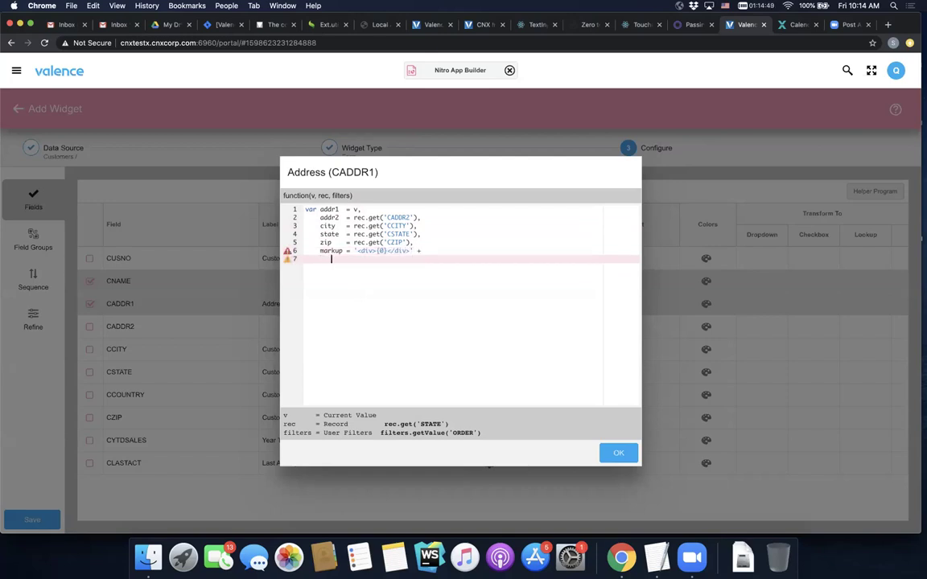
type("'<div>{1}</div>' +")
key("Return")
type("'<div")
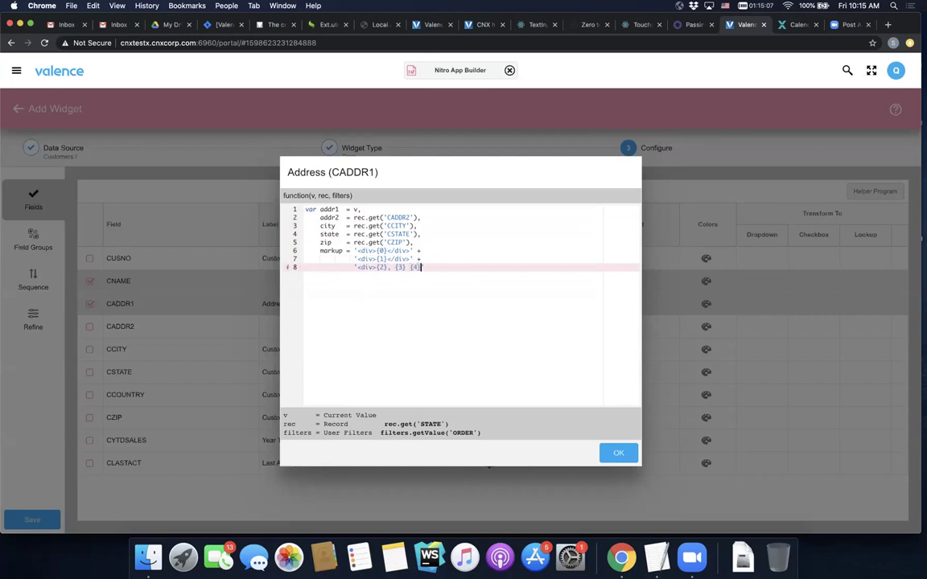
type("/div>';")
key("Return")
key("Return")
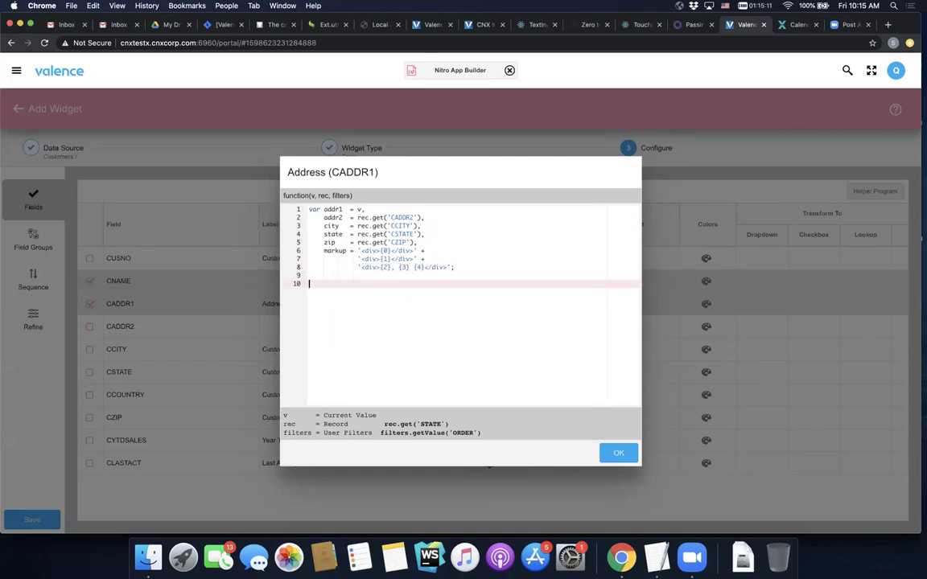
- Add return Ext.String.format(markup, addr1, addr2, city, state, zip)
key("Tab")
key("Tab")
key("Tab")
type("return Ext.String.format()")
type("marku")
left_click(383, 251)
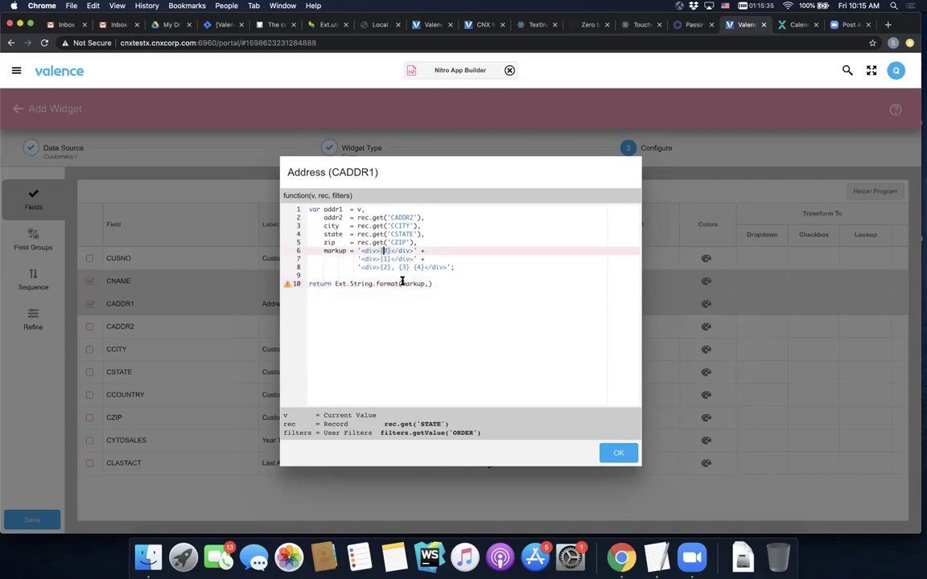
left_click(428, 284)
type("addr1,addr")
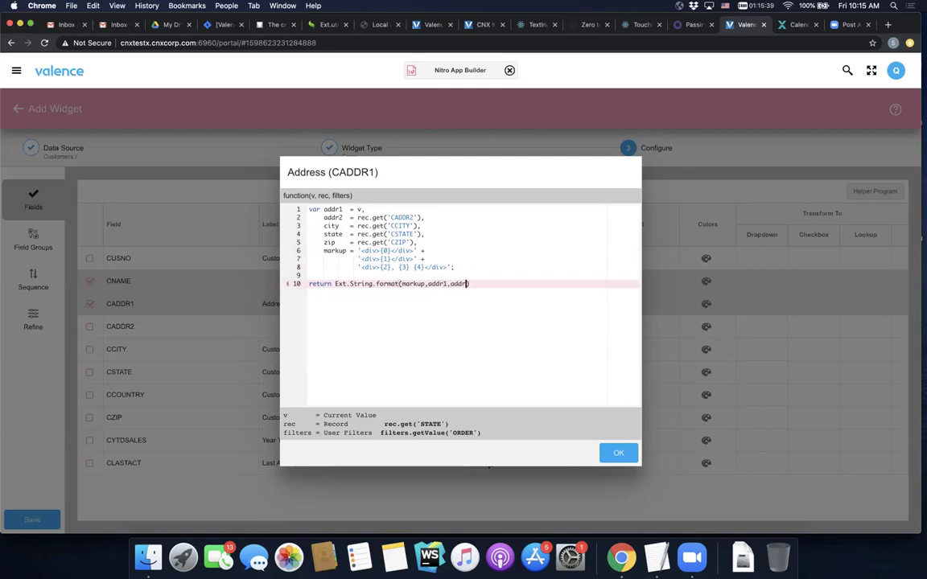
type("2,city,state,zip")
- Save the CADDR1 function and create a field group titled 'Address' containing CADDR1
left_click(618, 453)
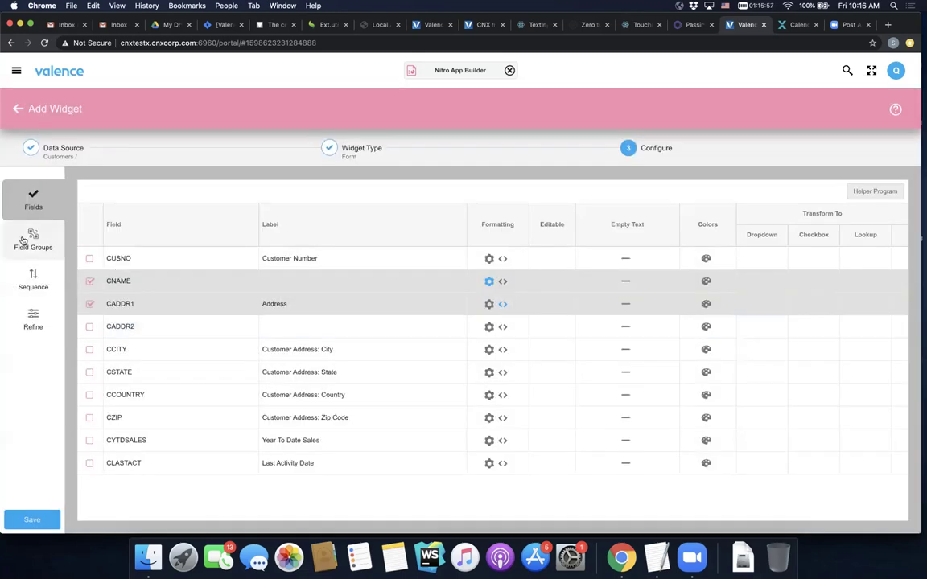
left_click(24, 240)
left_click(28, 282)
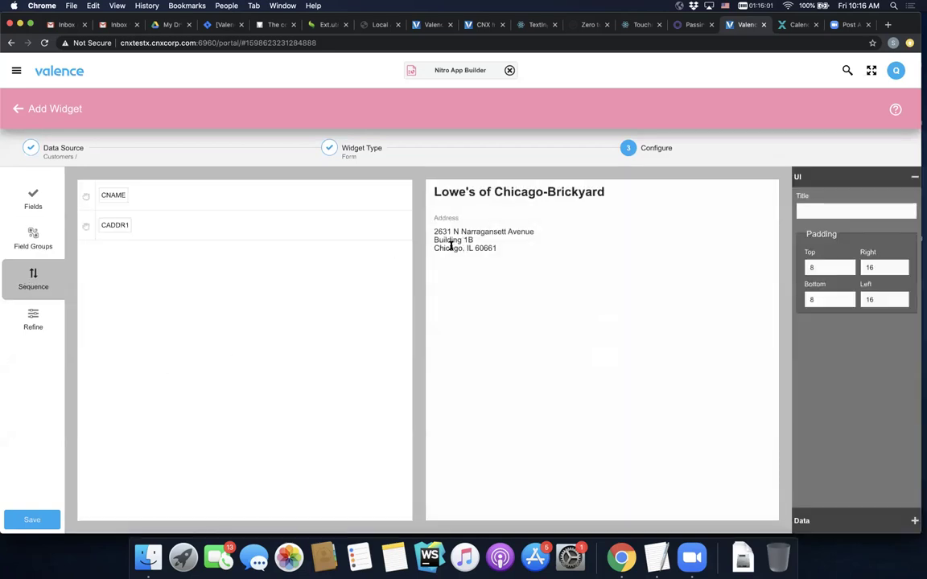
left_click(34, 243)
left_click(274, 204)
left_click(211, 236)
left_click(635, 203)
type("Address")
left_click(506, 281)
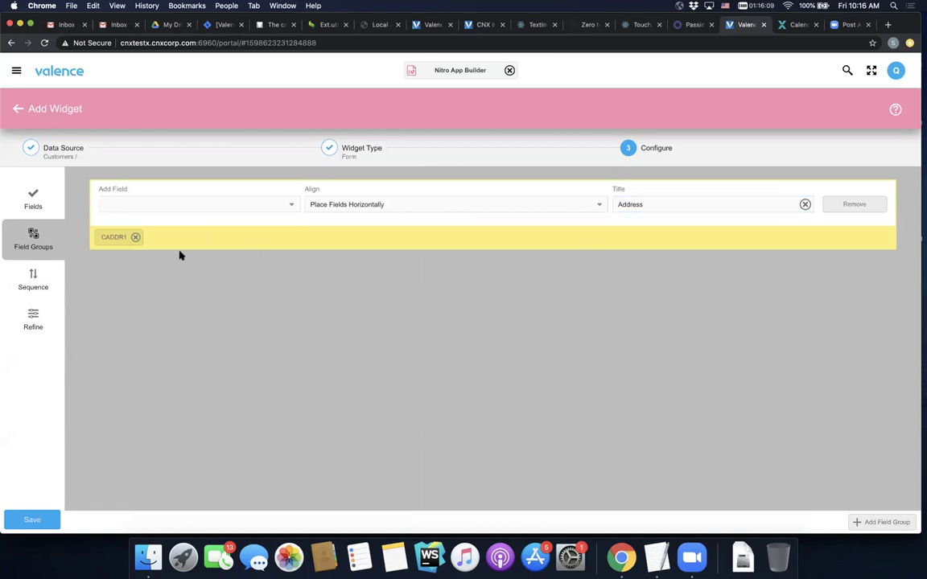
- Blank CADDR1's own label and preview the form with the Address group
left_click(33, 202)
left_click(263, 304)
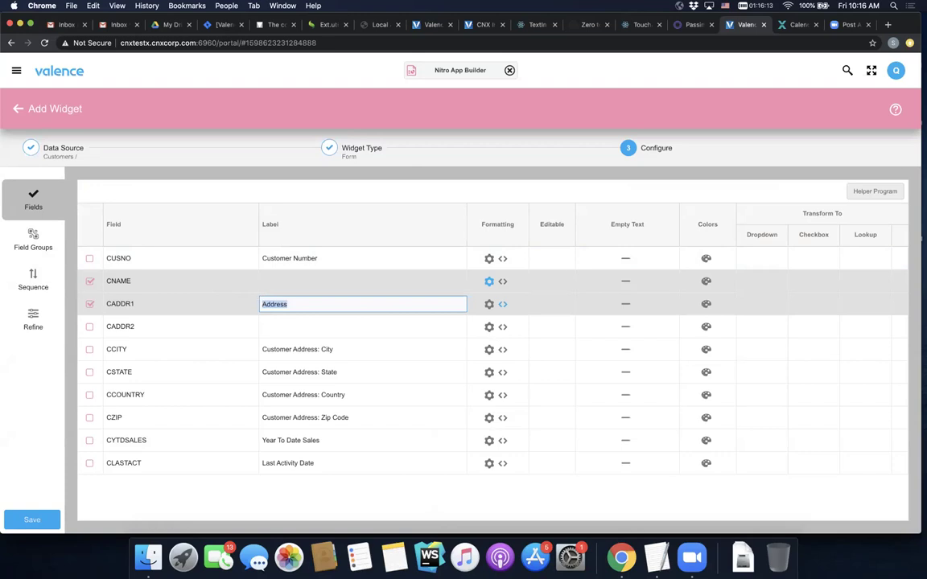
key("BackSpace")
key("Return")
left_click(33, 320)
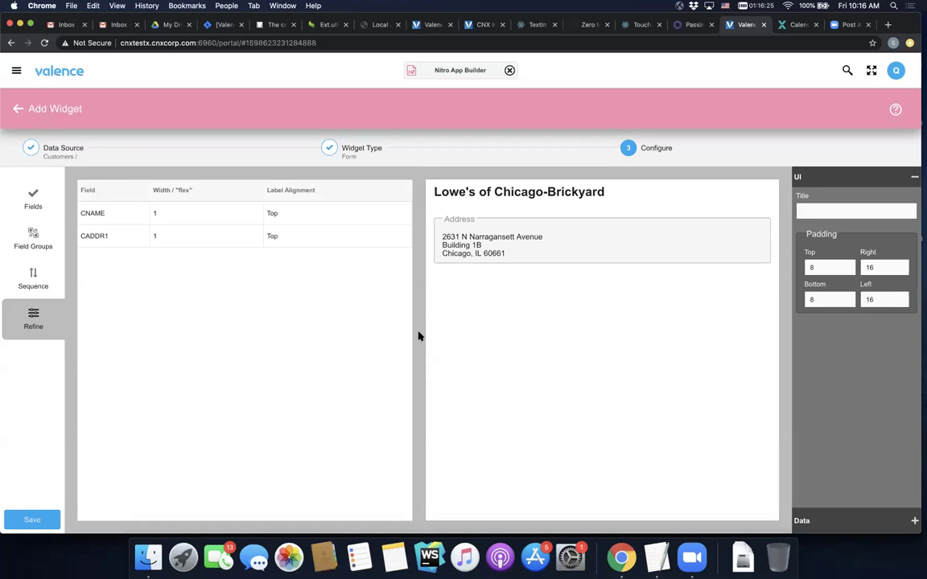
- Select the Name gradient background markup code in the TextEdit notes
key("ctrl+Up")
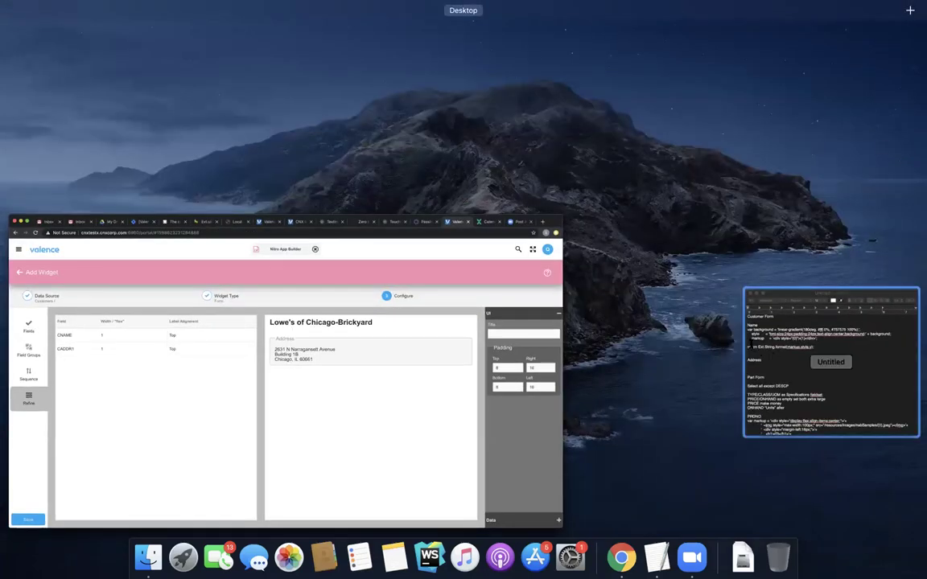
left_click(830, 362)
left_click_drag(410, 210, 538, 239)
key("super+c")
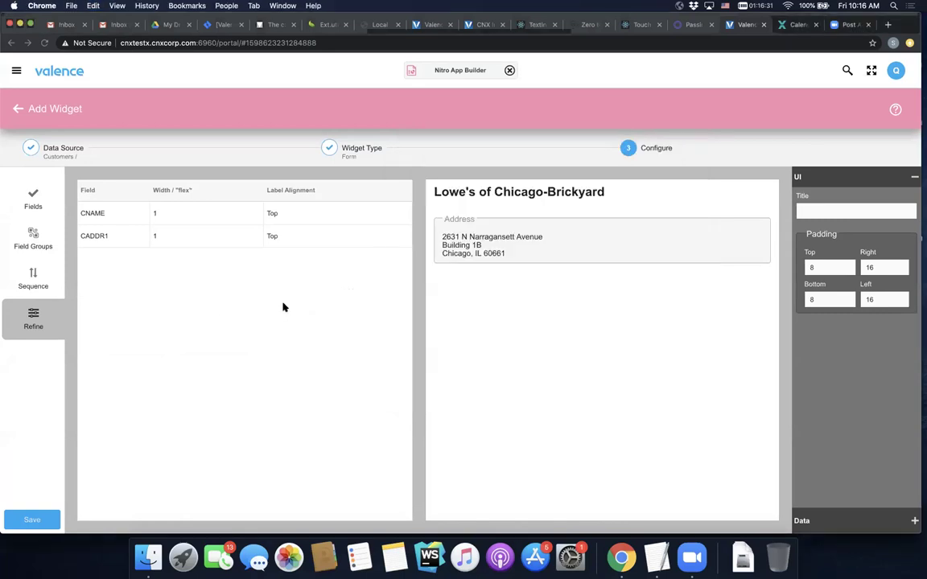
left_click(284, 306)
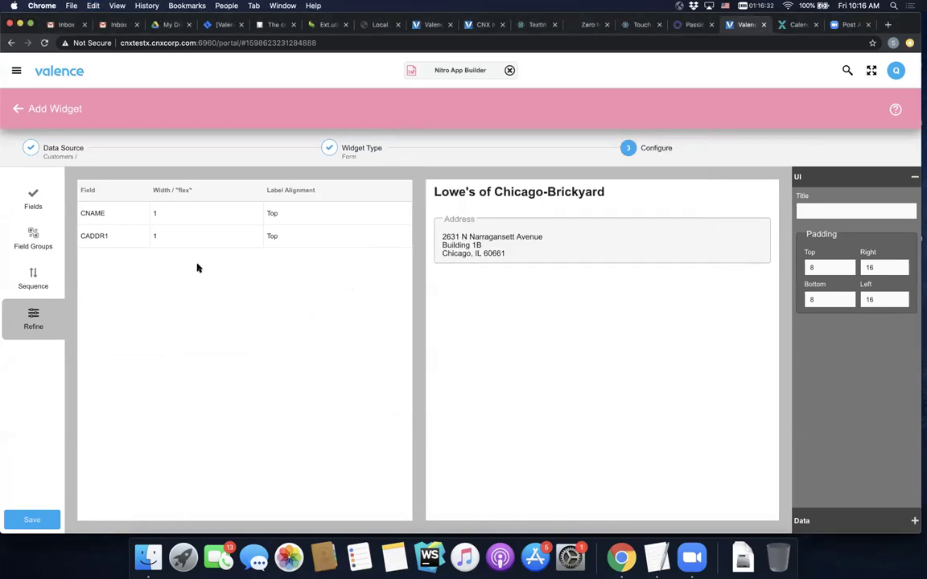
left_click(30, 201)
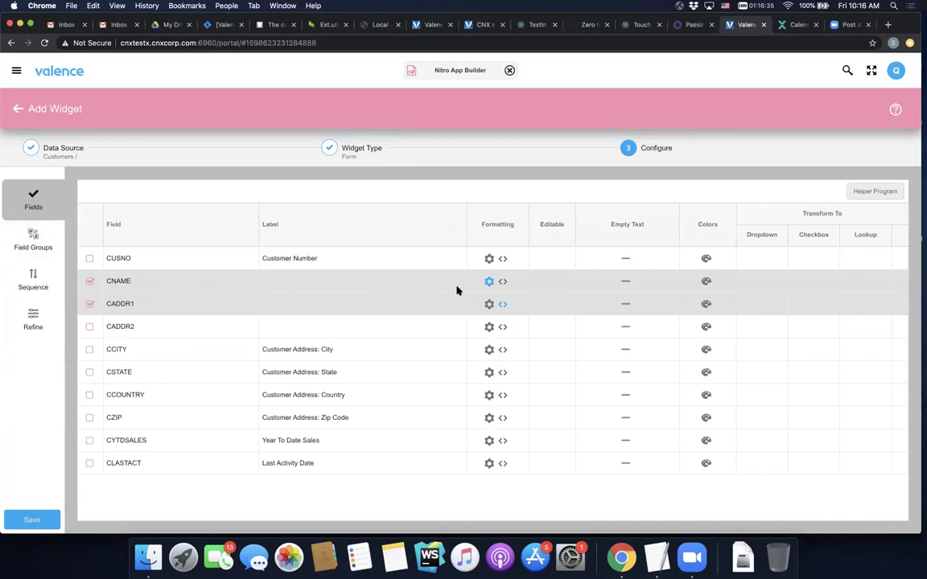
- Turn off bold and reset the font size to default for CNAME
left_click(487, 284)
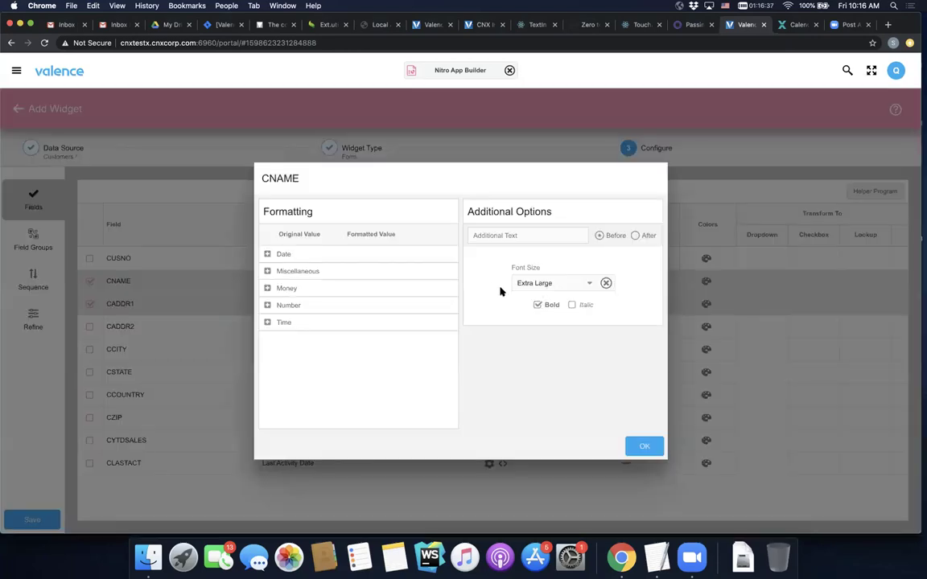
left_click(537, 305)
left_click(605, 284)
left_click(642, 445)
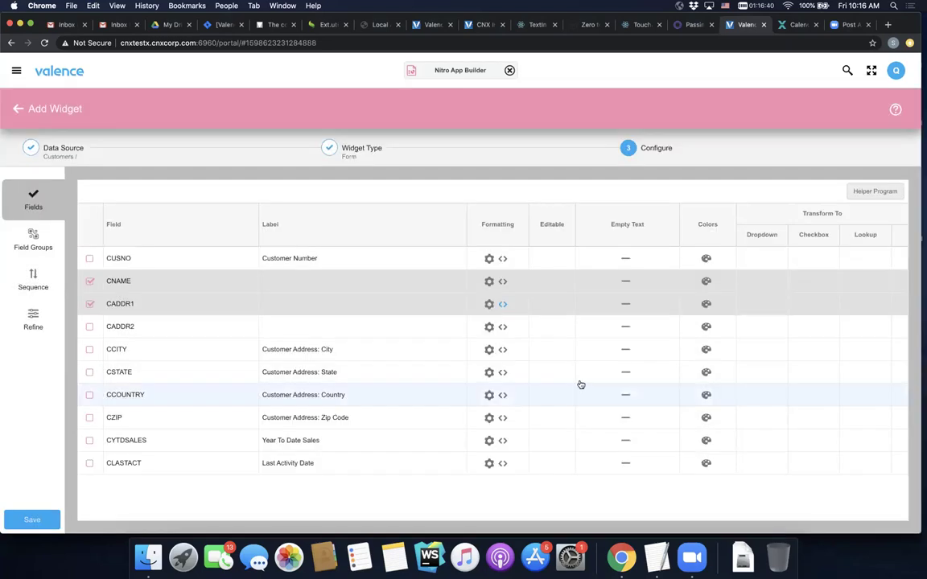
- Paste the gradient header code into CNAME's custom formatting and save it
left_click(503, 281)
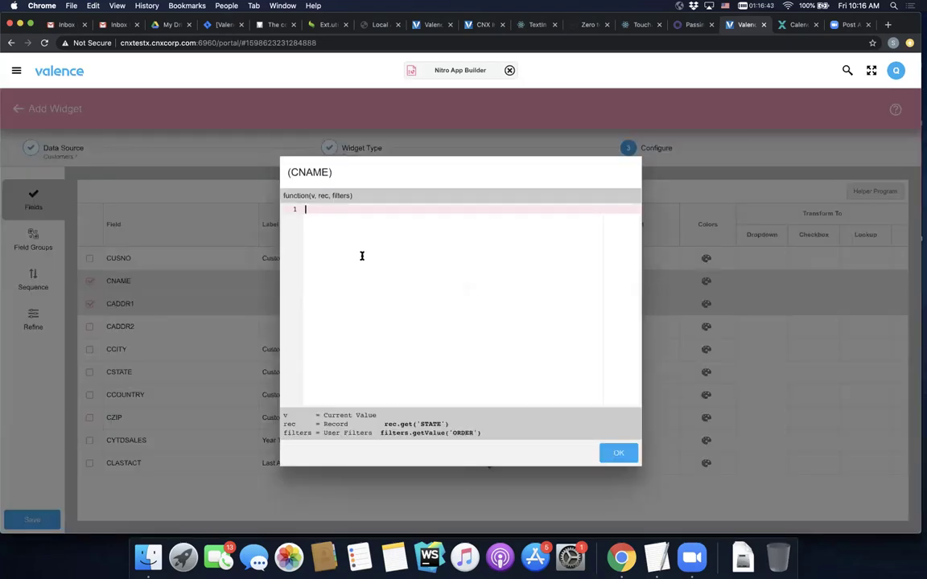
key("super+v")
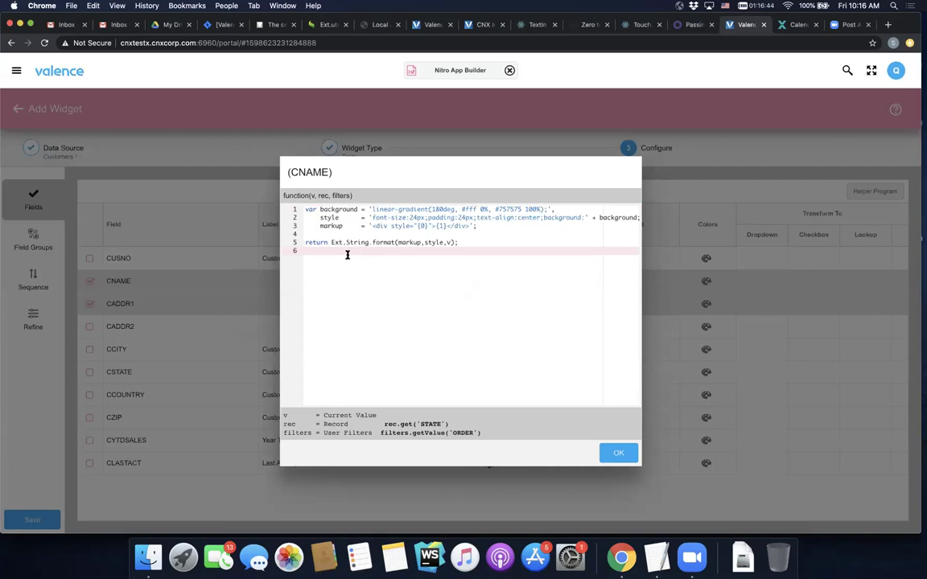
left_click(616, 452)
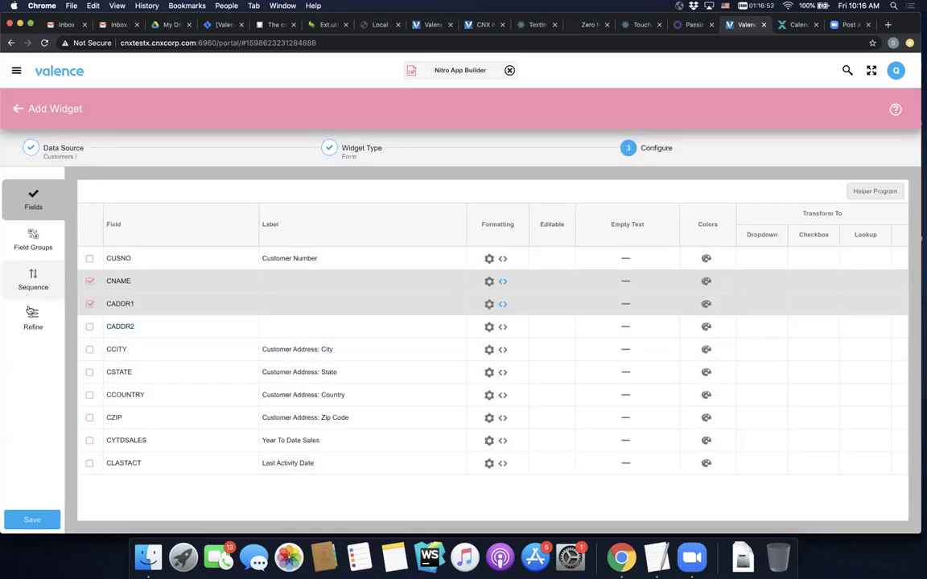
left_click(33, 318)
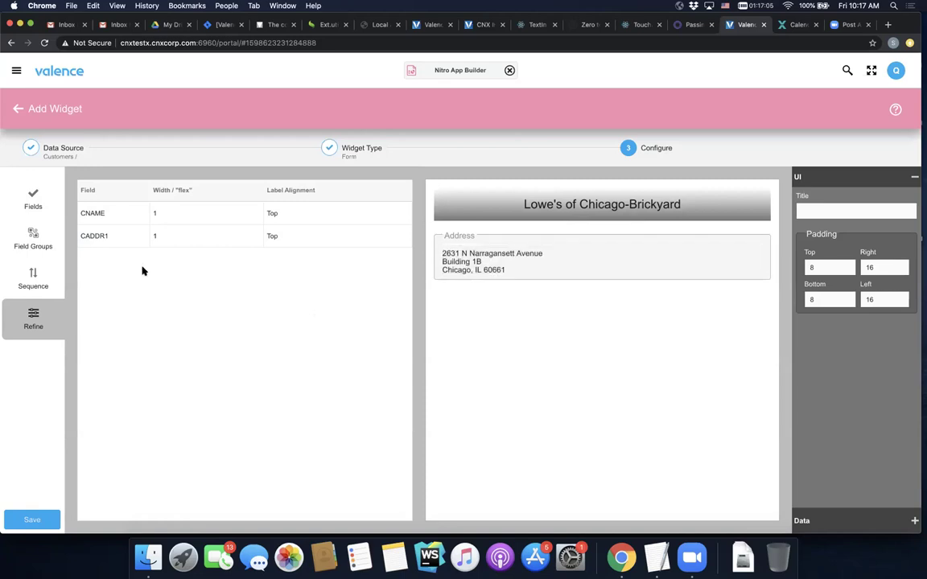
left_click(23, 240)
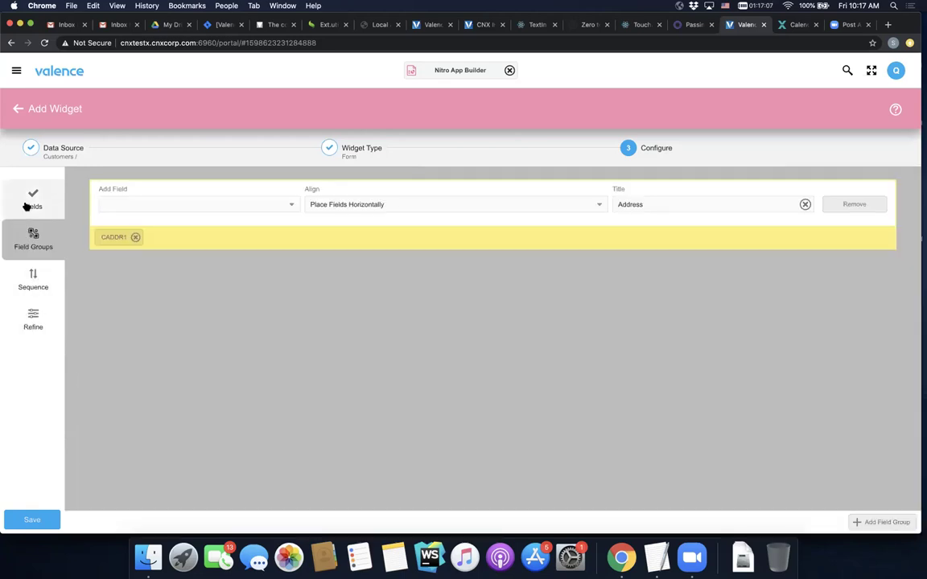
left_click(26, 203)
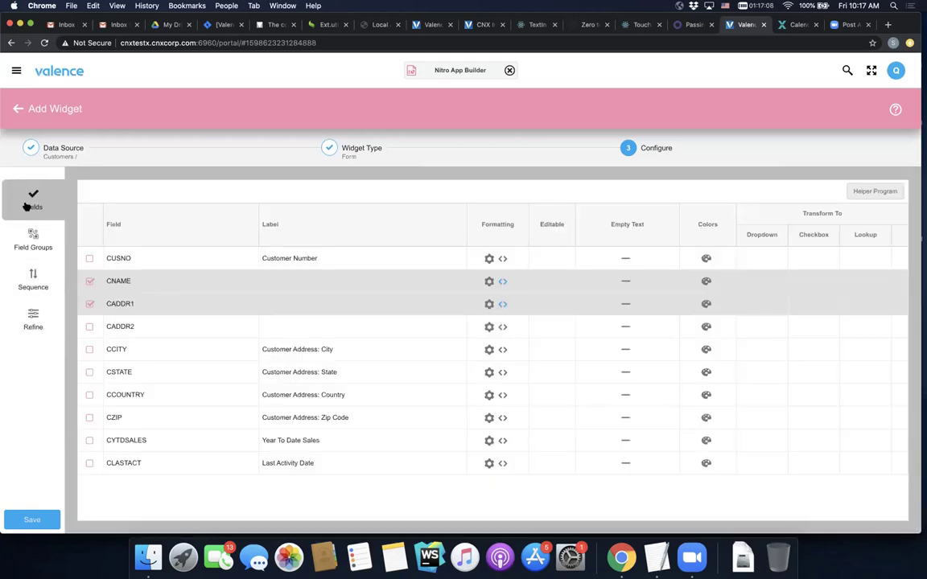
left_click(501, 284)
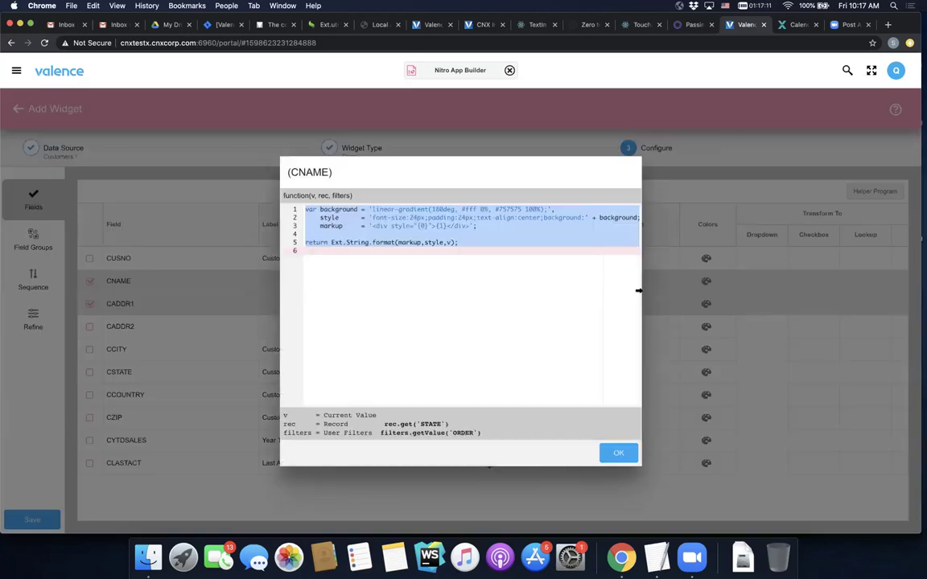
left_click_drag(639, 292, 732, 291)
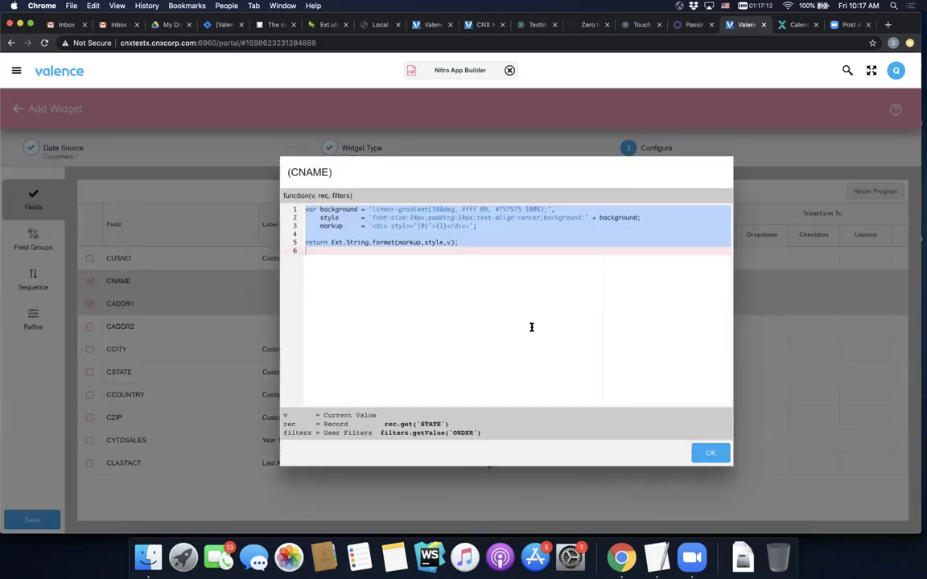
left_click(351, 250)
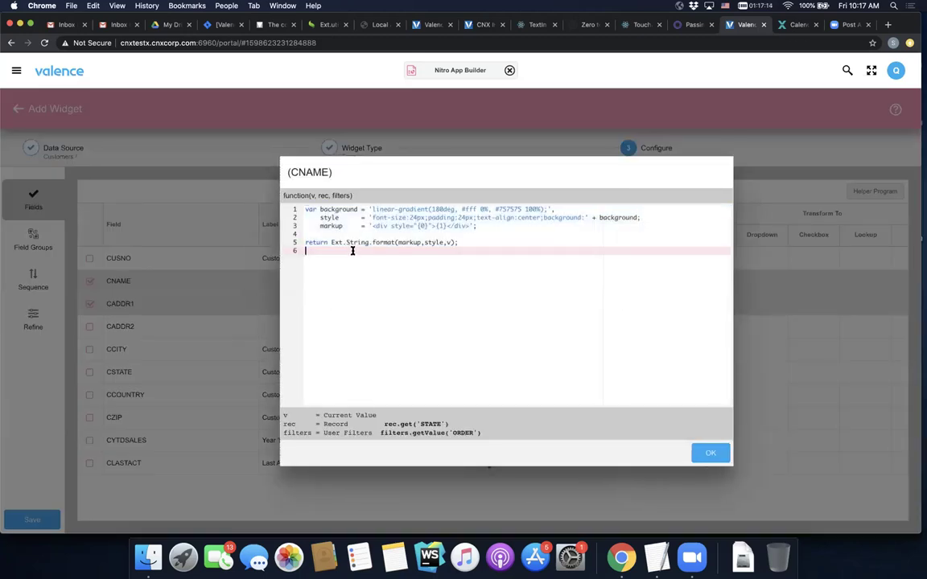
left_click(707, 453)
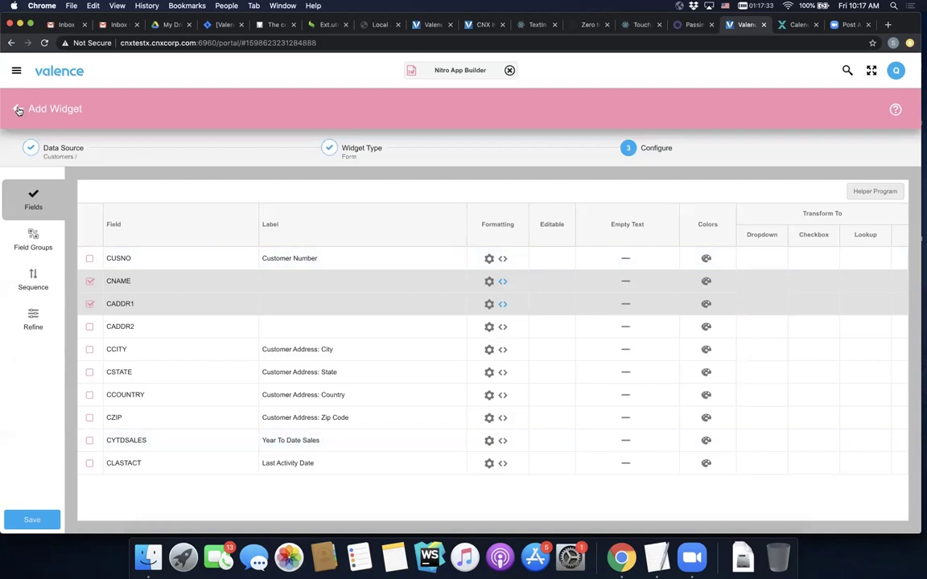
- Open the Part Master data source and confirm its preview is valid with sample part results
left_click(18, 110)
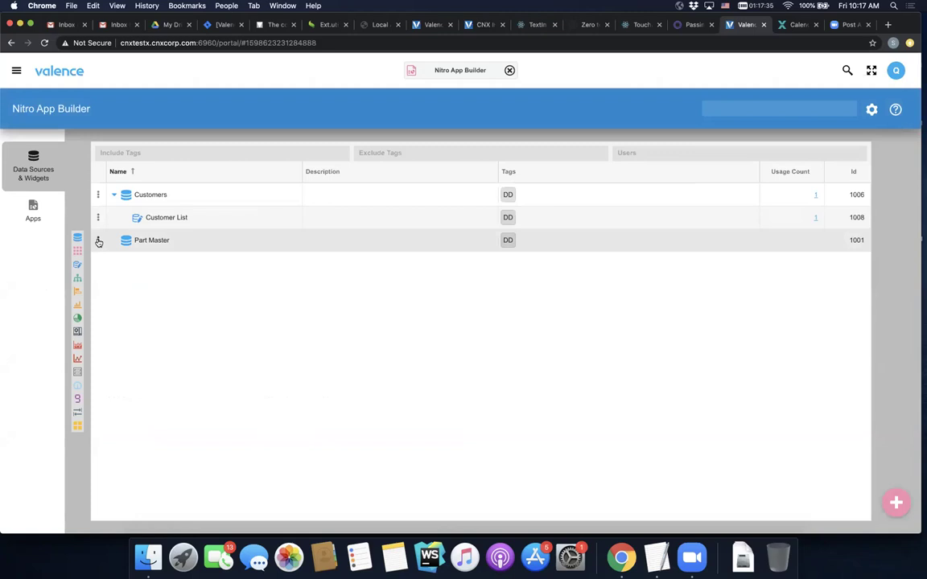
double_click(152, 240)
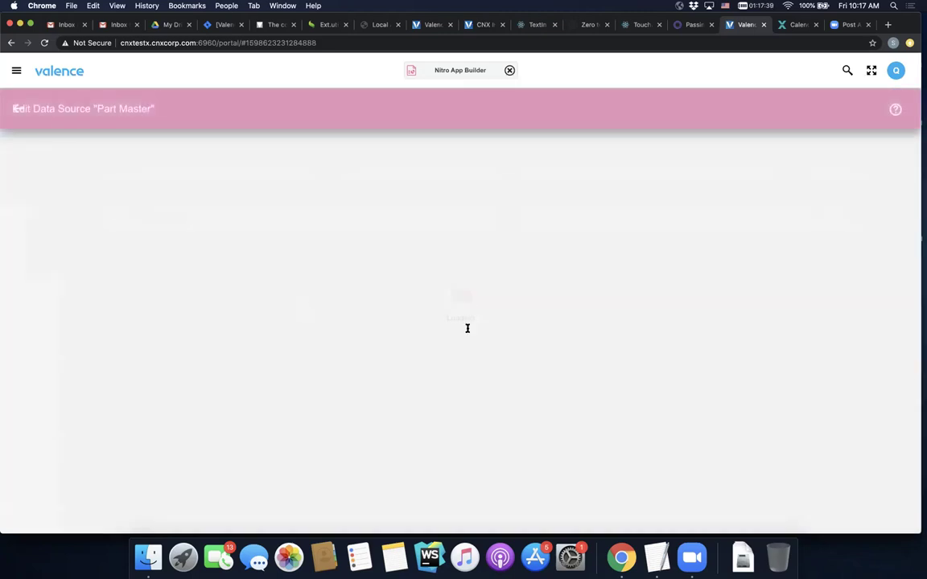
left_click(625, 149)
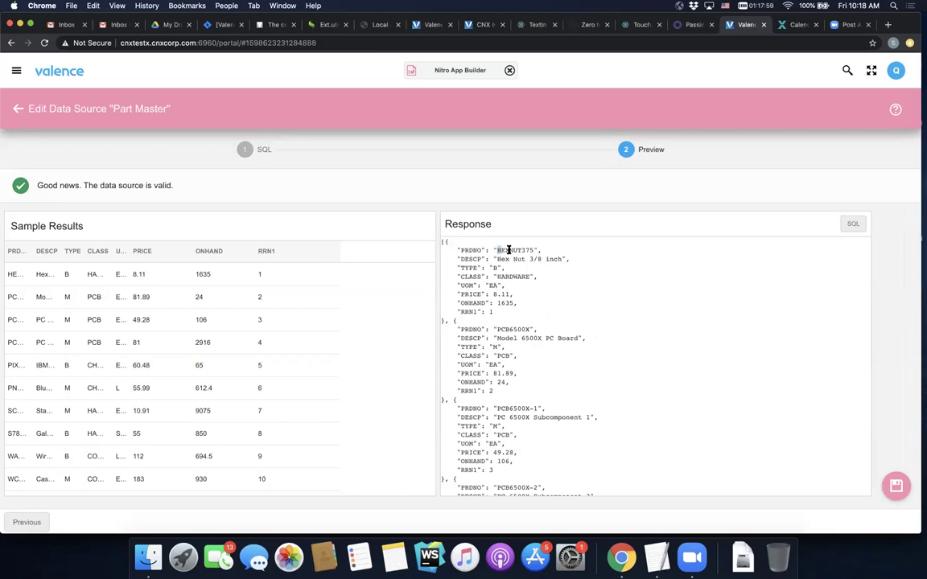
left_click_drag(513, 250, 531, 251)
left_click(508, 199)
- Create a new Form widget from the Part Master data source
left_click(17, 106)
left_click(98, 240)
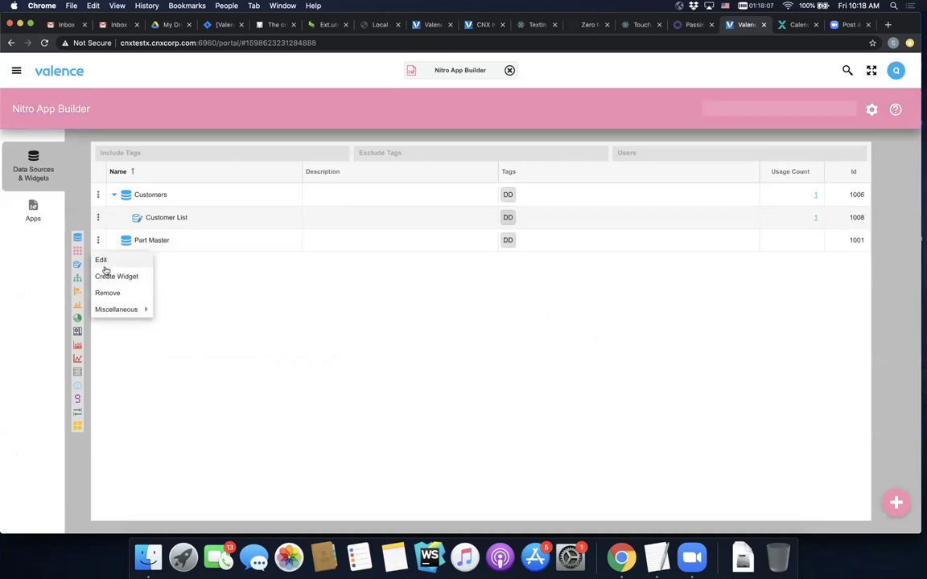
left_click(105, 277)
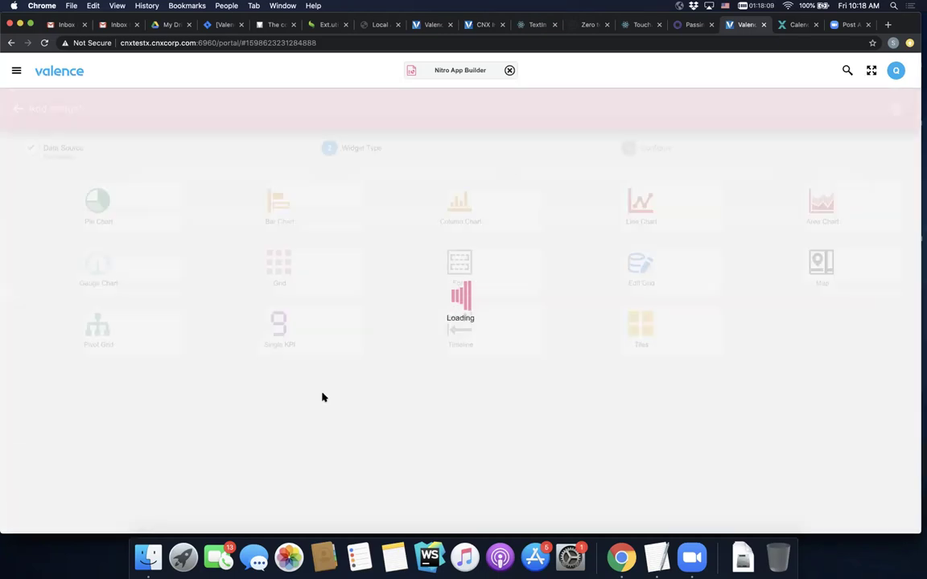
left_click(393, 279)
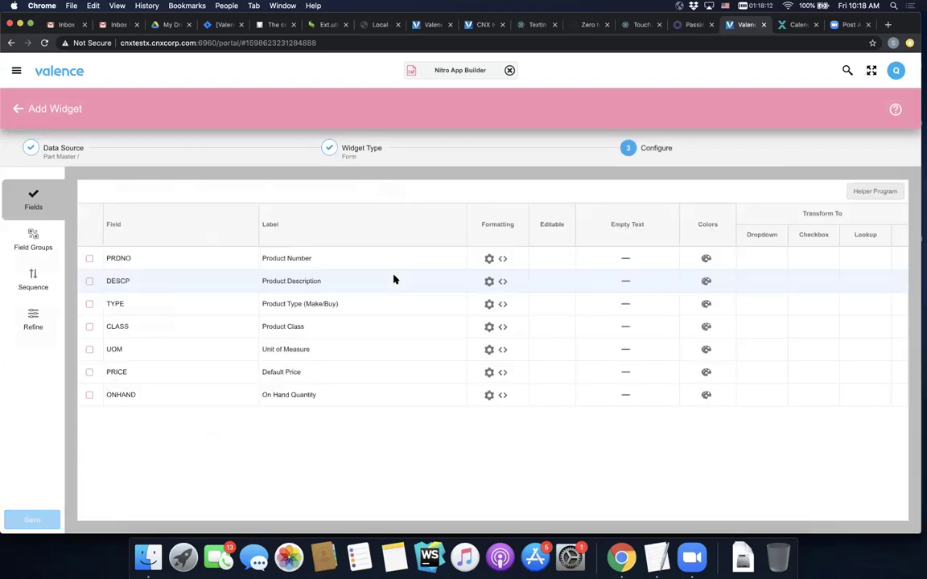
- Include PRDNO, TYPE, CLASS, UOM, PRICE and ONHAND in the form, leaving DESCP out
left_click(89, 259)
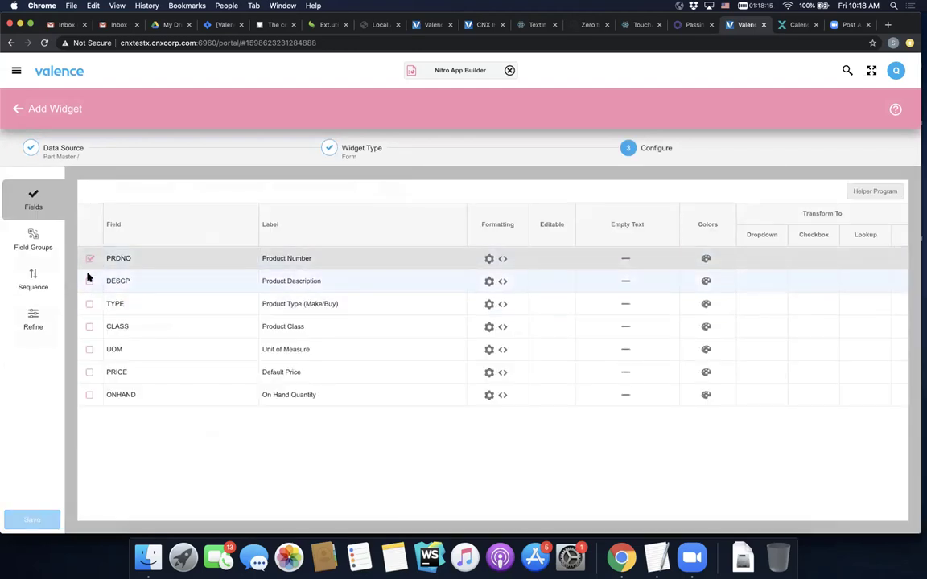
left_click(88, 304)
left_click(88, 327)
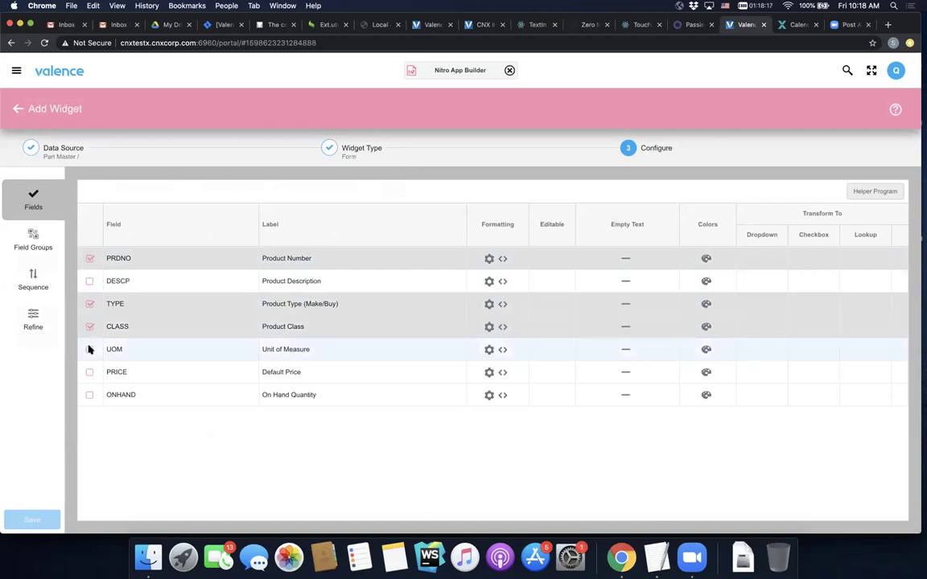
left_click(88, 350)
left_click(88, 372)
left_click(88, 395)
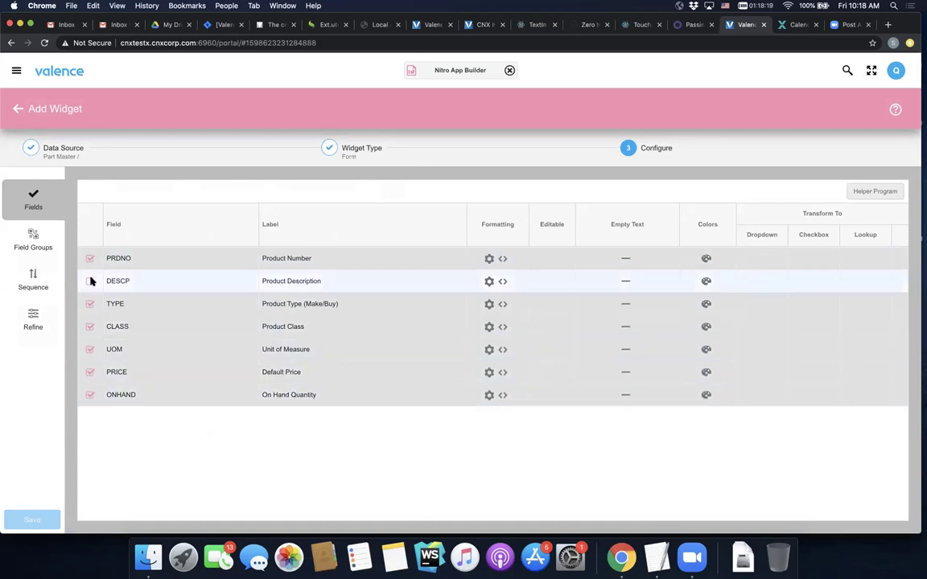
- Paste the prepared image-and-heading markup from the notes into PRDNO's formatting code, widening the editor
left_click(503, 258)
key("ctrl+Up")
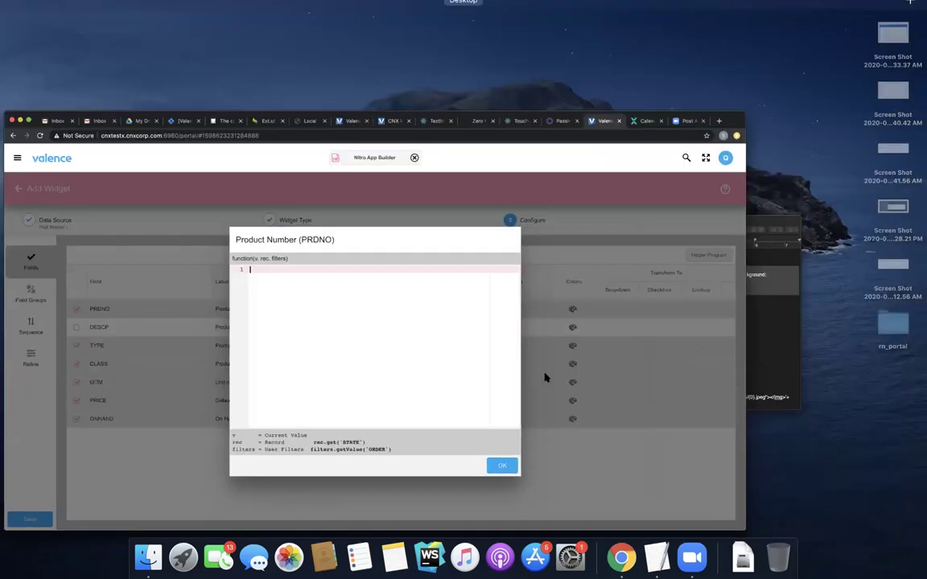
left_click(748, 338)
scroll(618, 338, "down", 3)
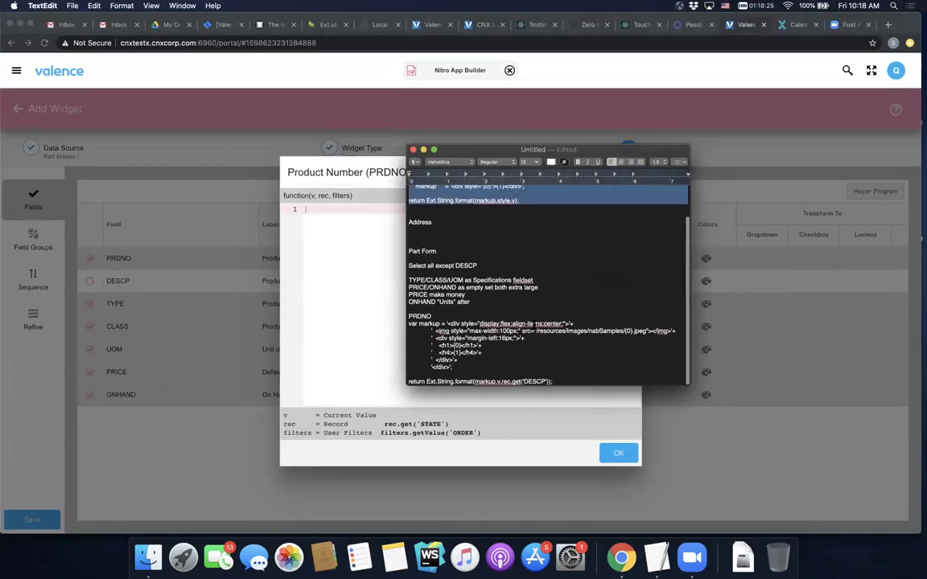
left_click_drag(409, 324, 567, 382)
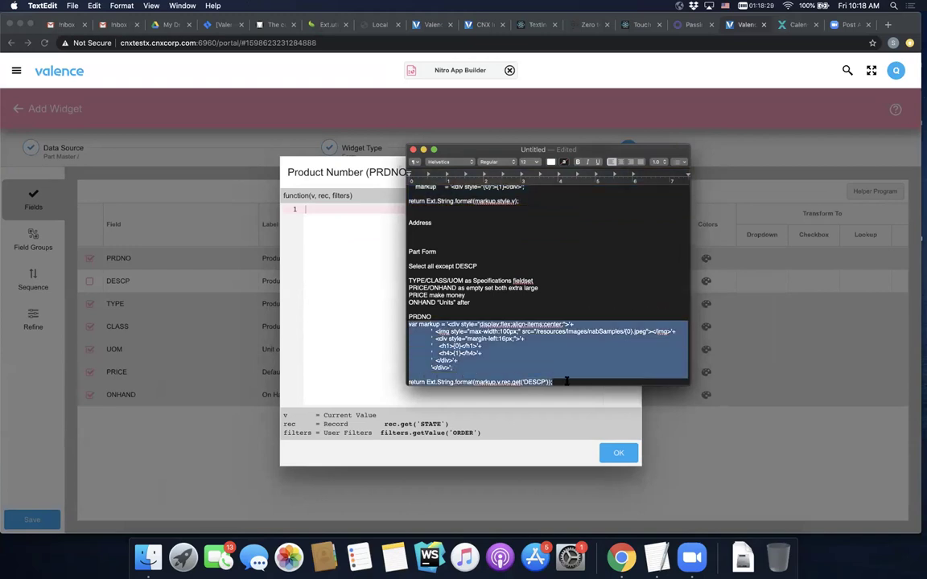
left_click(351, 253)
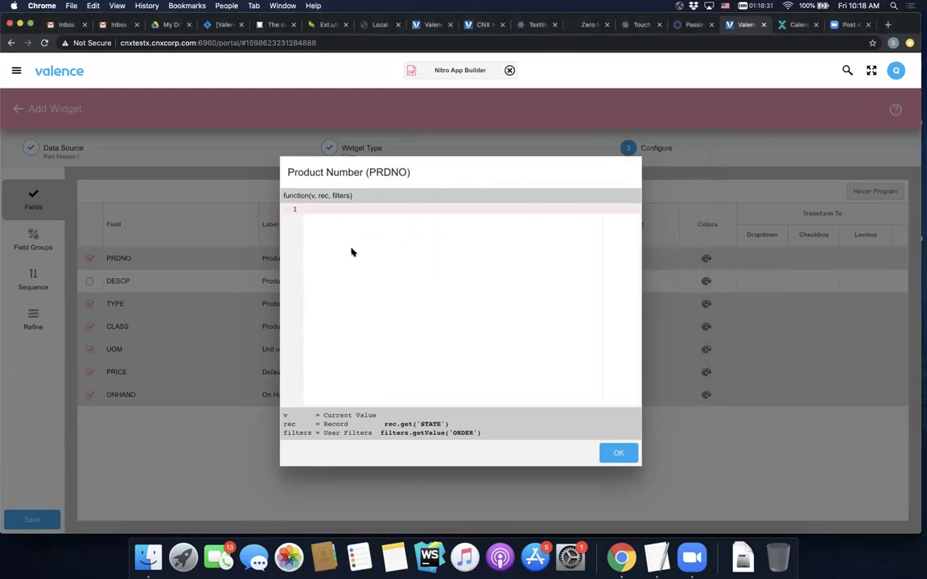
type("var markup = '<div style=\"display:flex;align-items:center;\">'+              '  <img style=\"max-width:100px;\" src=\"/resources/images/nabSamples/{0}.jpeg\">'+              '  <div style=\"margin-left:16px;\">'+              '    <h1>{0}</h1>'+              '    <h4>{1}</h4>'+              '  </div>'+              '</div>';  return Ext.String.format(markup,v,rec.get('DESCP'));")
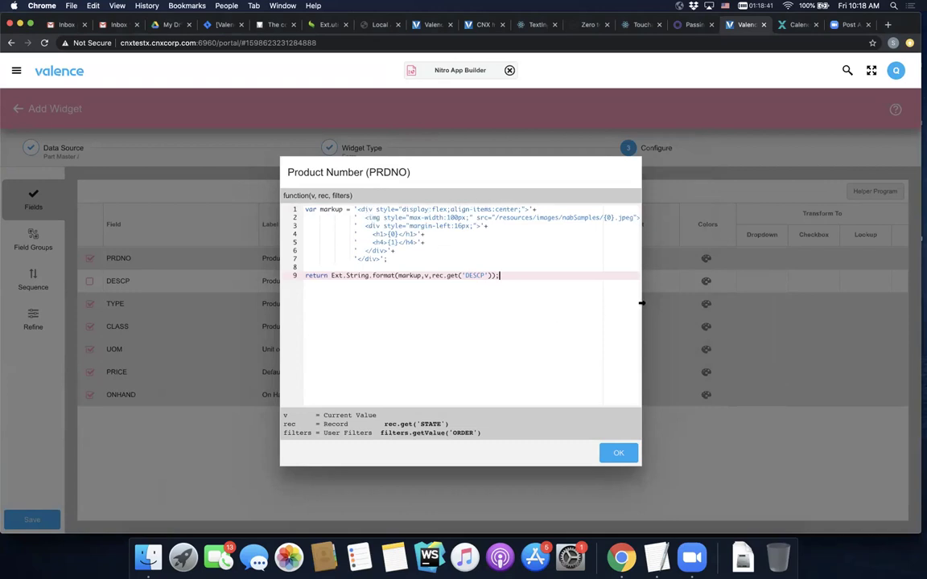
left_click_drag(641, 303, 746, 311)
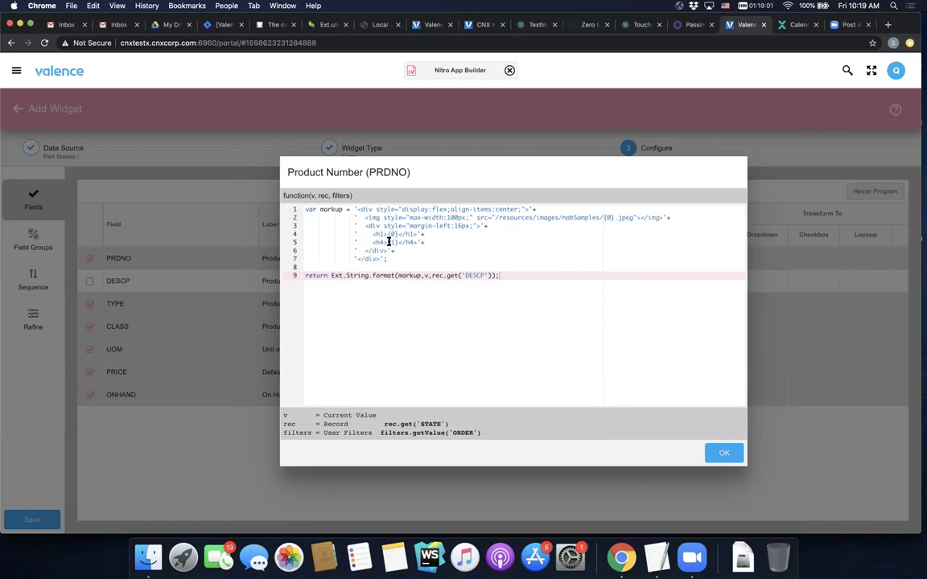
- Save PRDNO's formatting, preview the part form, and blank PRDNO's label
left_click(721, 453)
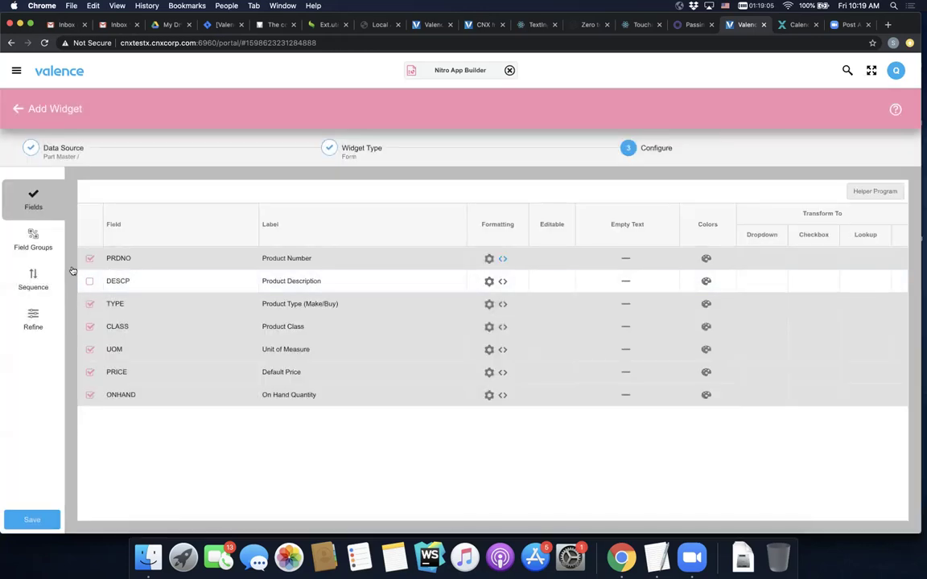
left_click(33, 319)
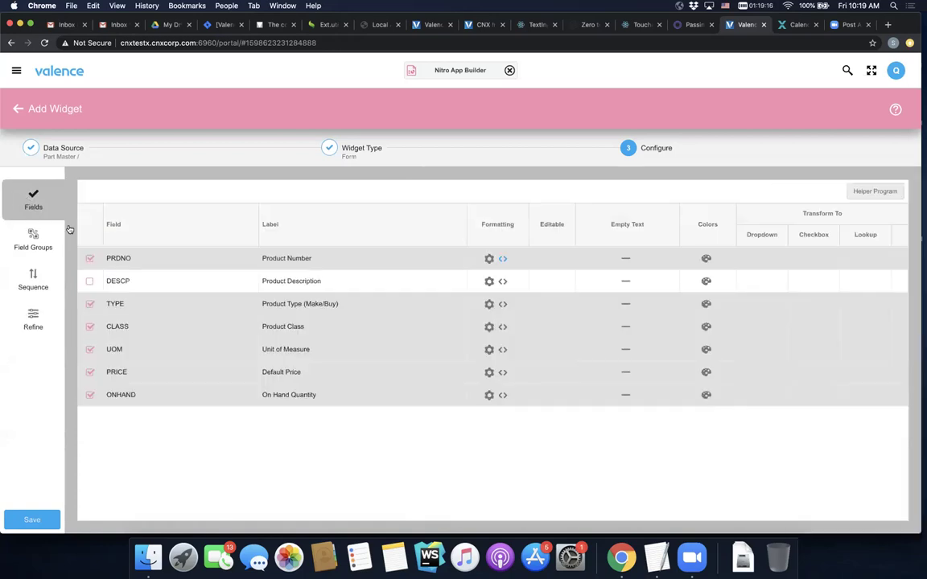
left_click(25, 189)
left_click(280, 258)
key("BackSpace")
left_click(254, 233)
- Label the TYPE, CLASS and UOM fields Type, Class and UOM
left_click(280, 304)
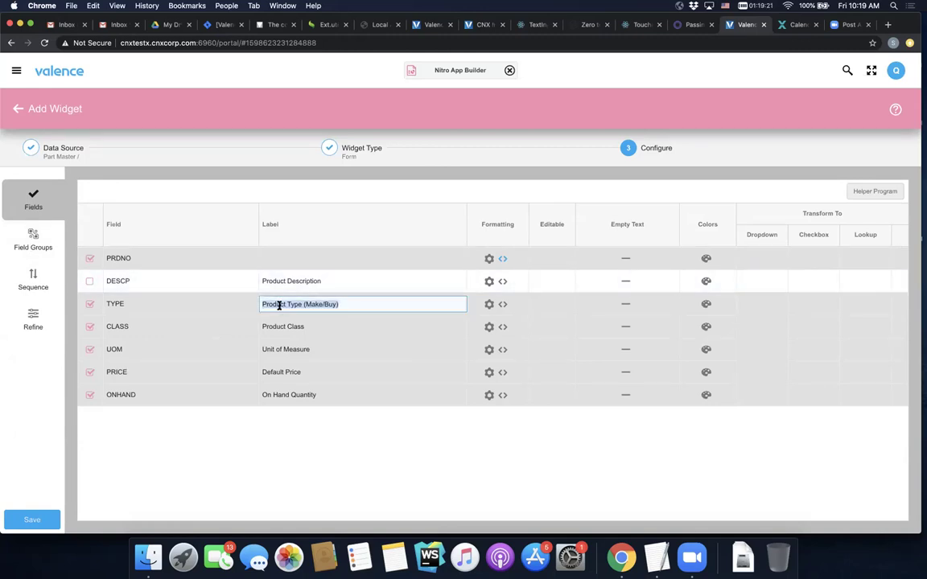
type("Type")
left_click(279, 325)
type("Class")
left_click(279, 350)
type("Y")
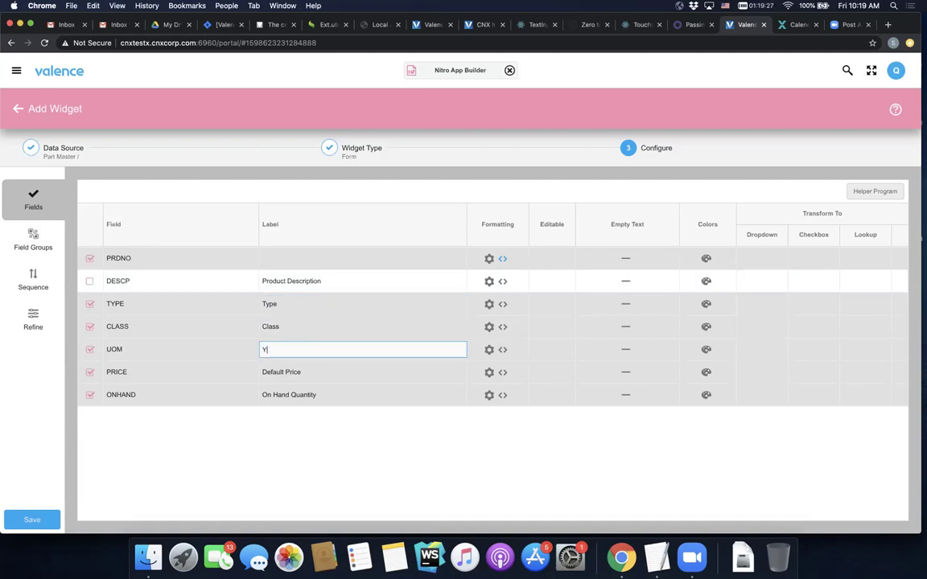
type("OM")
key("Return")
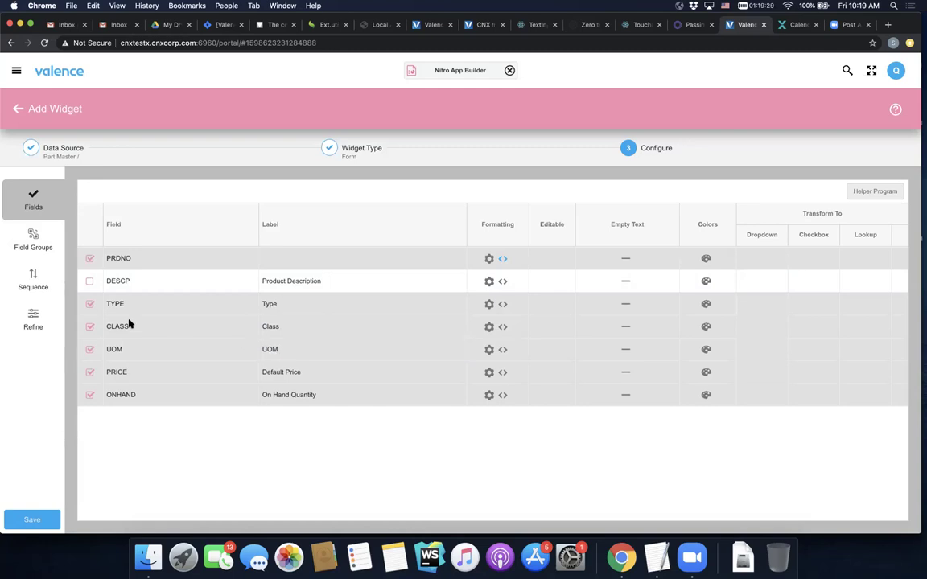
left_click(24, 246)
- Add a field group titled 'Specifications' holding TYPE, CLASS and UOM
left_click(477, 393)
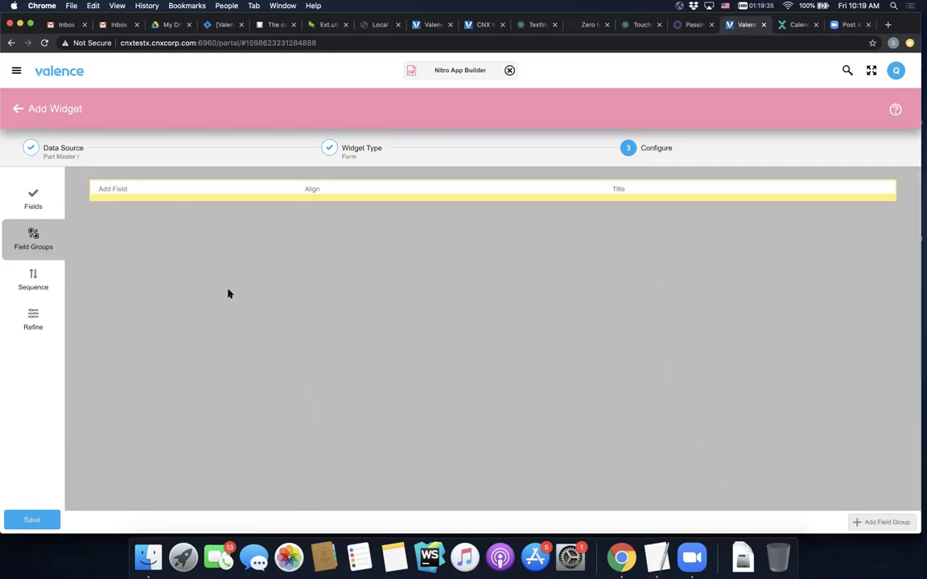
left_click(286, 206)
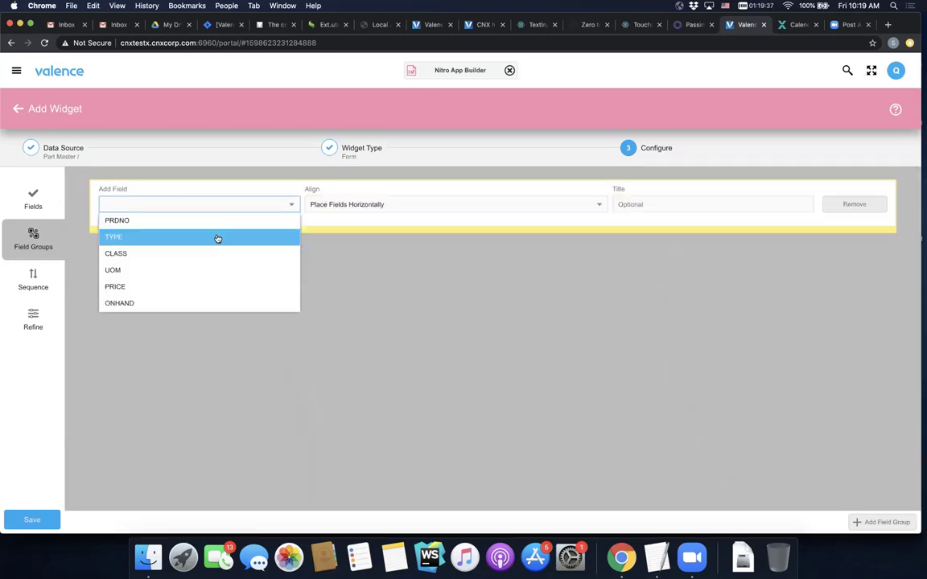
left_click(217, 238)
left_click(291, 206)
left_click(229, 238)
left_click(246, 205)
left_click(217, 238)
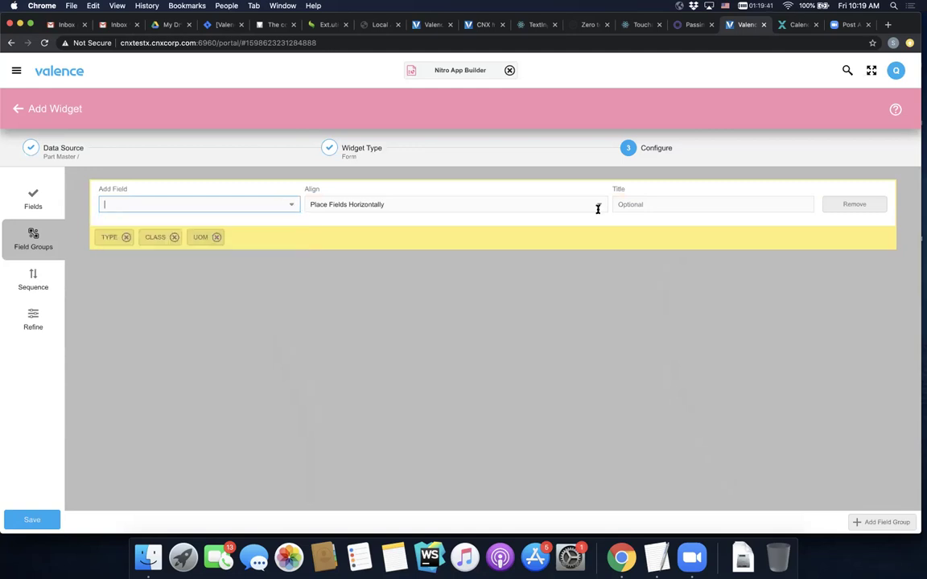
left_click(646, 203)
type("Specifications")
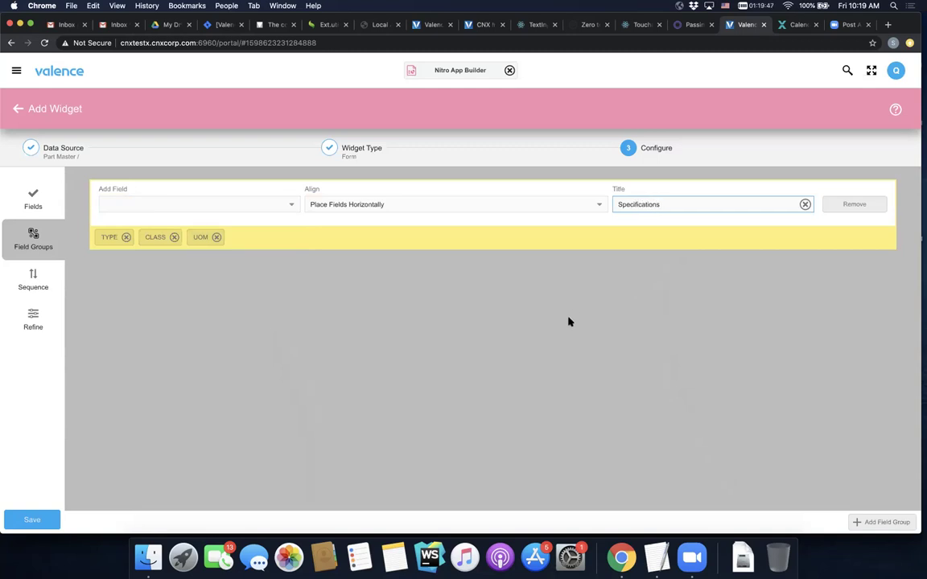
left_click(567, 330)
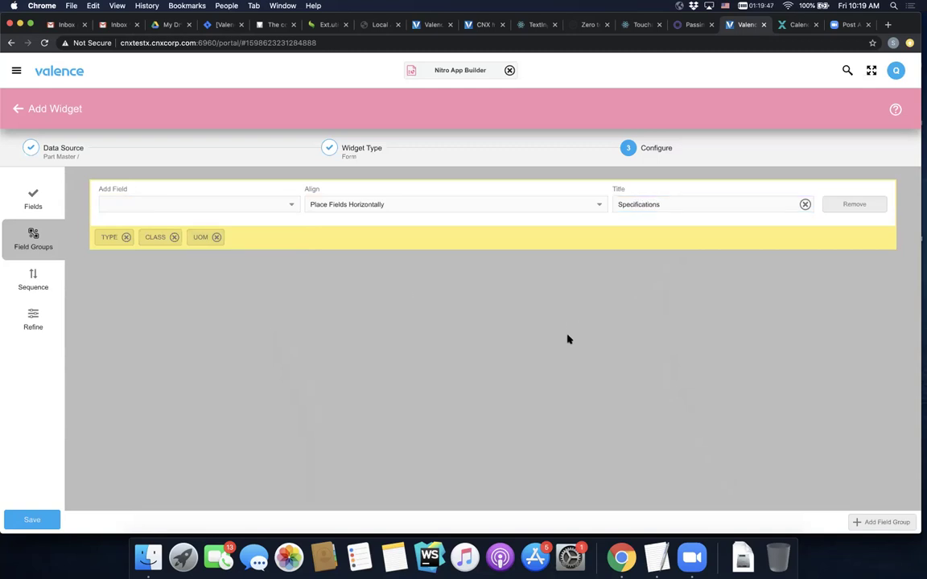
- Preview the form, then add a second untitled group with PRICE and ONHAND
left_click(33, 316)
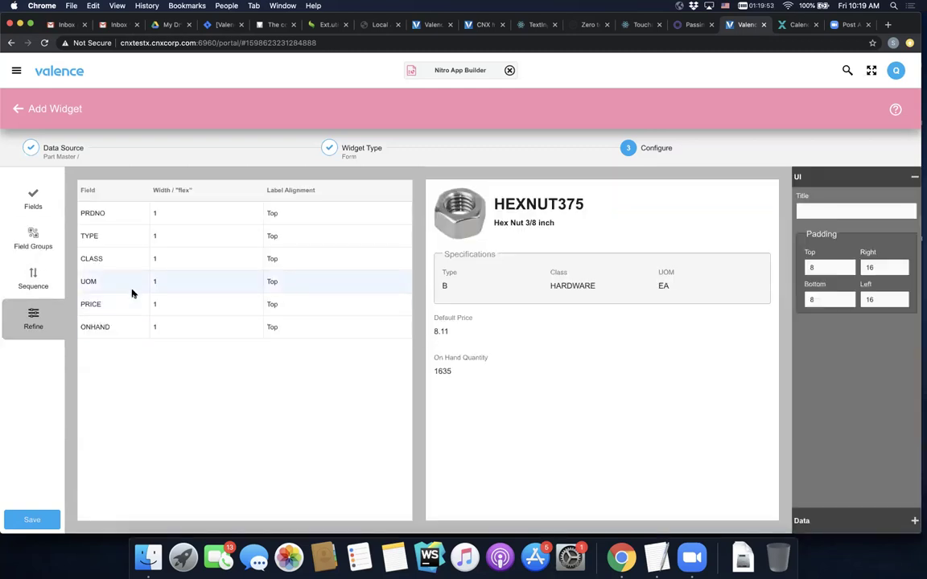
left_click(33, 240)
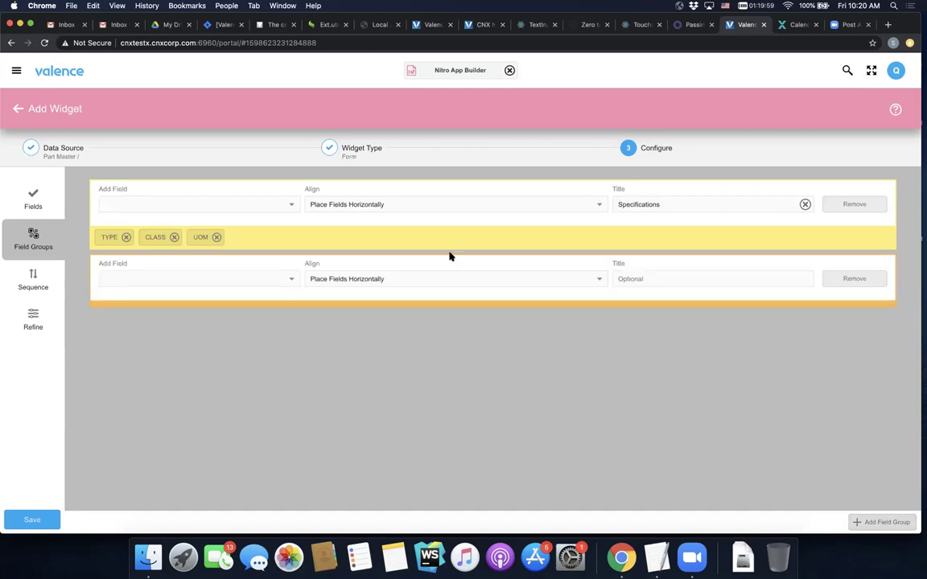
left_click(294, 279)
left_click(293, 280)
left_click(206, 311)
left_click(295, 279)
left_click(233, 314)
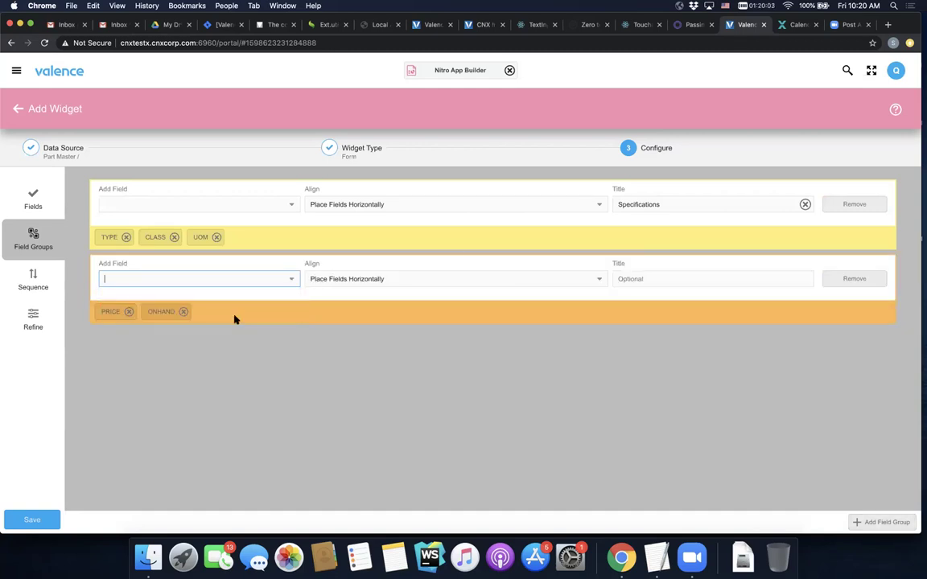
- Relabel the PRICE field to 'Price' and keep ONHAND labelled On Hand Quantity
left_click(29, 196)
left_click(279, 373)
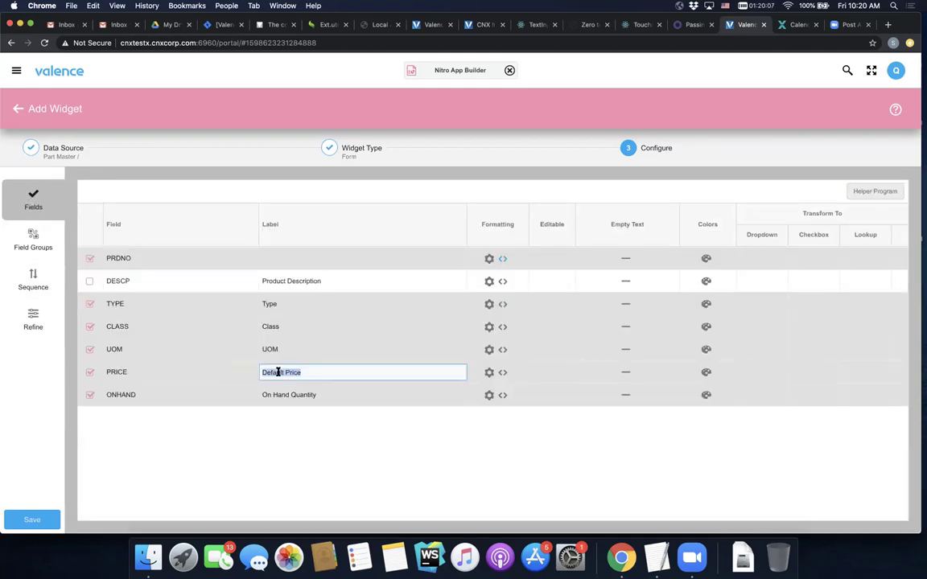
type("Price")
left_click(284, 395)
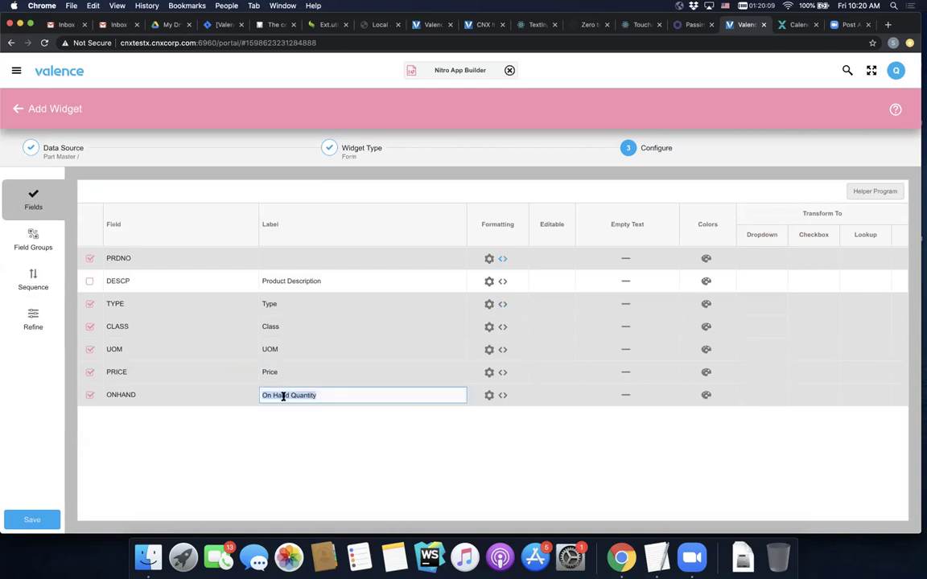
left_click(425, 467)
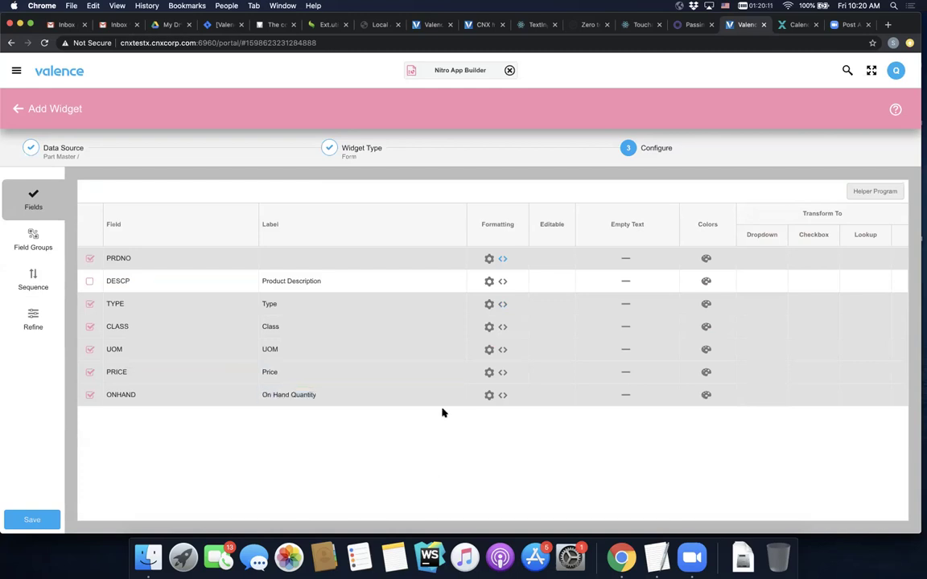
- Format PRICE as US dollars and display it at Extra Large font size
left_click(487, 373)
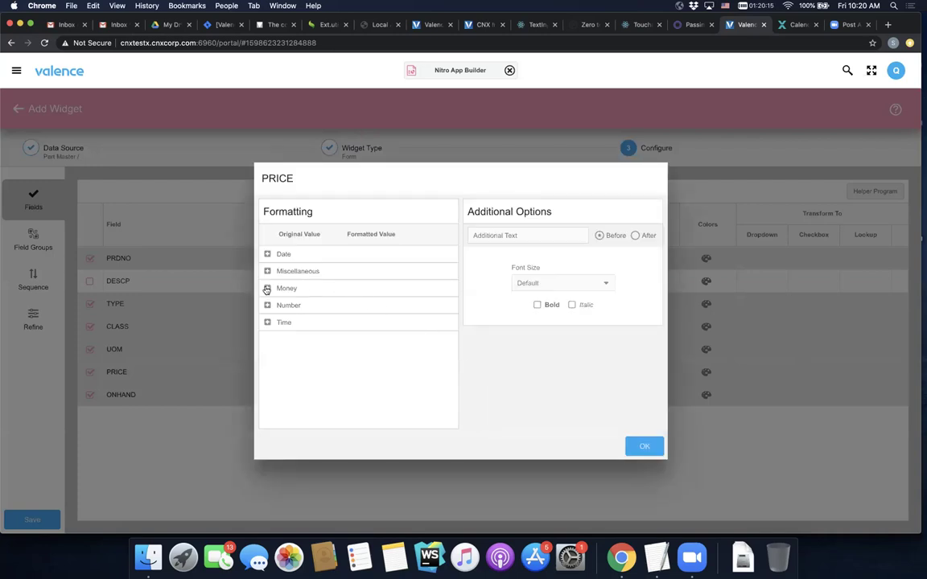
left_click(266, 288)
left_click(266, 307)
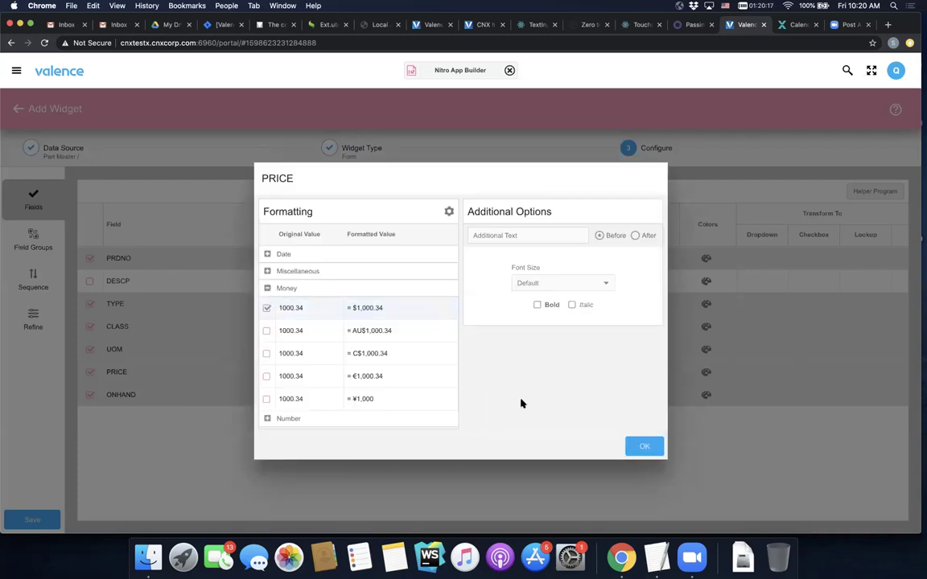
left_click(642, 446)
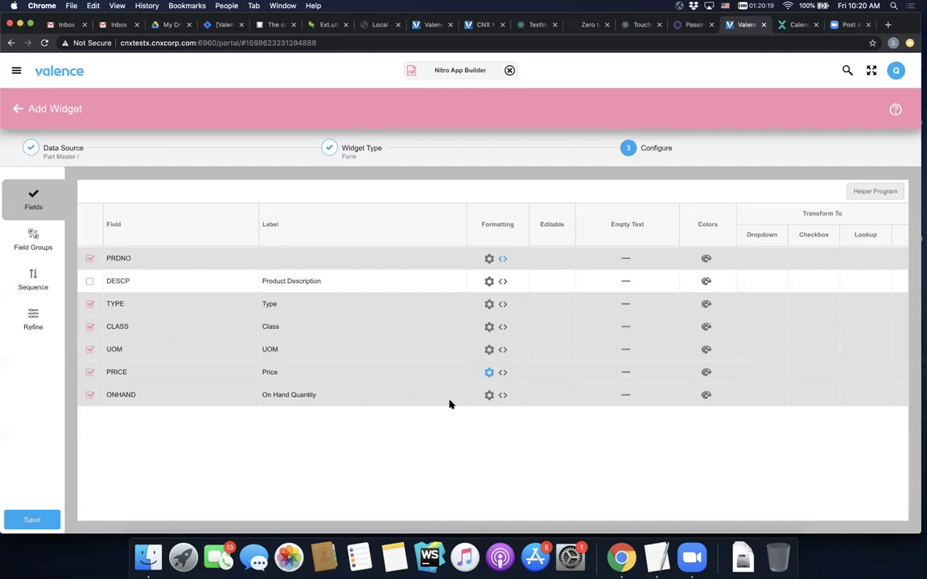
left_click(488, 372)
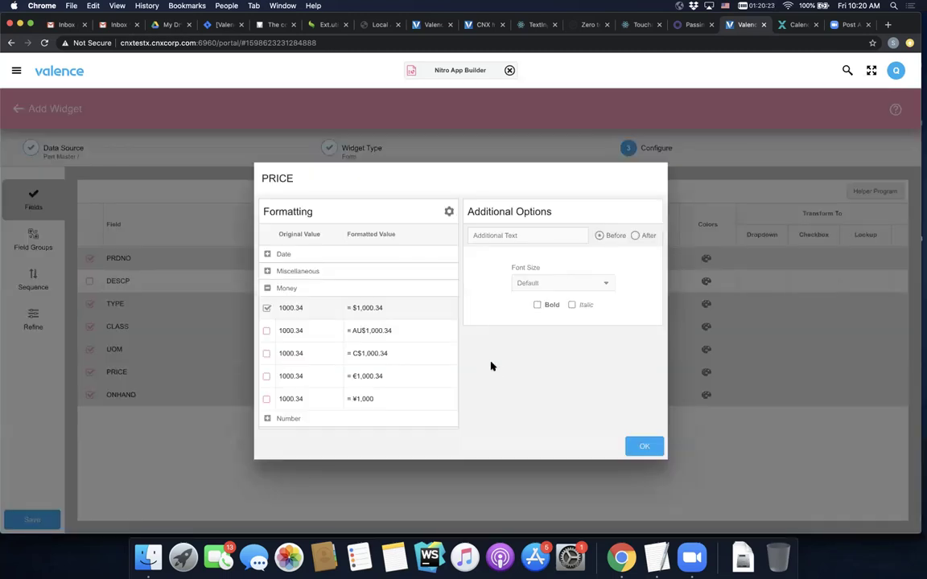
left_click(599, 284)
left_click(554, 300)
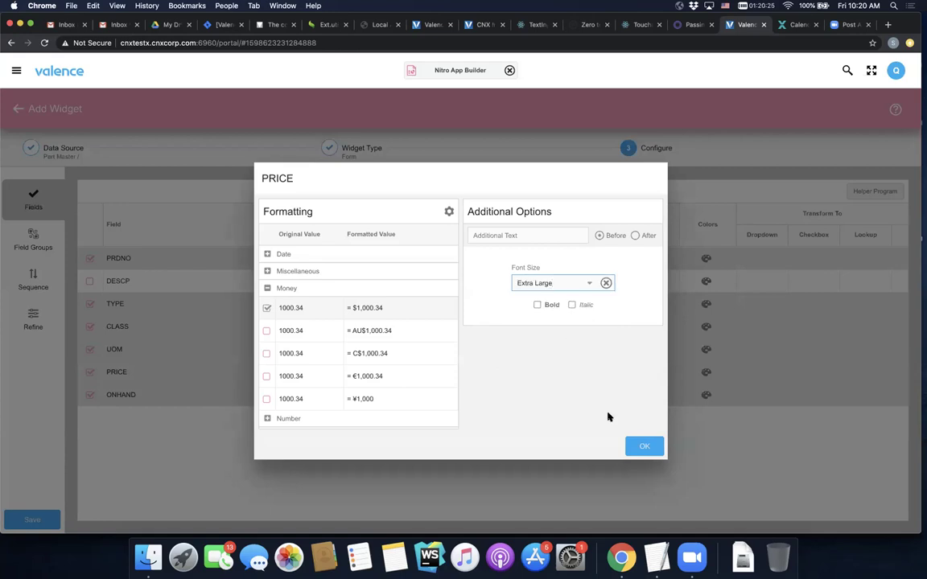
left_click(643, 446)
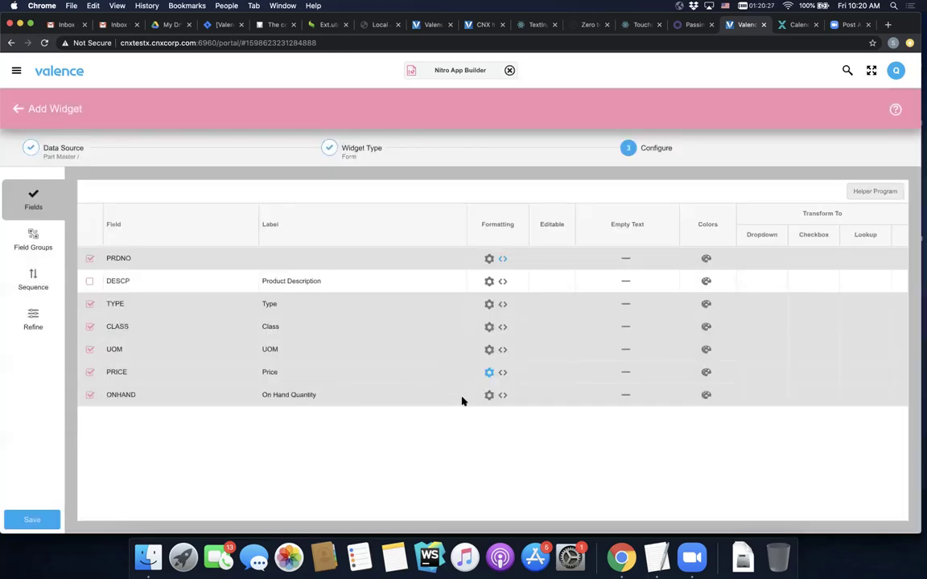
- Display ONHAND at Extra Large size with 'Unit' text appended after the quantity
left_click(487, 395)
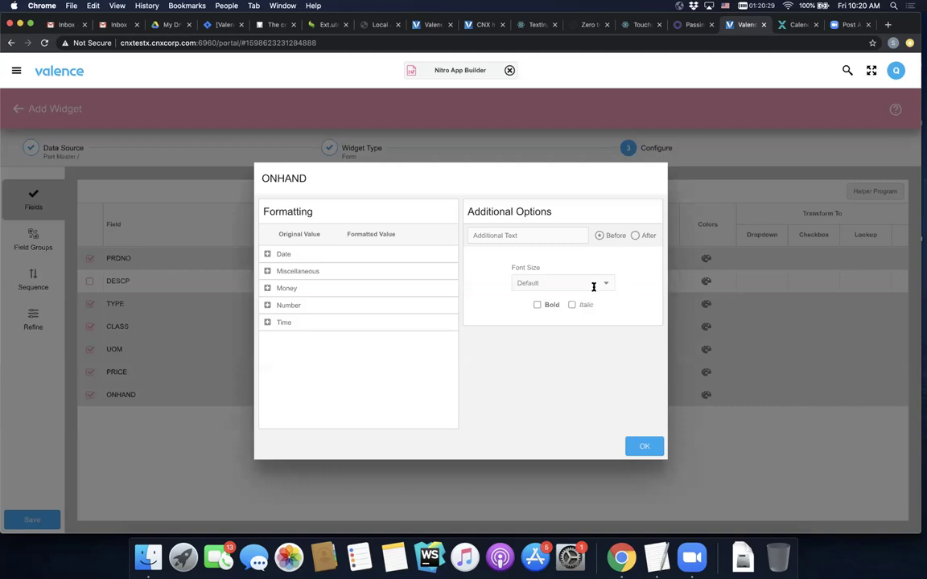
left_click(604, 284)
left_click(569, 301)
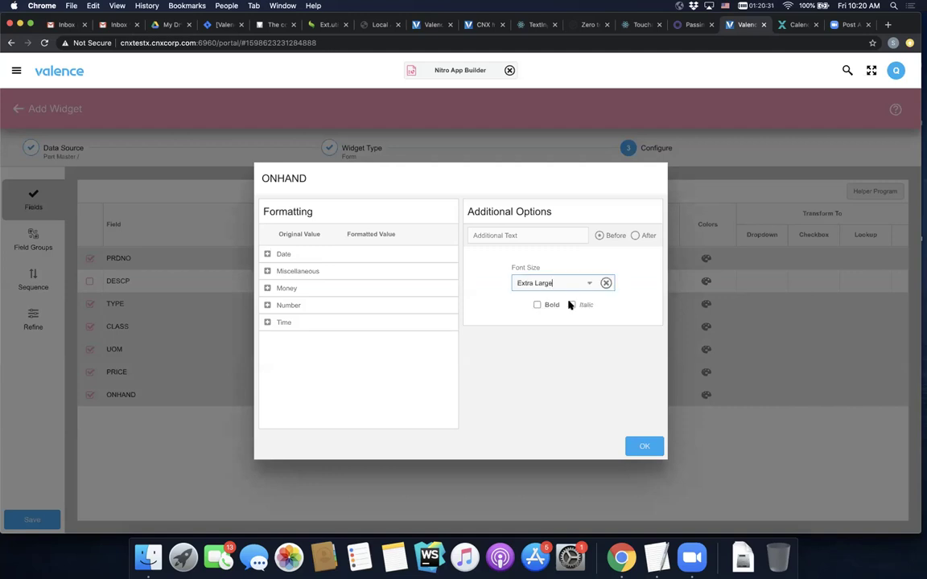
left_click(548, 234)
type("Units")
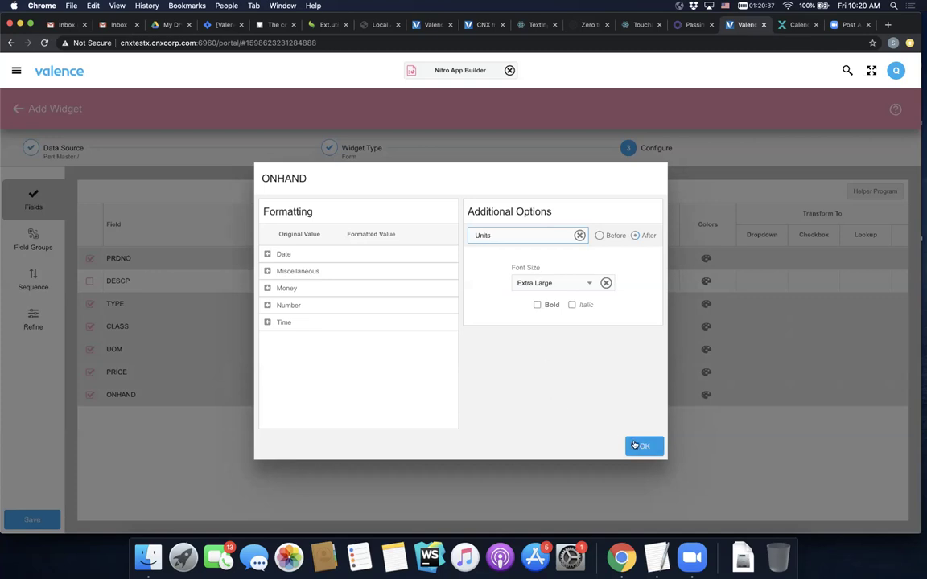
left_click(643, 446)
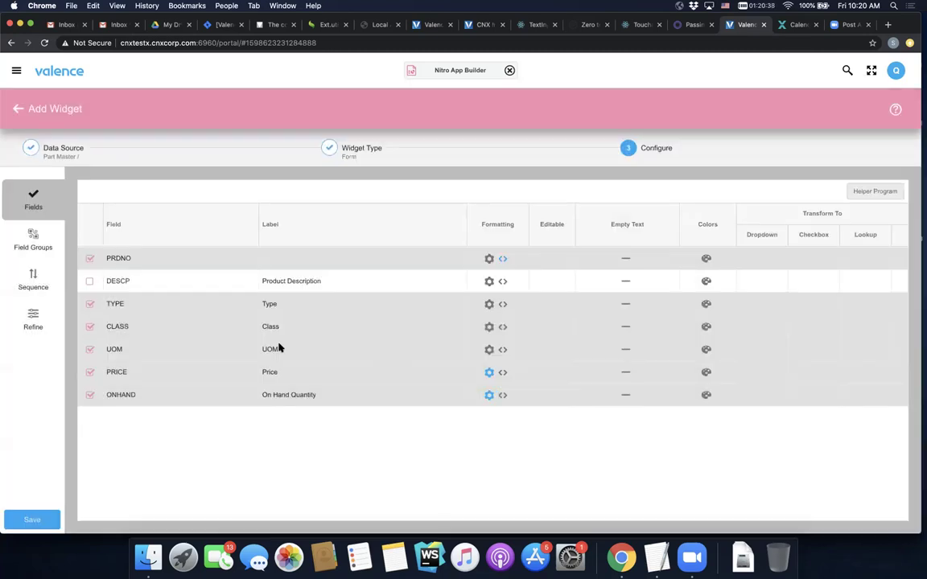
left_click(33, 318)
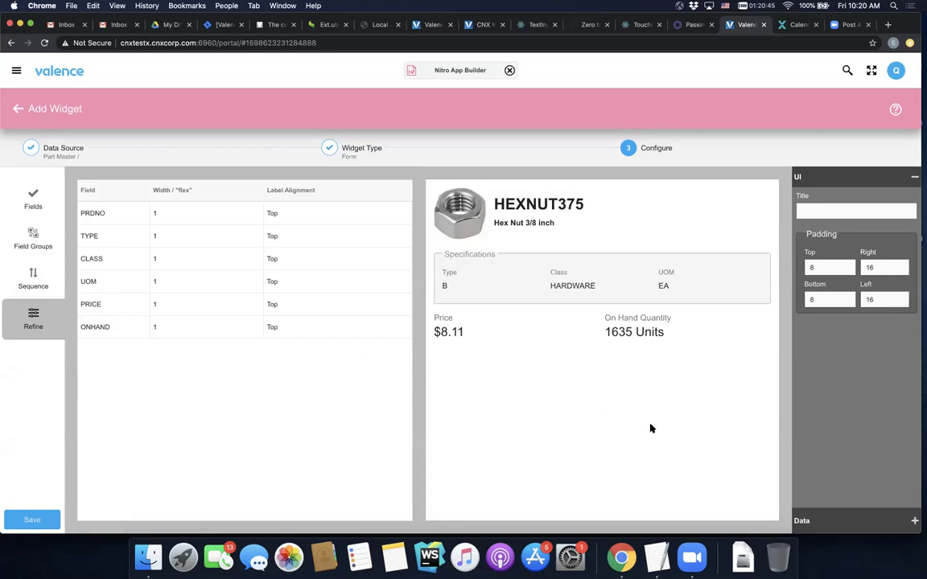
left_click(822, 520)
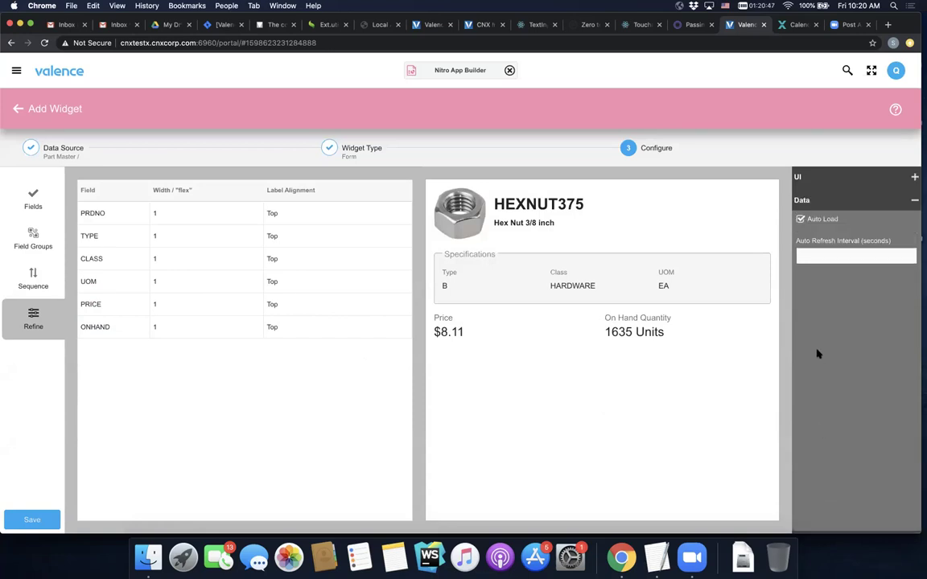
left_click(815, 176)
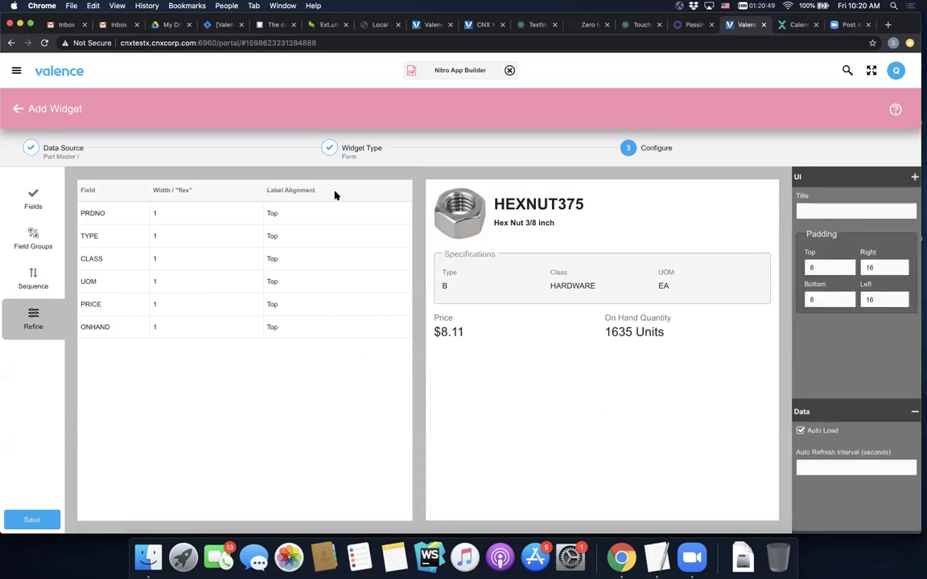
left_click(31, 200)
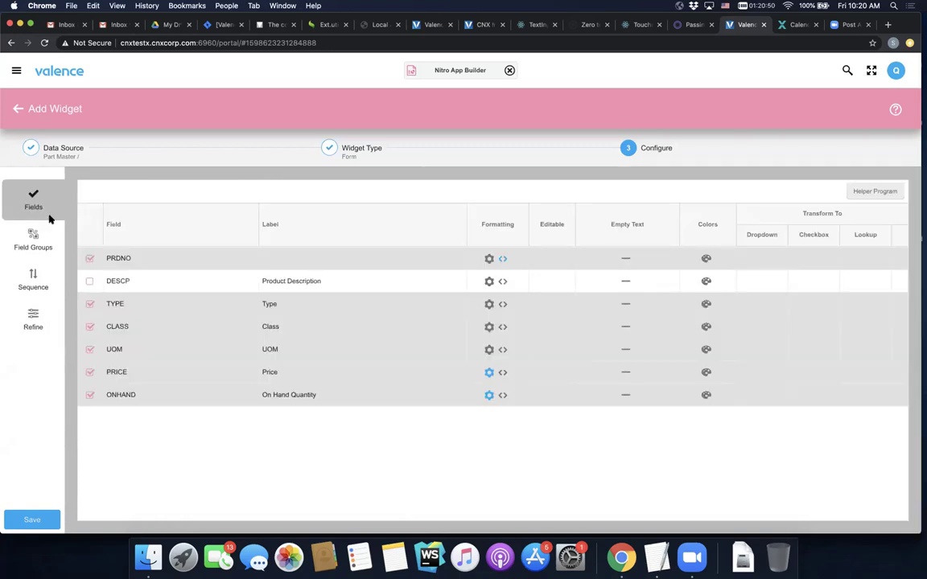
left_click(488, 374)
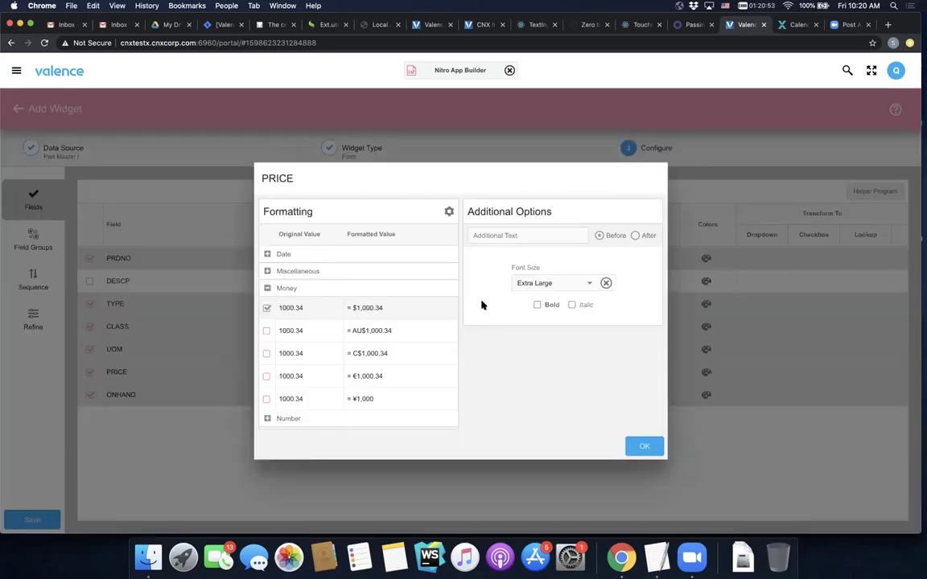
left_click(632, 447)
left_click(502, 263)
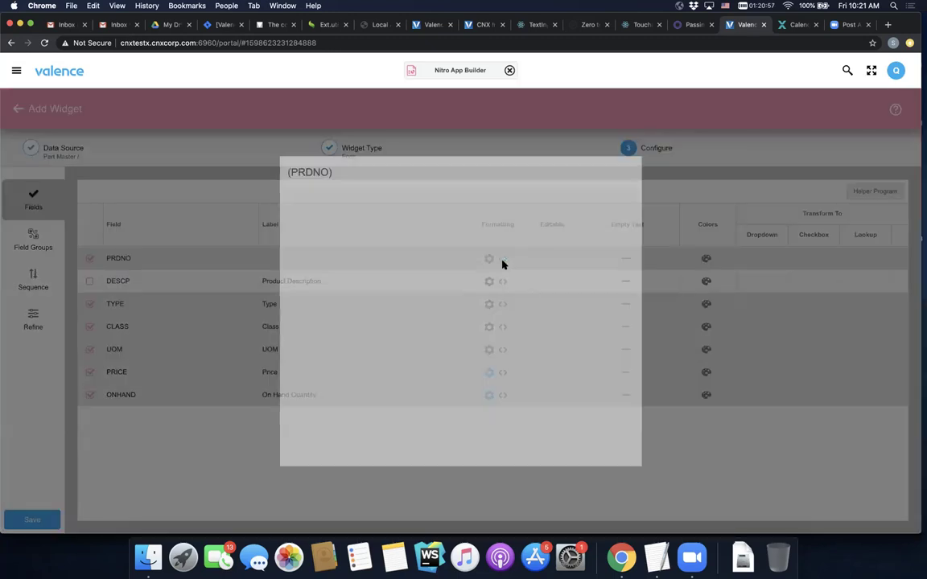
left_click(501, 343)
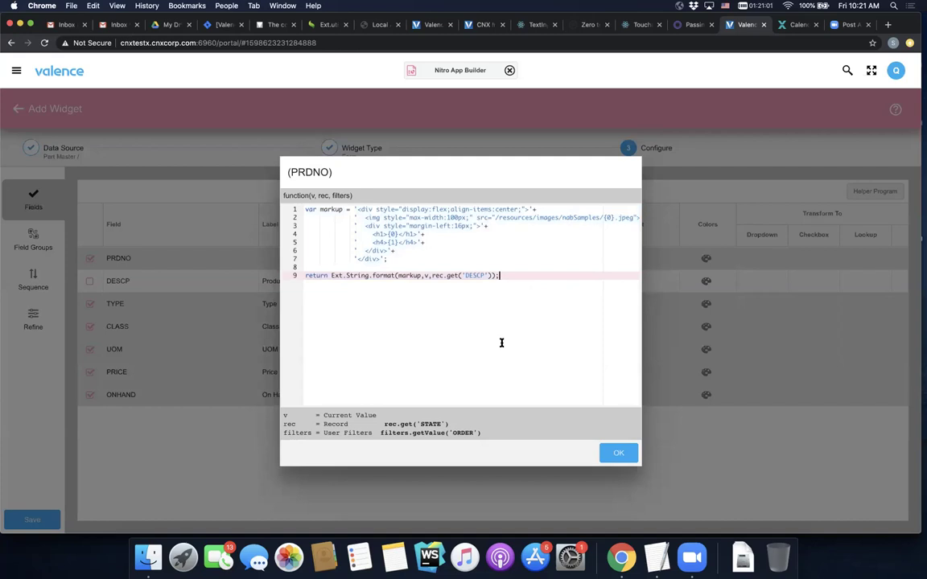
left_click(615, 453)
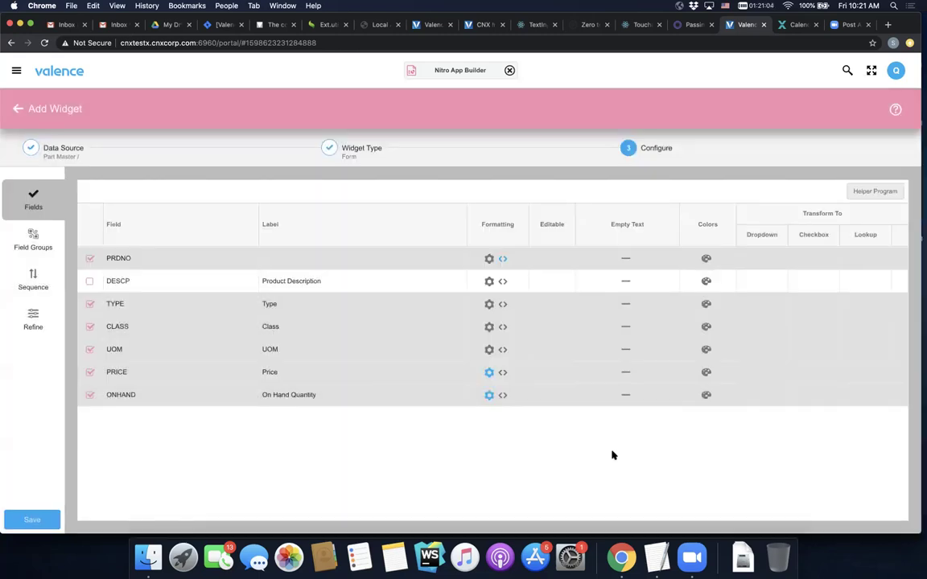
key("ctrl+Up")
- Preview the Part Master form for HEXNUT375 showing $8.11 and 1635 Units, then select Price
left_click(436, 387)
left_click(33, 318)
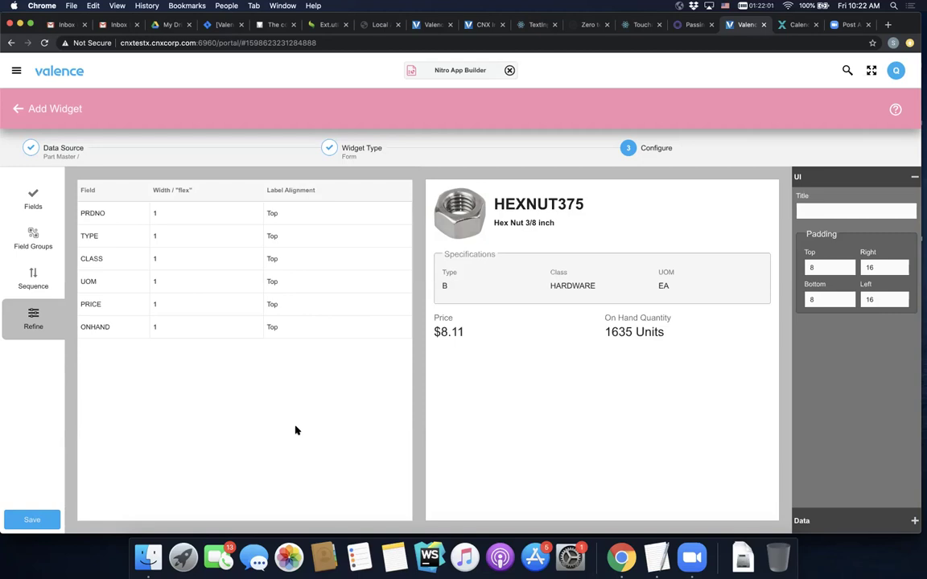
left_click(491, 326)
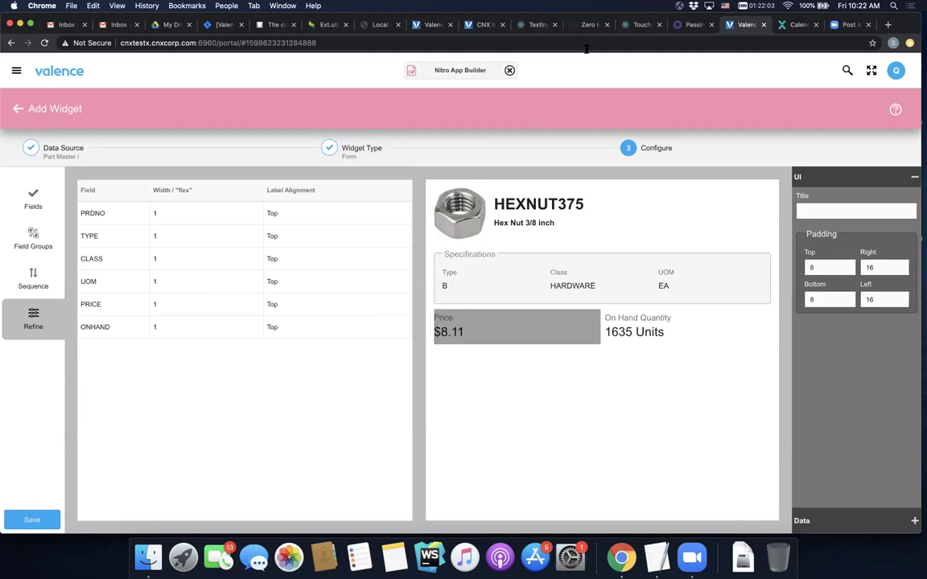